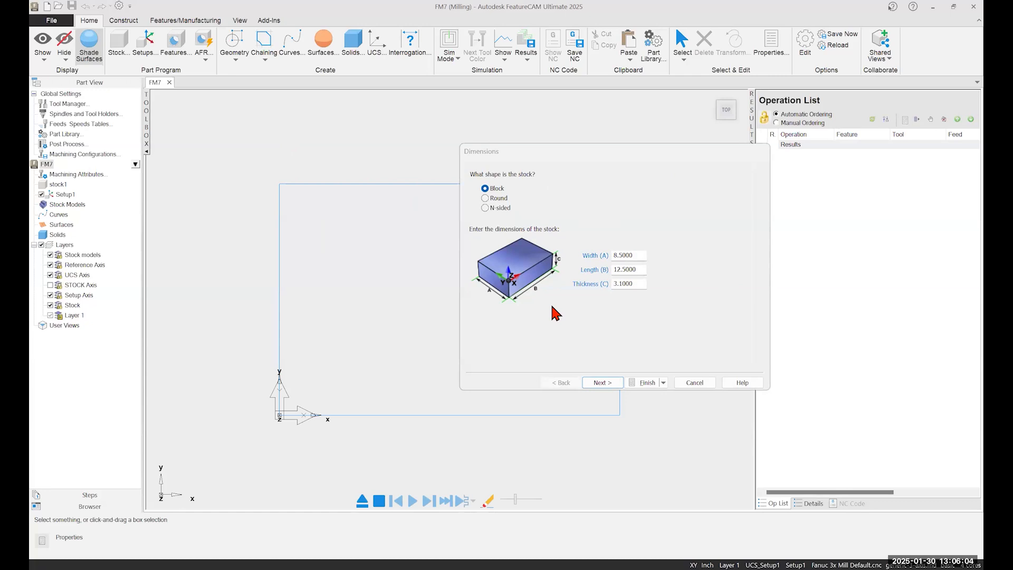
Step: Finish defining the block stock with width 8.5, length 12.5 and thickness 3.1 in, and accept its properties
{"action": "left_click", "coordinate": [649, 383]}
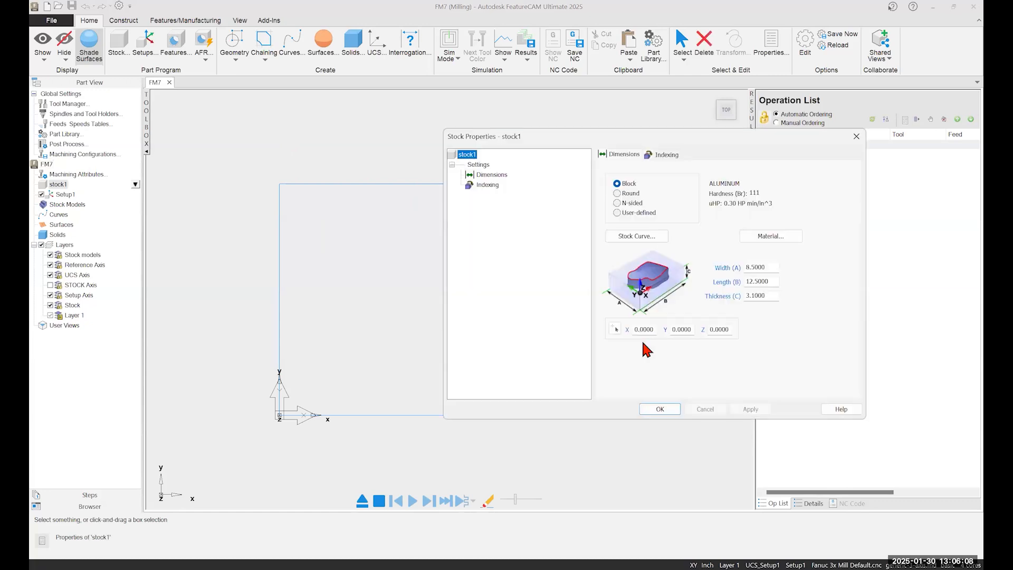
{"action": "left_click", "coordinate": [659, 410]}
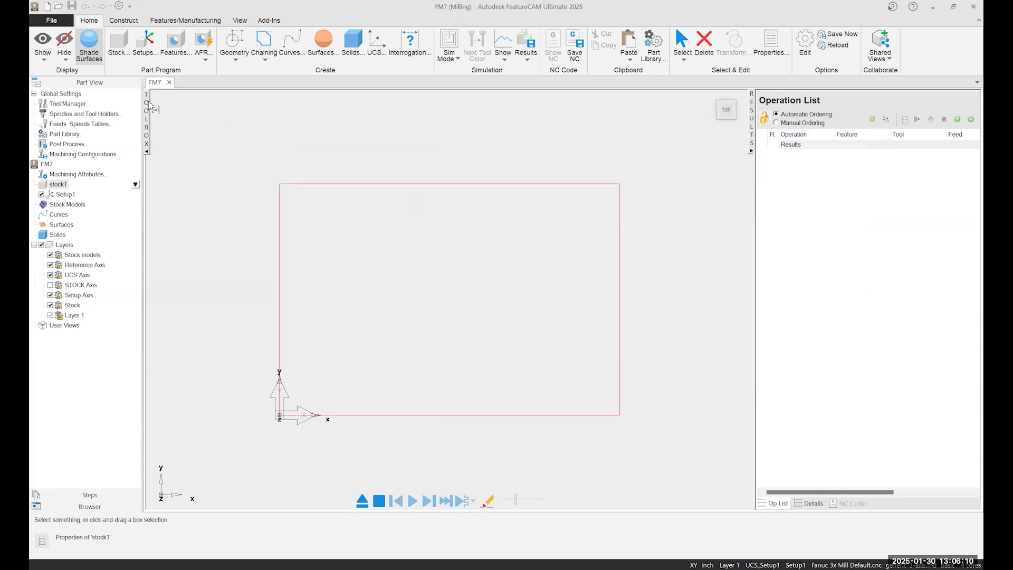
Step: Import the STEP model Base v4.step from the Downloads folder and move the import wizard clear of the part
{"action": "left_click", "coordinate": [52, 20]}
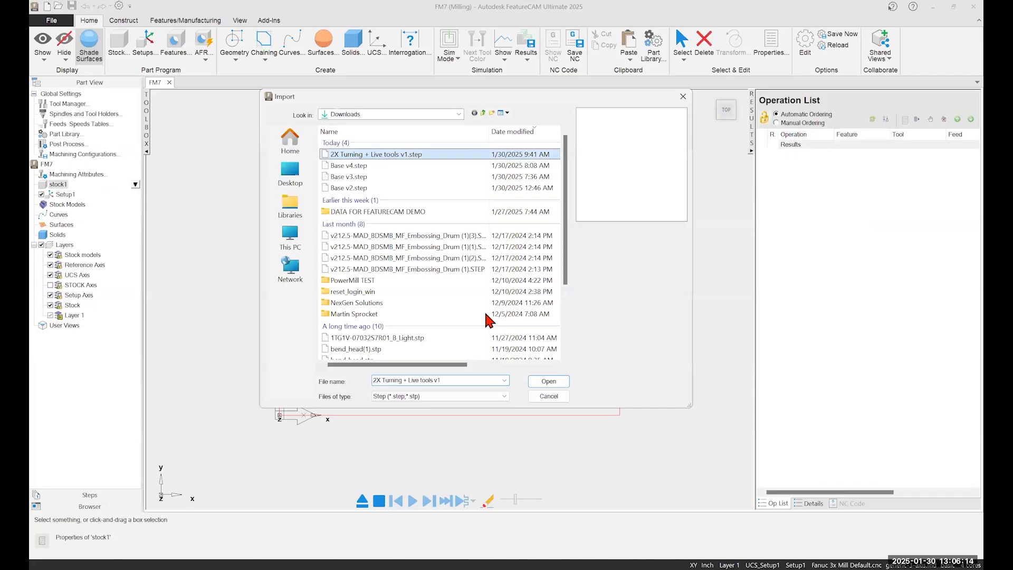
{"action": "left_click", "coordinate": [565, 380]}
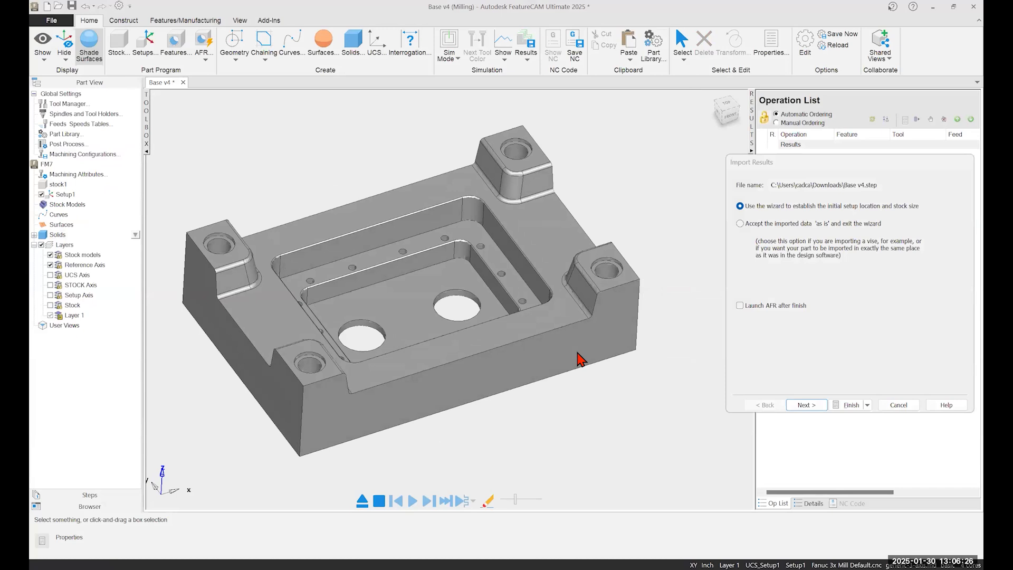
{"action": "left_click", "coordinate": [768, 162]}
{"action": "left_click_drag", "start_coordinate": [685, 159], "coordinate": [686, 158]}
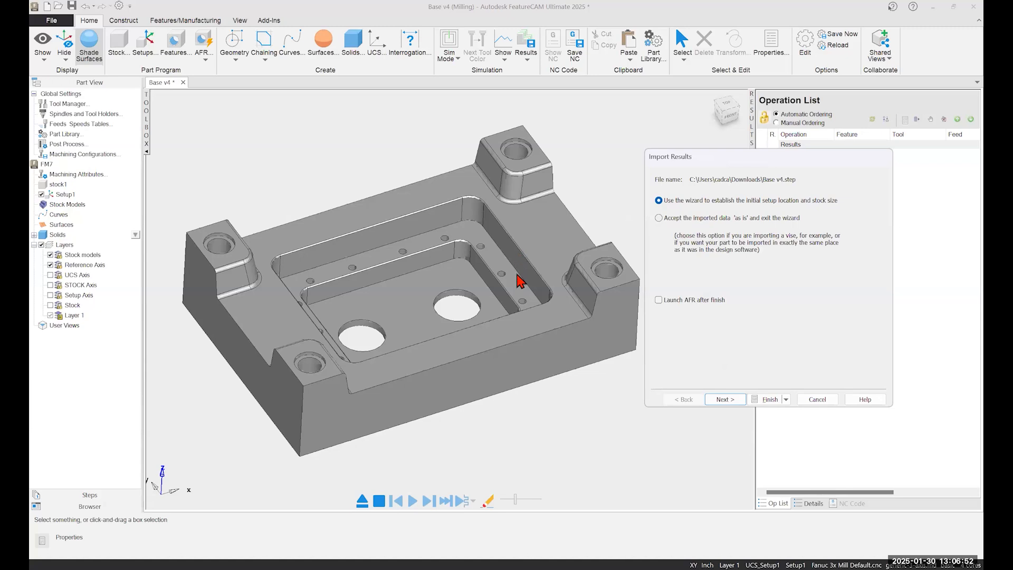
Step: Use the wizard to establish the initial setup, defining its Z direction by two points on the part's vertical front corner edge
{"action": "left_click", "coordinate": [719, 400]}
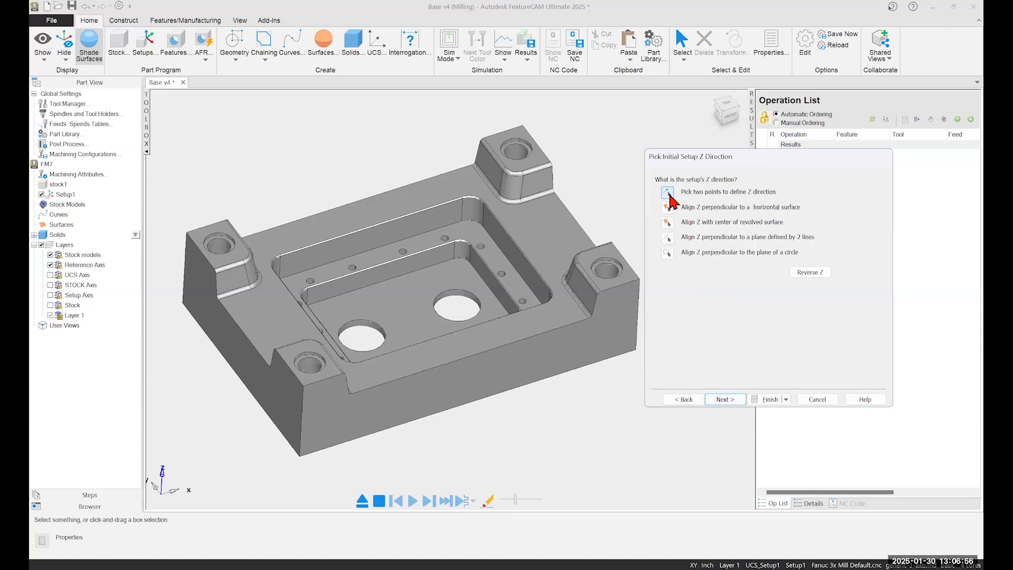
{"action": "left_click", "coordinate": [668, 194]}
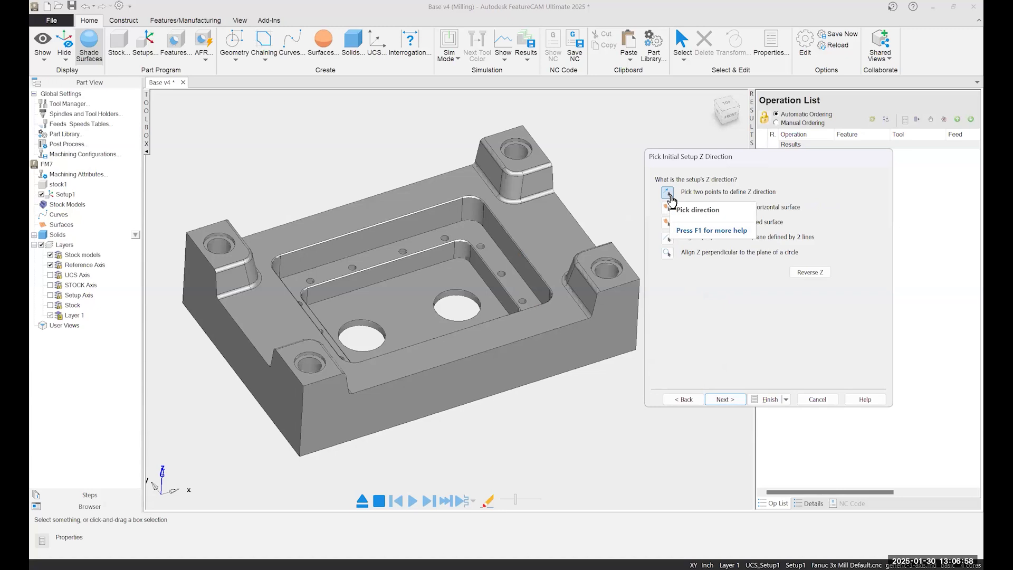
{"action": "left_click", "coordinate": [300, 416]}
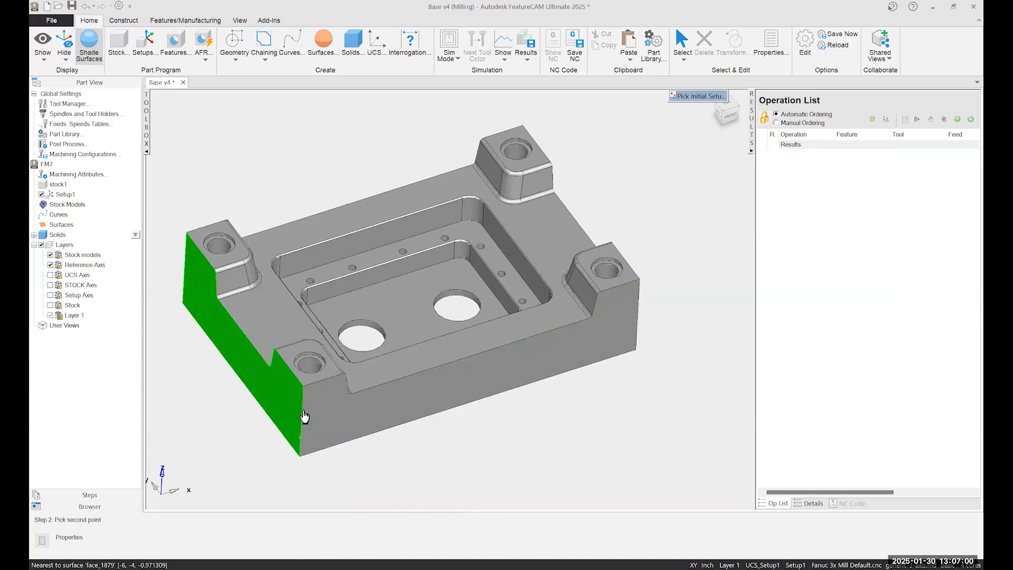
{"action": "left_click", "coordinate": [363, 414]}
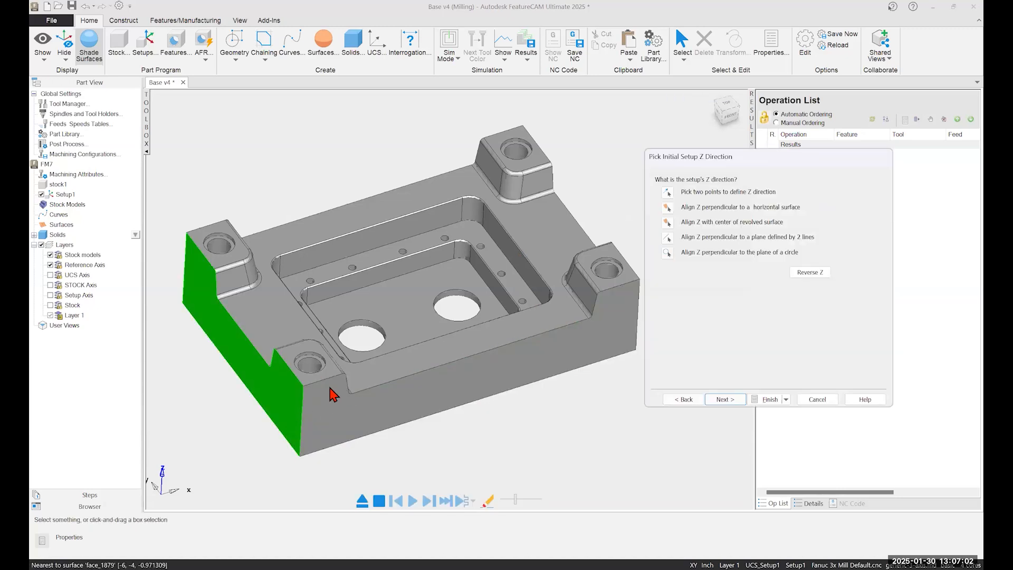
{"action": "left_click", "coordinate": [722, 402]}
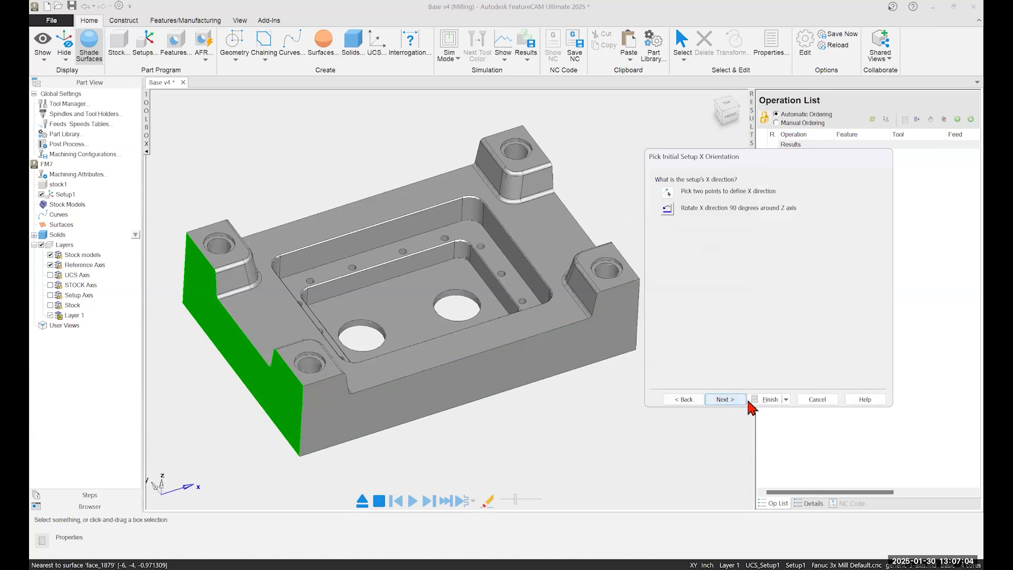
Step: Define the setup's X direction by picking two points along the lower front edge of the part
{"action": "left_click", "coordinate": [667, 192]}
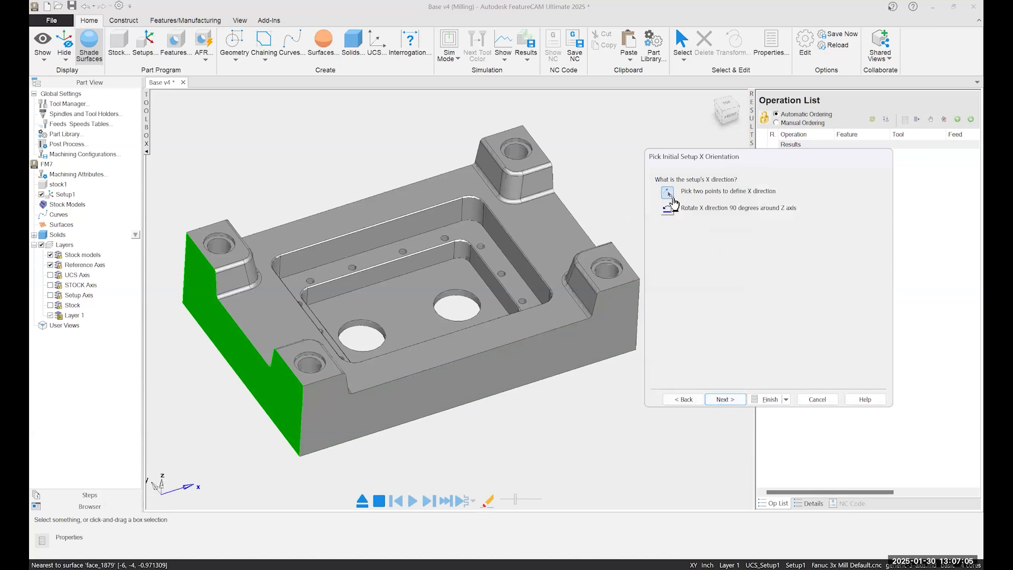
{"action": "left_click", "coordinate": [384, 428]}
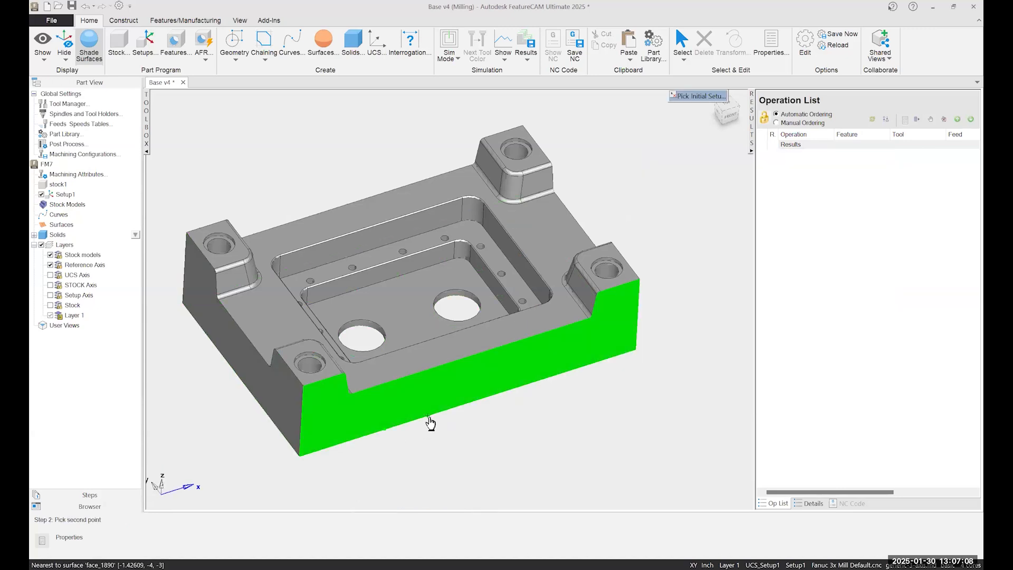
{"action": "left_click", "coordinate": [430, 421]}
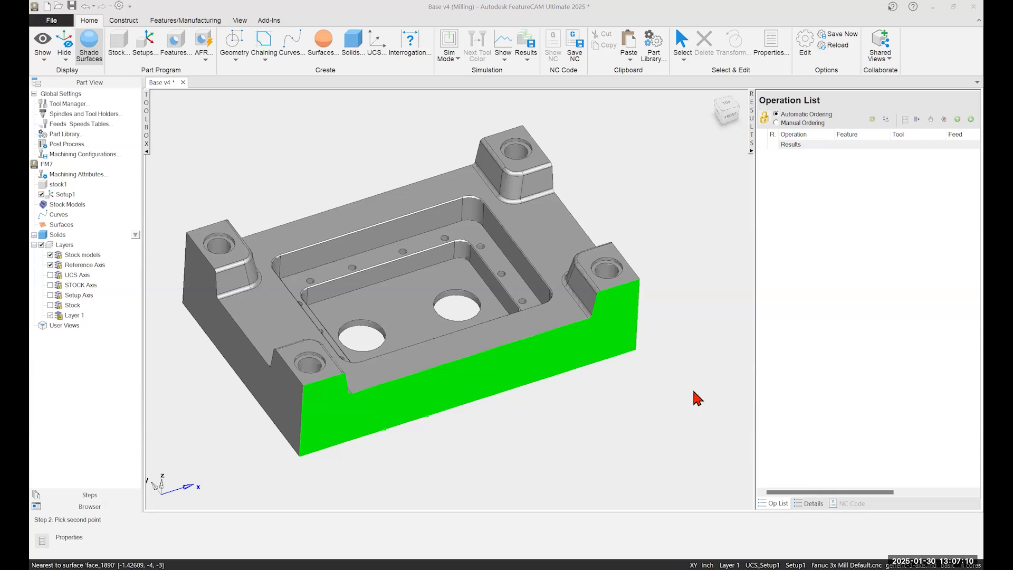
{"action": "left_click", "coordinate": [726, 400]}
{"action": "left_click", "coordinate": [724, 400]}
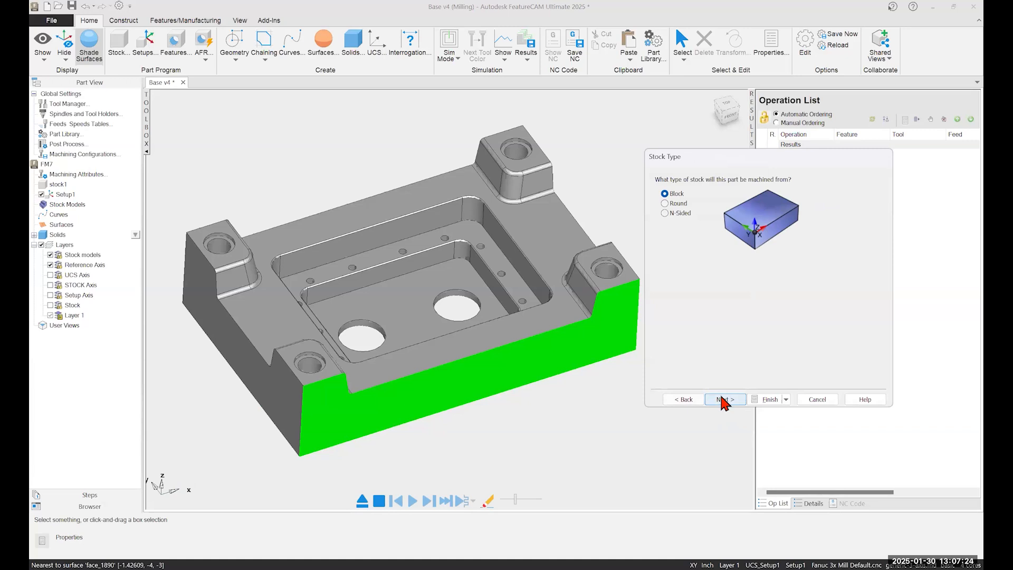
Step: Choose block stock sized from the part's bounding box, with 0.1 in extra on +Z and none on the other sides
{"action": "left_click", "coordinate": [723, 400]}
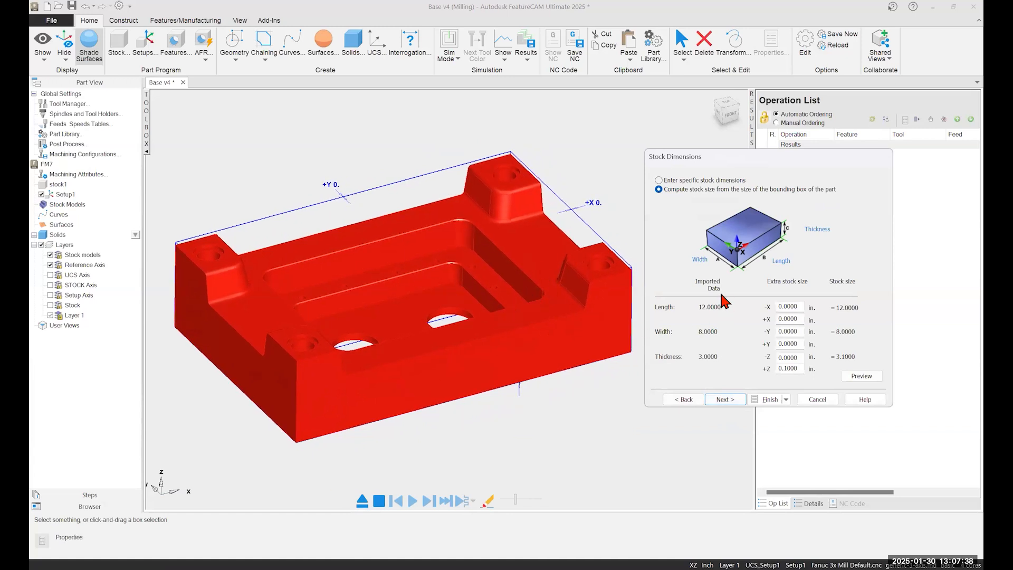
{"action": "left_click", "coordinate": [671, 181]}
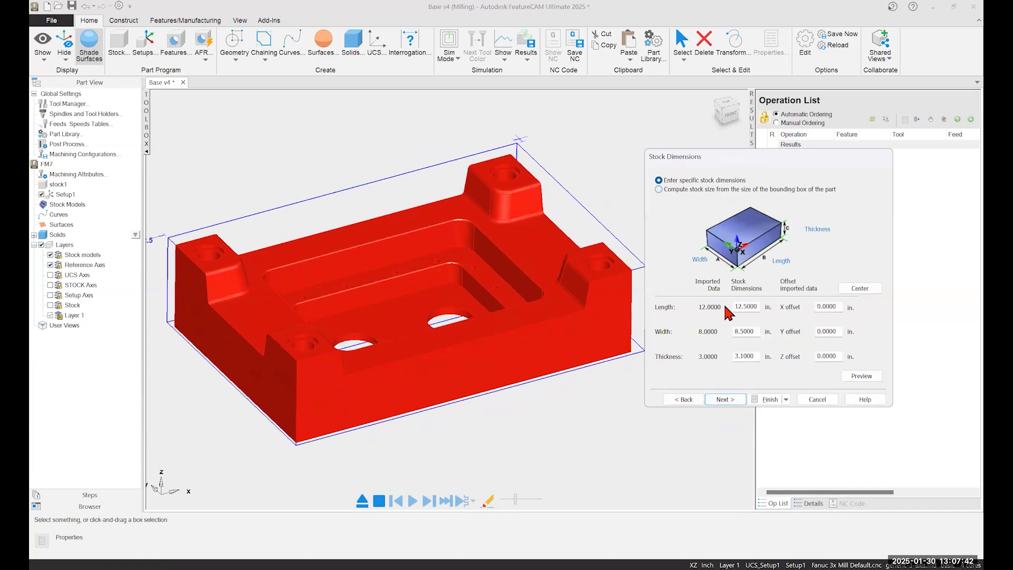
{"action": "left_click", "coordinate": [658, 189]}
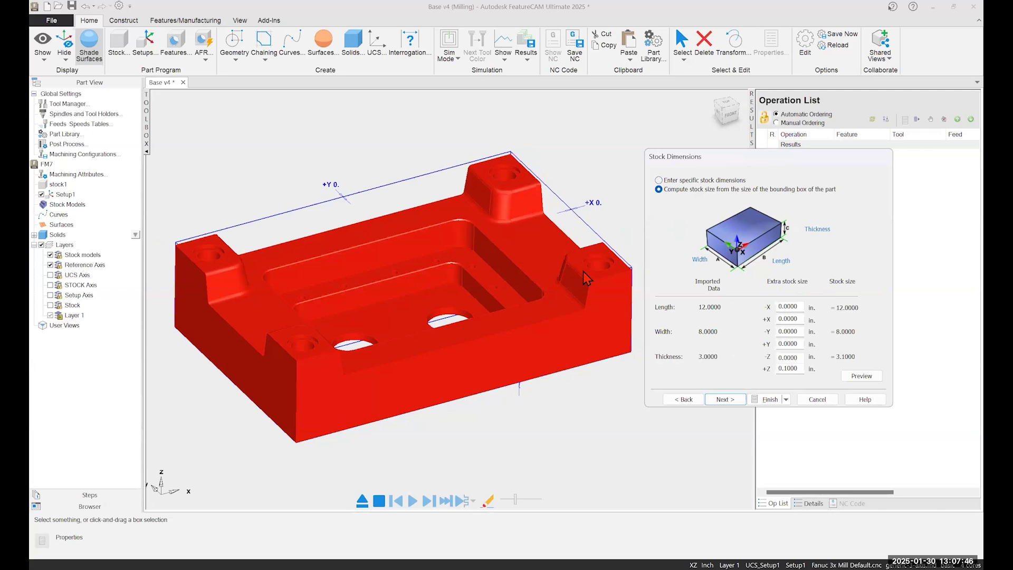
{"action": "double_click", "coordinate": [801, 368]}
{"action": "left_click", "coordinate": [729, 400]}
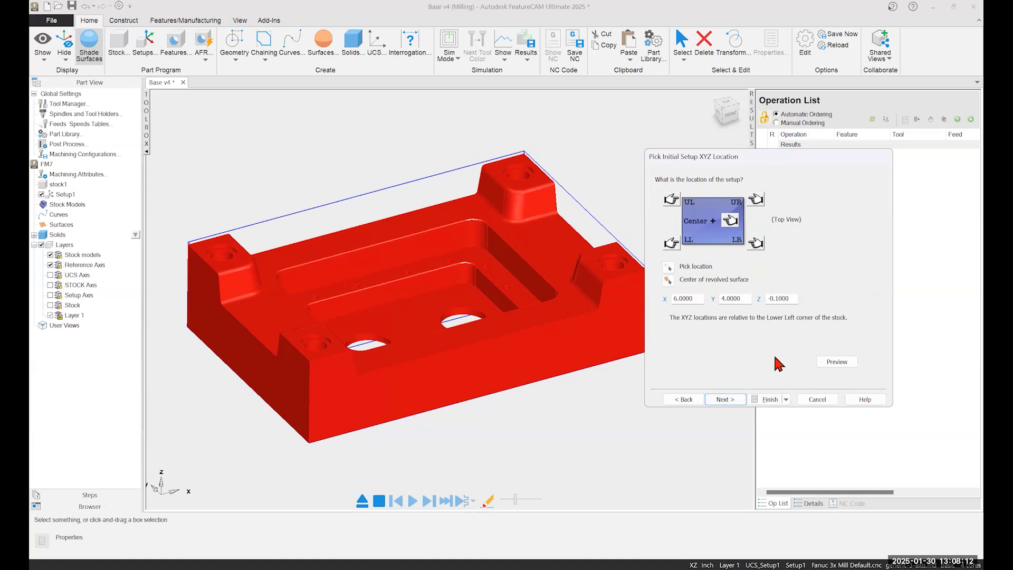
Step: Locate the setup origin at the center of the stock top, use no multi-axis positioning, and finish the import wizard
{"action": "left_click", "coordinate": [729, 221]}
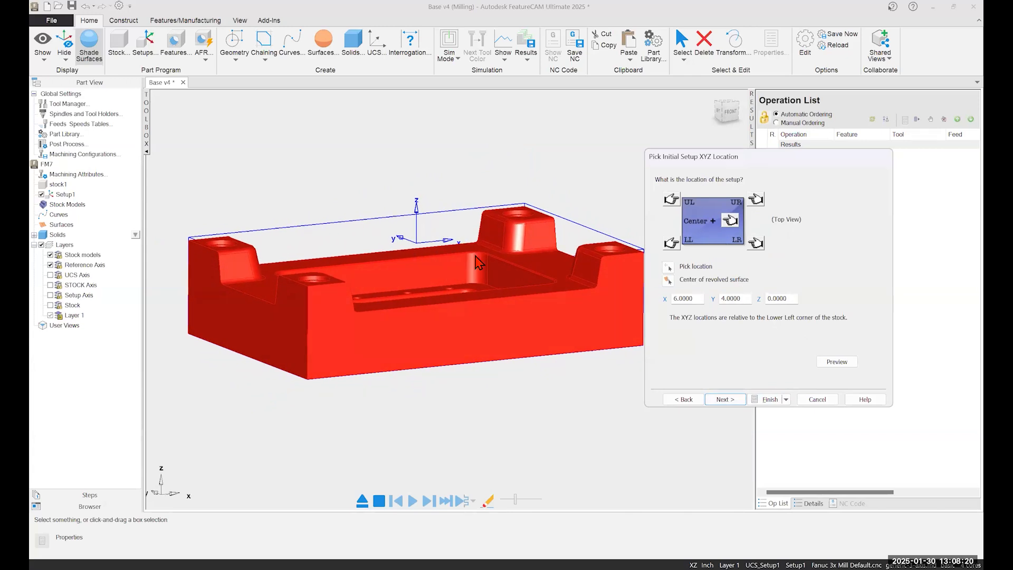
{"action": "left_click", "coordinate": [702, 403]}
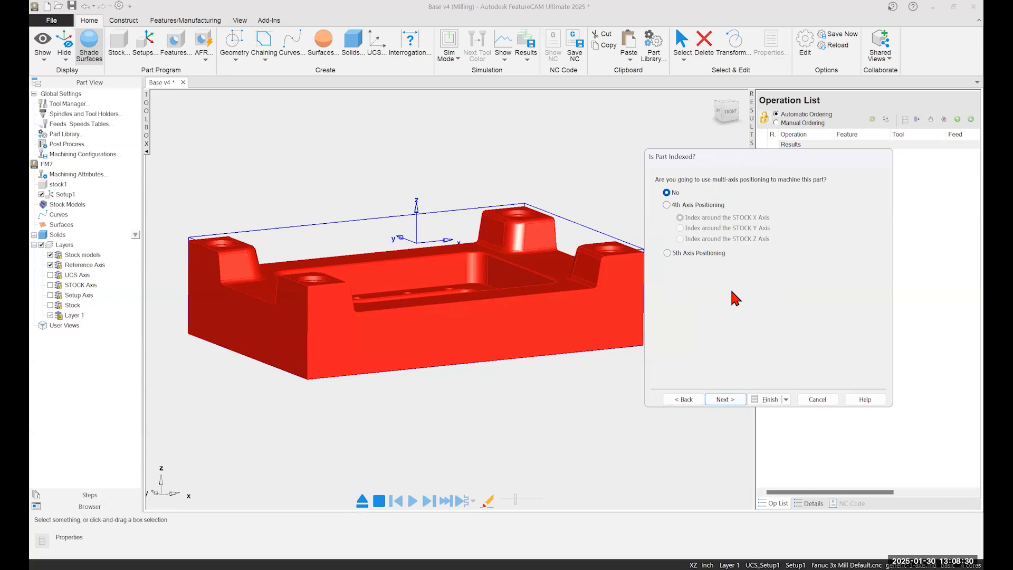
{"action": "left_click", "coordinate": [726, 400]}
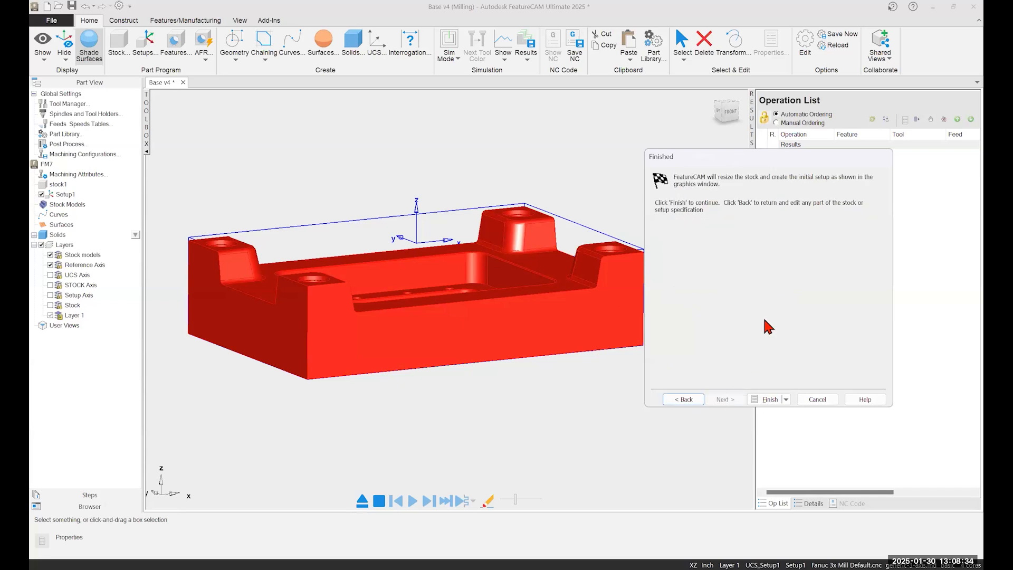
{"action": "left_click", "coordinate": [768, 399]}
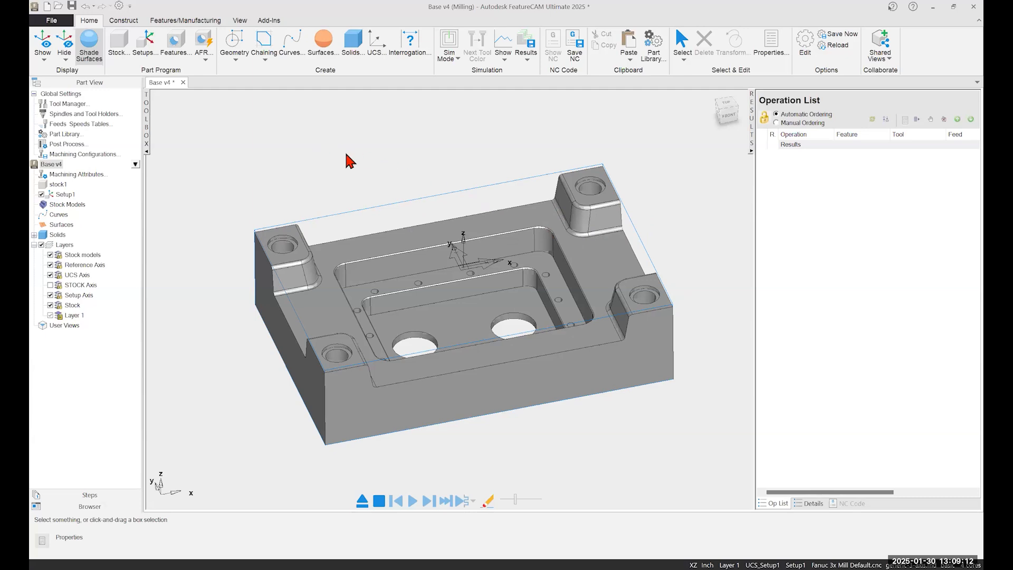
Step: Run Automatic Feature Recognition on solid body1 for Setup1
{"action": "left_click", "coordinate": [182, 21]}
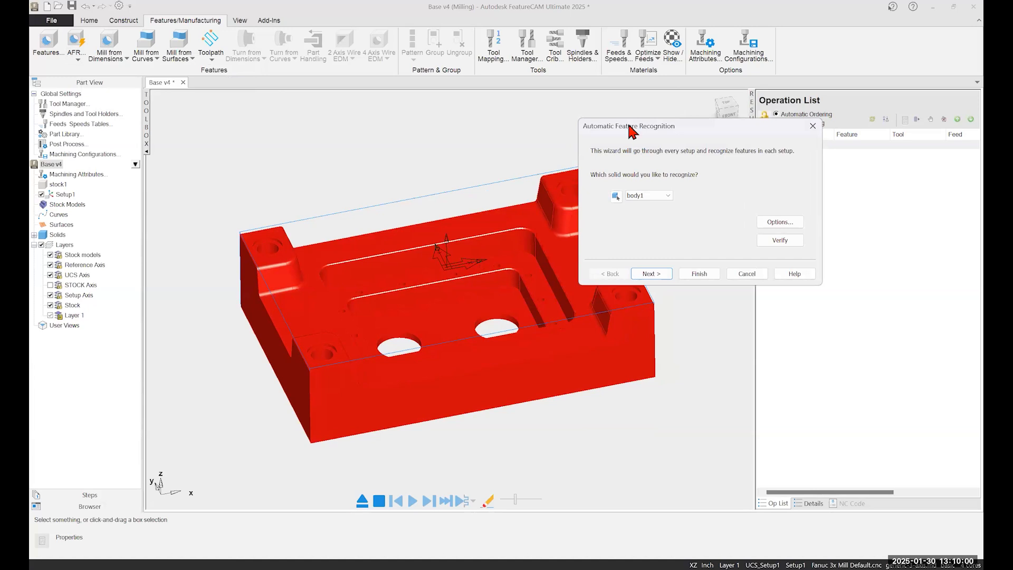
{"action": "left_click", "coordinate": [667, 196]}
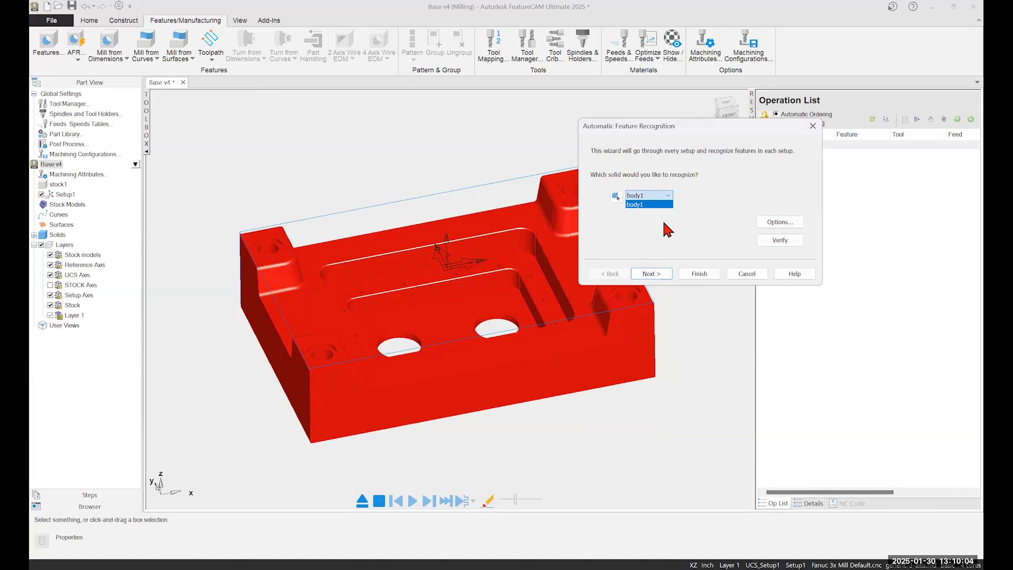
{"action": "left_click", "coordinate": [668, 230]}
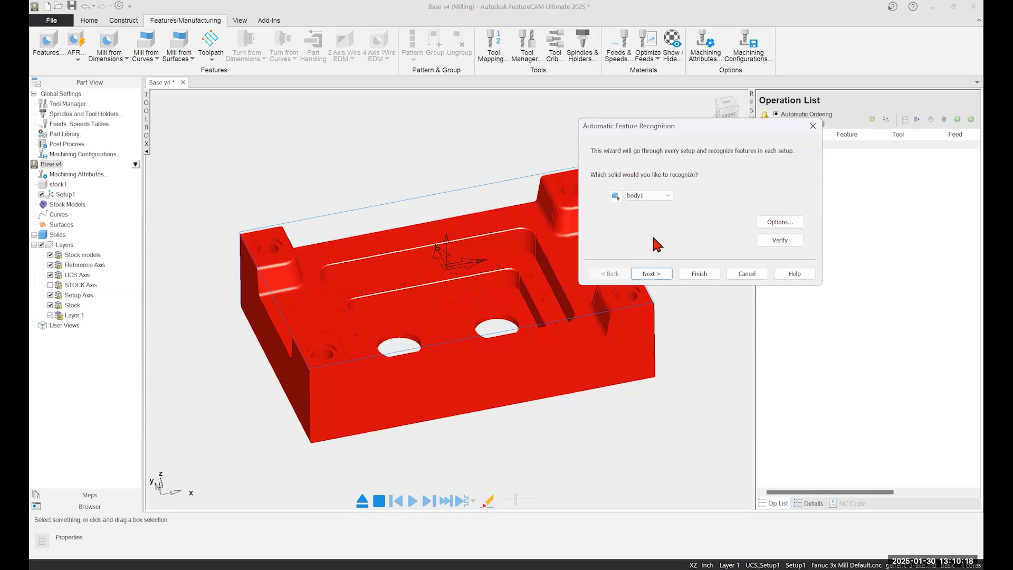
{"action": "left_click", "coordinate": [662, 273]}
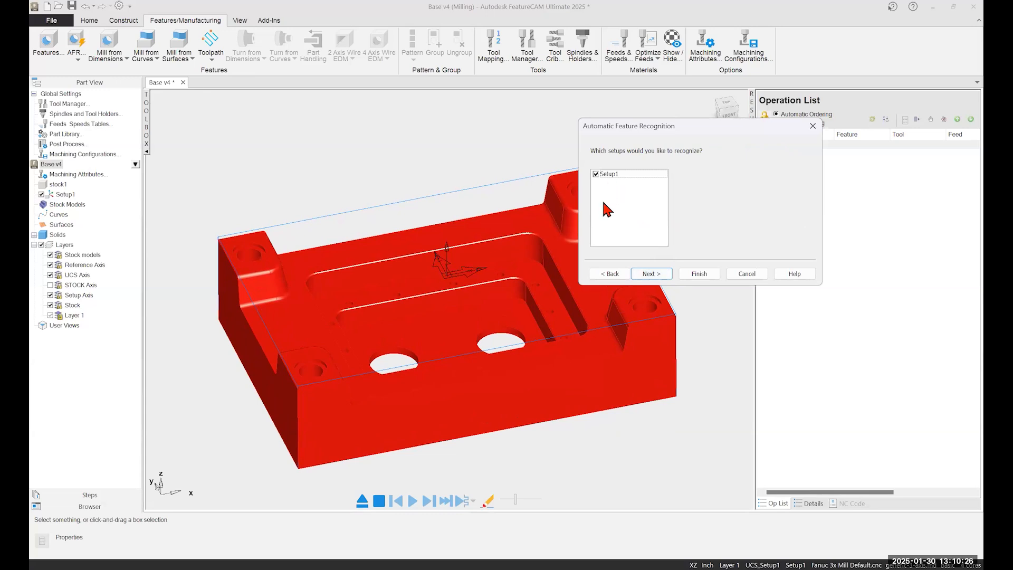
{"action": "left_click", "coordinate": [656, 275]}
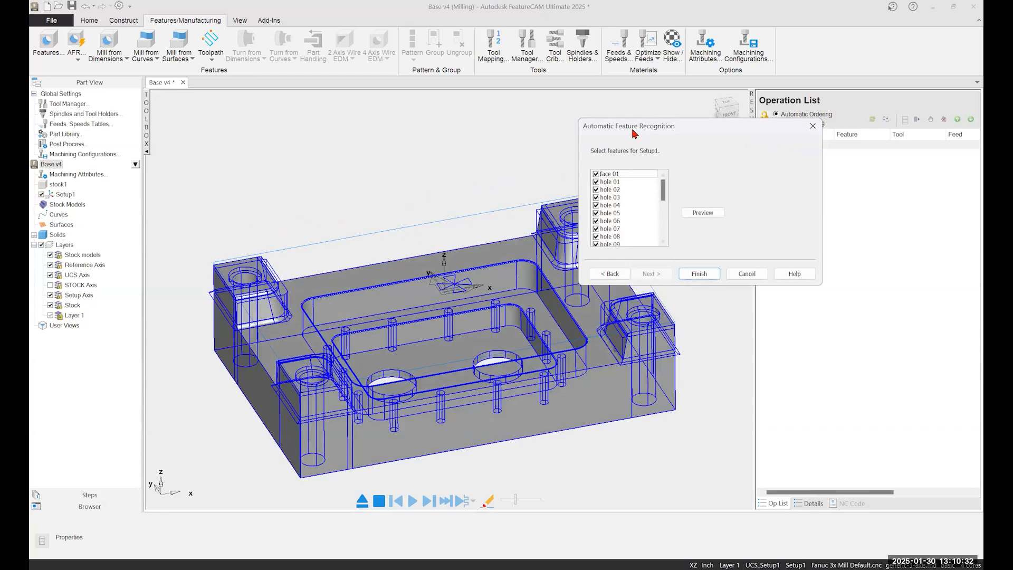
Step: Examine the recognized features one by one on the model, from face 01 through hole 17
{"action": "left_click_drag", "start_coordinate": [634, 129], "coordinate": [689, 125]}
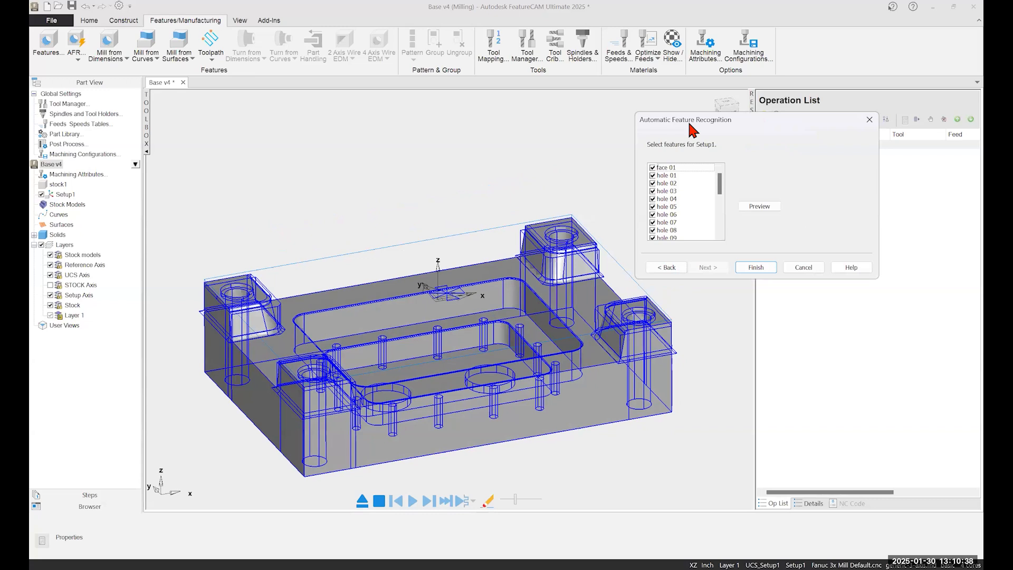
{"action": "left_click", "coordinate": [668, 168]}
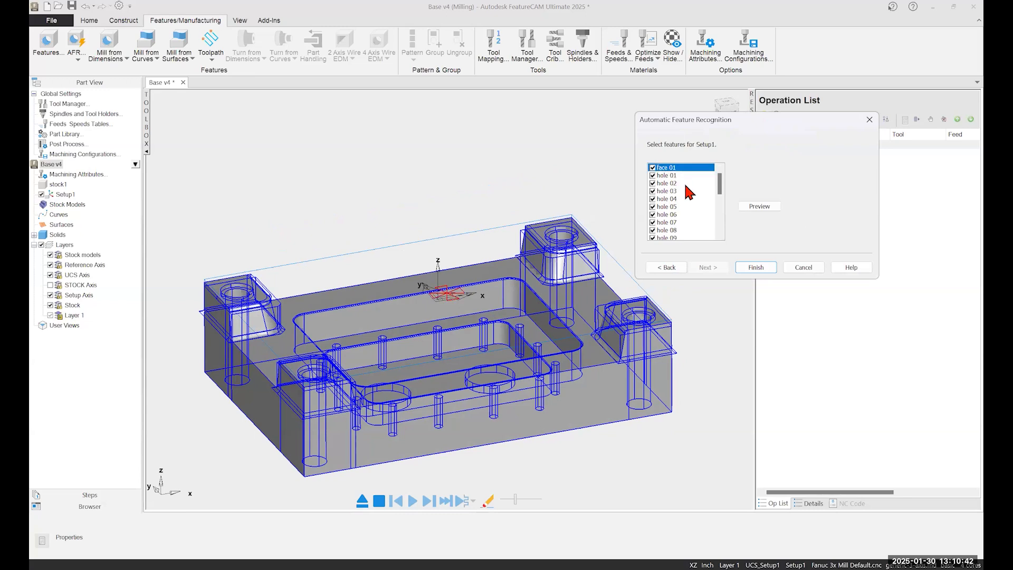
{"action": "key", "text": "Down"}
{"action": "key", "text": "Down"}
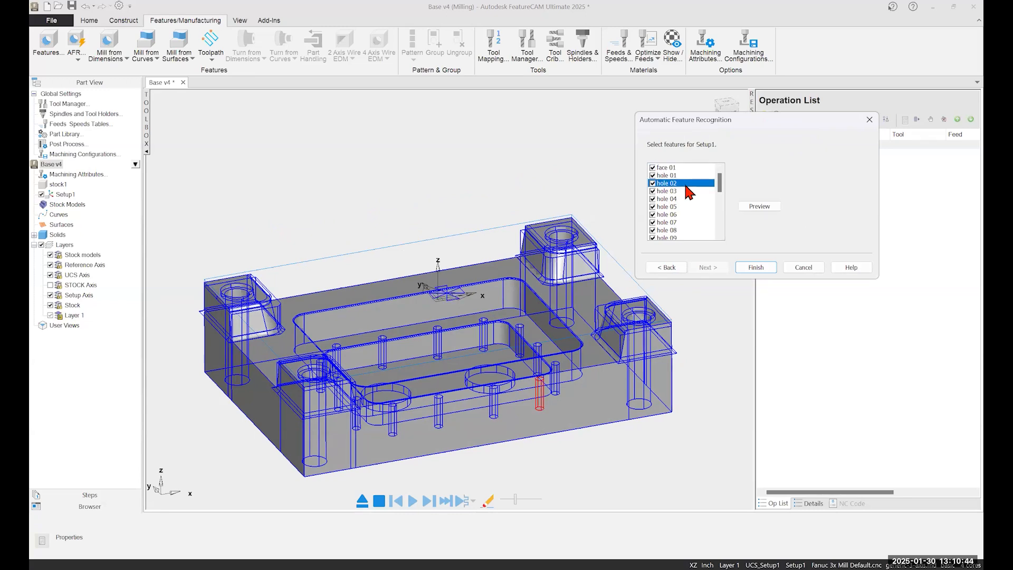
{"action": "key", "text": "Down"}
{"action": "key", "text": "Down"}
{"action": "key", "text": "Down"}
{"action": "key", "text": "Down"}
{"action": "key", "text": "Down"}
{"action": "key", "text": "Down"}
{"action": "key", "text": "Down"}
{"action": "key", "text": "Down"}
{"action": "key", "text": "Down"}
{"action": "key", "text": "Down"}
{"action": "key", "text": "Down"}
{"action": "key", "text": "Down"}
{"action": "key", "text": "Down"}
{"action": "key", "text": "Down"}
{"action": "key", "text": "Down"}
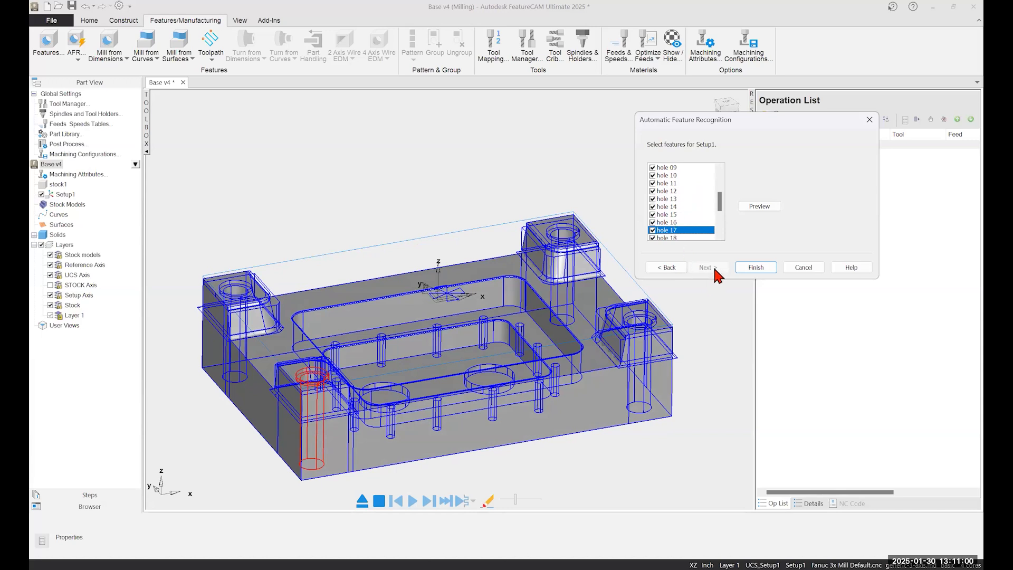
Step: Accept all the recognized features and create them in Setup1
{"action": "left_click", "coordinate": [755, 268]}
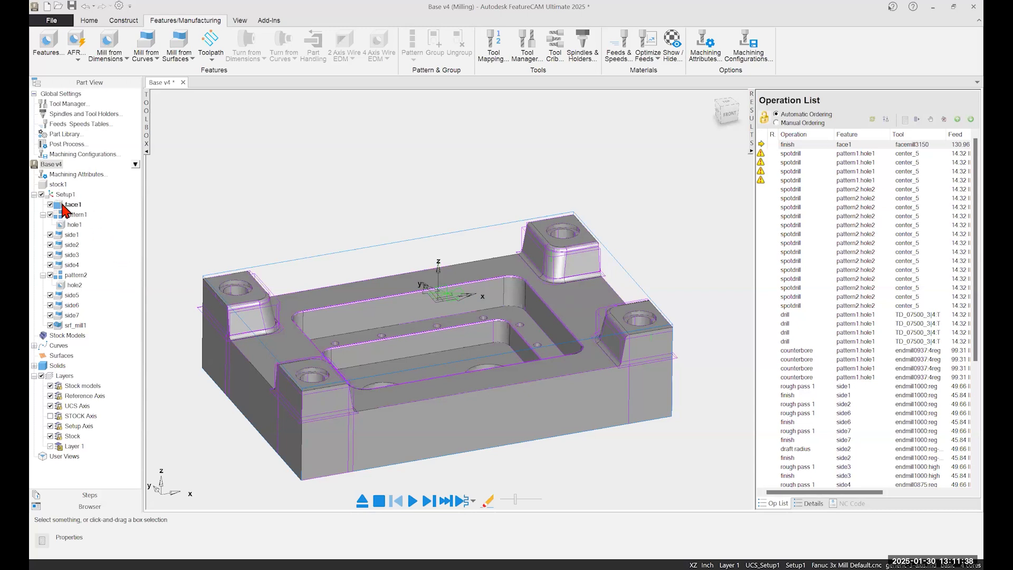
Step: Highlight face1, pattern1, hole1, side2 and side3 under Setup1 to see which geometry each feature covers
{"action": "left_click", "coordinate": [63, 205]}
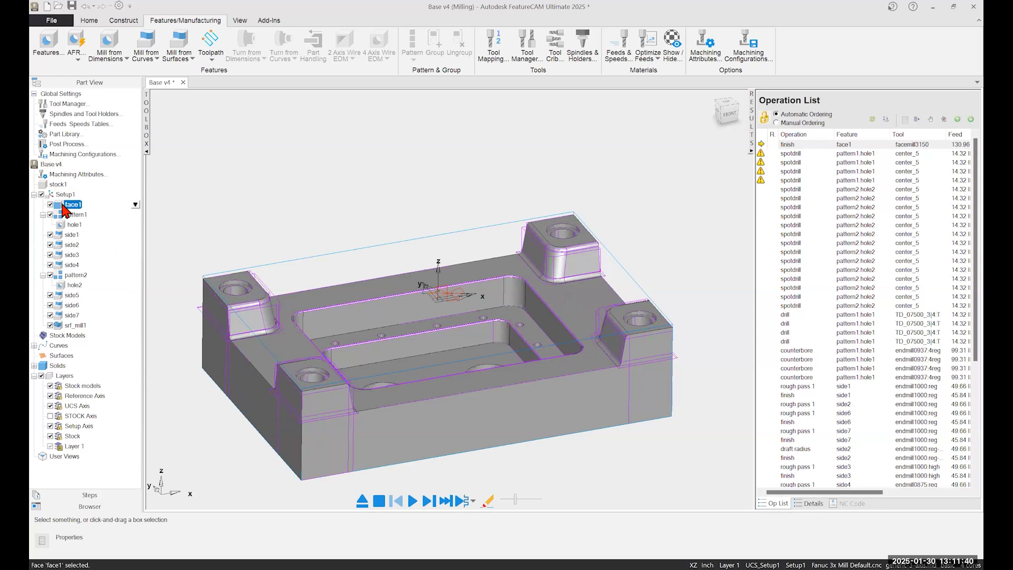
{"action": "left_click", "coordinate": [66, 216]}
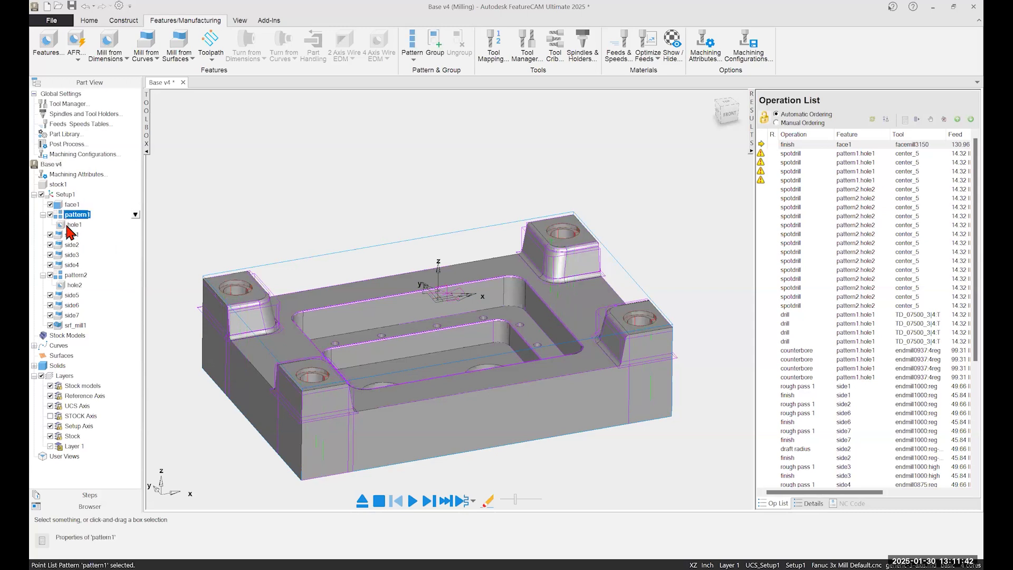
{"action": "left_click", "coordinate": [72, 225]}
{"action": "left_click", "coordinate": [71, 245]}
{"action": "left_click", "coordinate": [72, 255]}
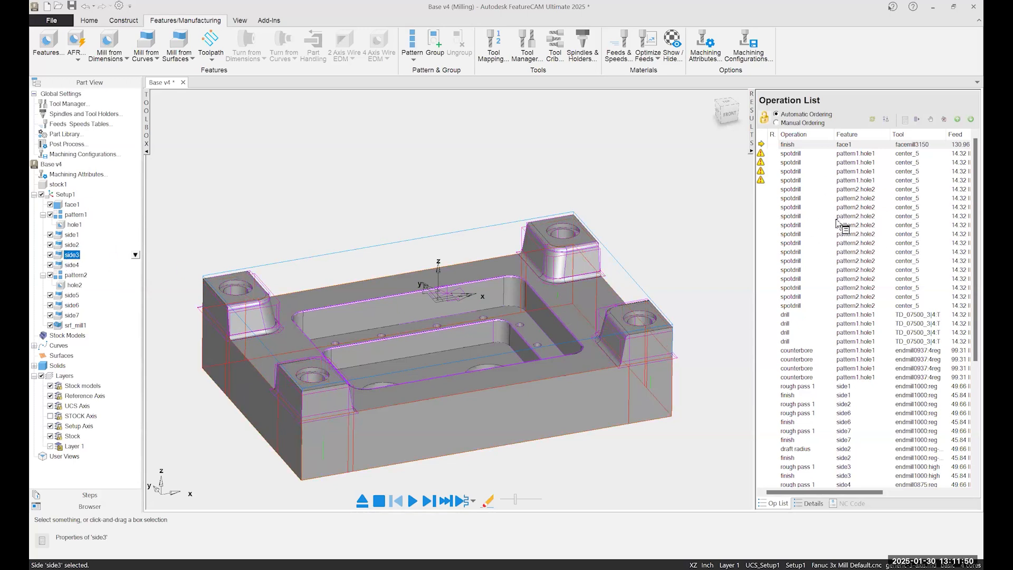
Step: Go through Setup1's operations one by one, from the face1 finish through the spot drills and drills to the pattern1 counterbores
{"action": "left_click", "coordinate": [794, 146]}
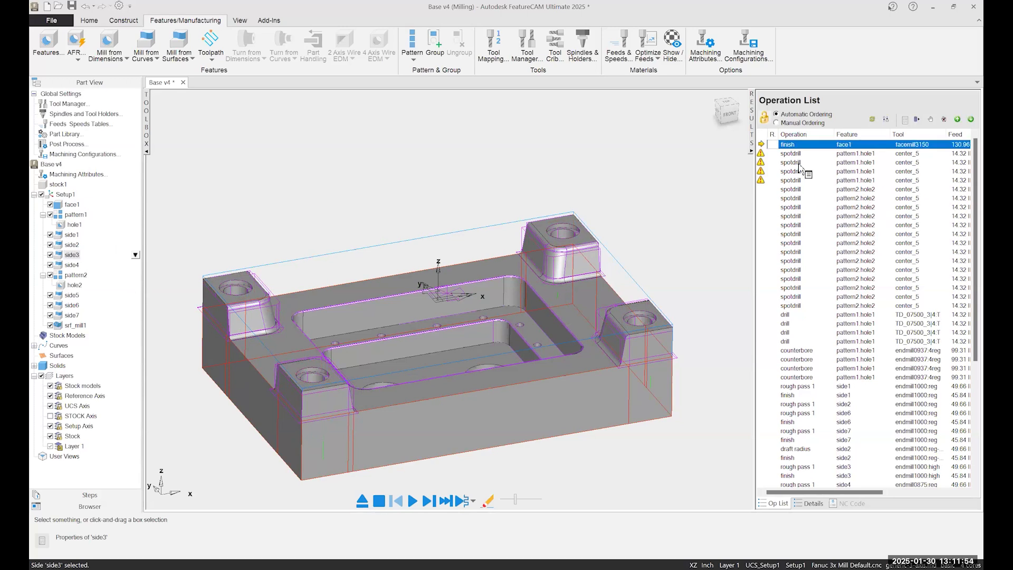
{"action": "key", "text": "Down"}
{"action": "key", "text": "Down"}
{"action": "key", "text": "Down"}
{"action": "key", "text": "Down"}
{"action": "key", "text": "Down"}
{"action": "key", "text": "Down"}
{"action": "key", "text": "Down"}
{"action": "key", "text": "Down"}
{"action": "key", "text": "Down"}
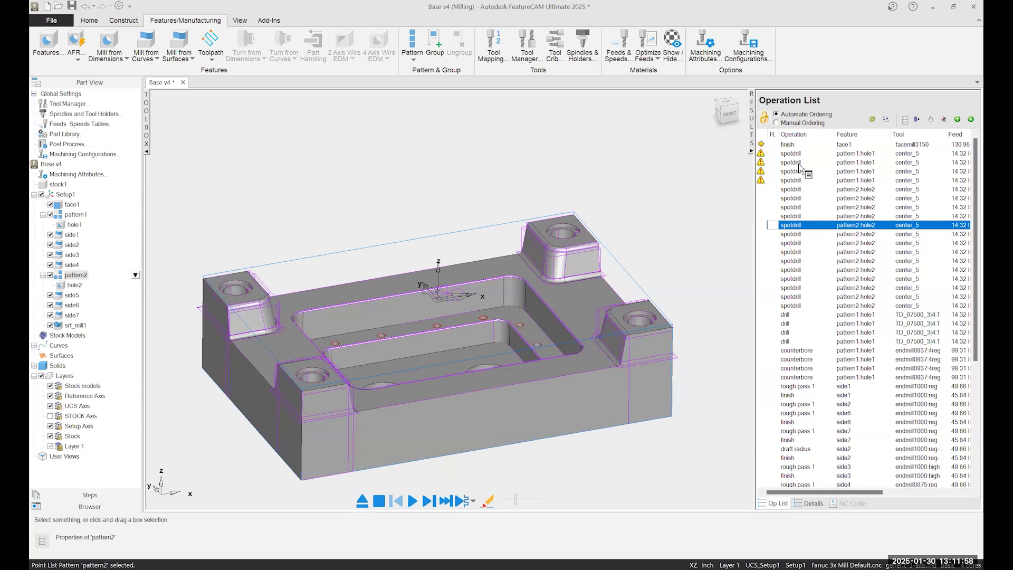
{"action": "key", "text": "Down"}
{"action": "key", "text": "Down"}
{"action": "key", "text": "Down"}
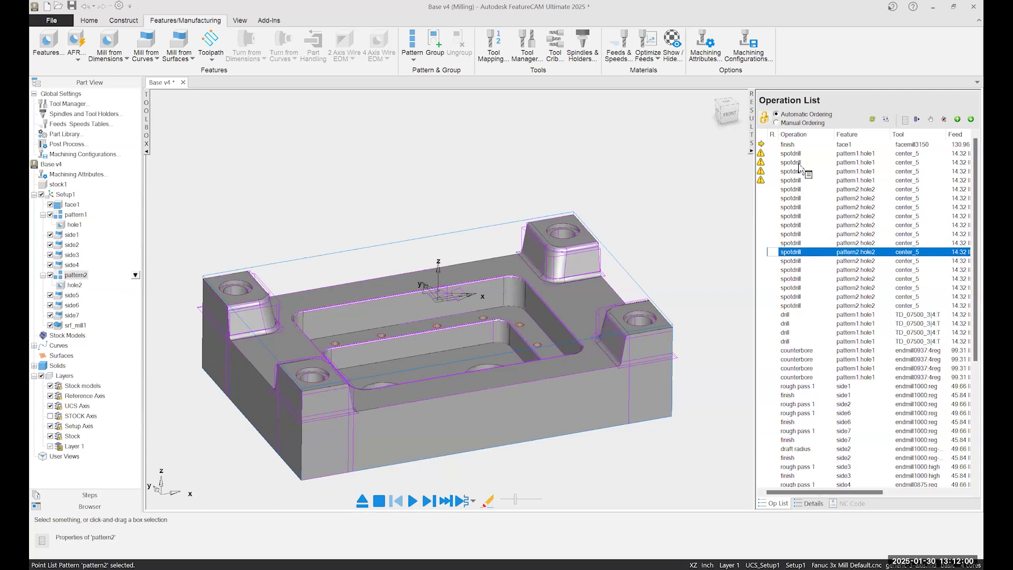
{"action": "key", "text": "Down"}
{"action": "key", "text": "Down"}
{"action": "key", "text": "Down"}
{"action": "key", "text": "Down"}
{"action": "key", "text": "Down"}
{"action": "key", "text": "Down"}
{"action": "key", "text": "Down"}
{"action": "key", "text": "Down"}
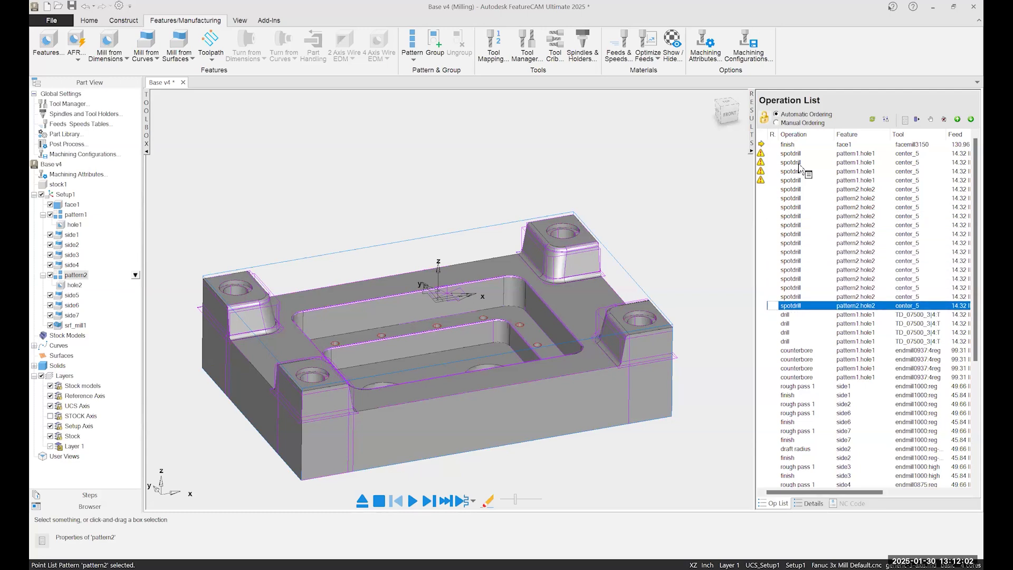
{"action": "key", "text": "Down"}
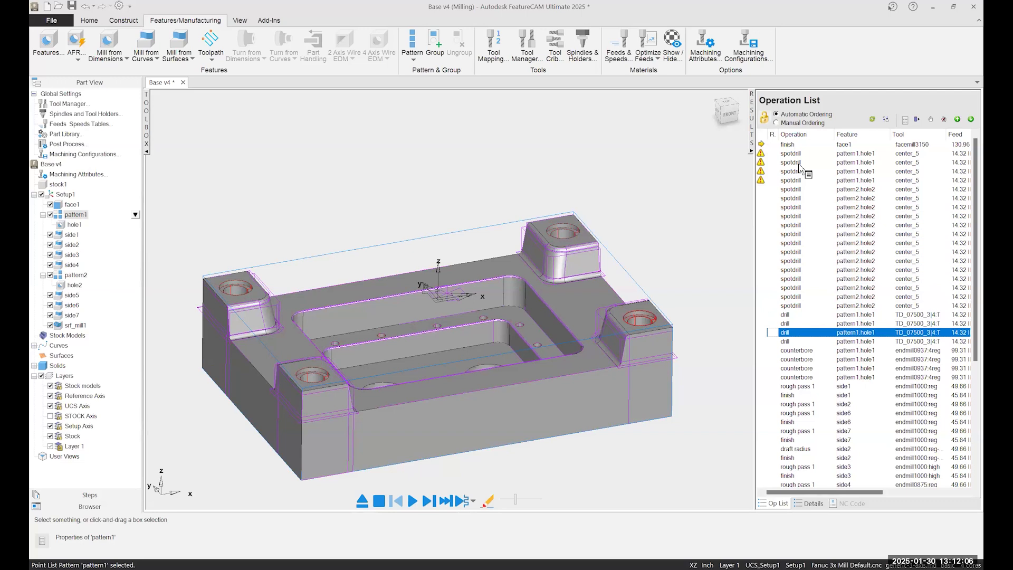
{"action": "key", "text": "Down"}
{"action": "key", "text": "Down"}
{"action": "key", "text": "Down"}
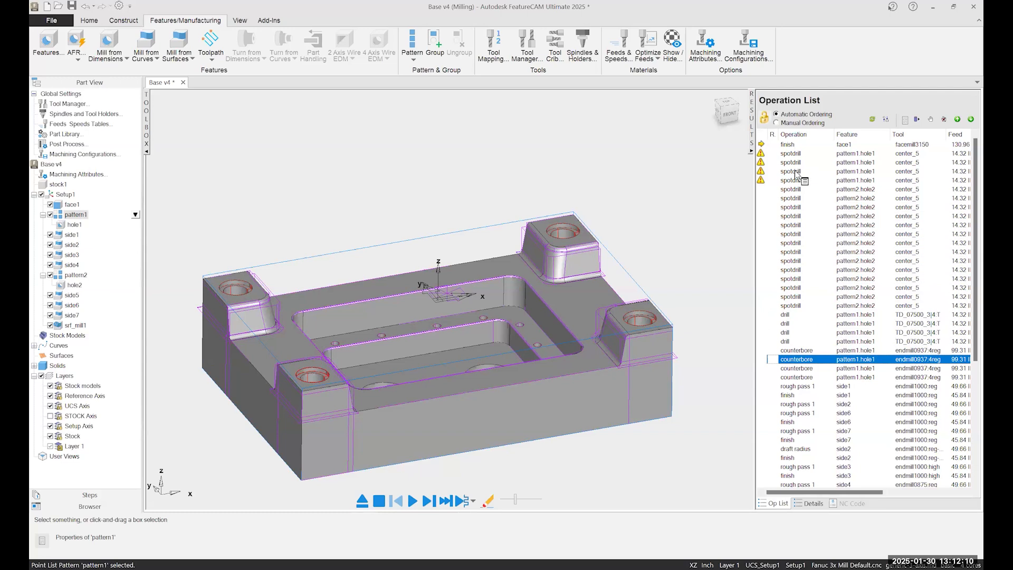
Step: Inspect the flagged spotdrill operation of pattern1 hole1 and the remaining operations down to srf_mill1
{"action": "mouse_move", "coordinate": [760, 157]}
{"action": "left_click", "coordinate": [786, 155]}
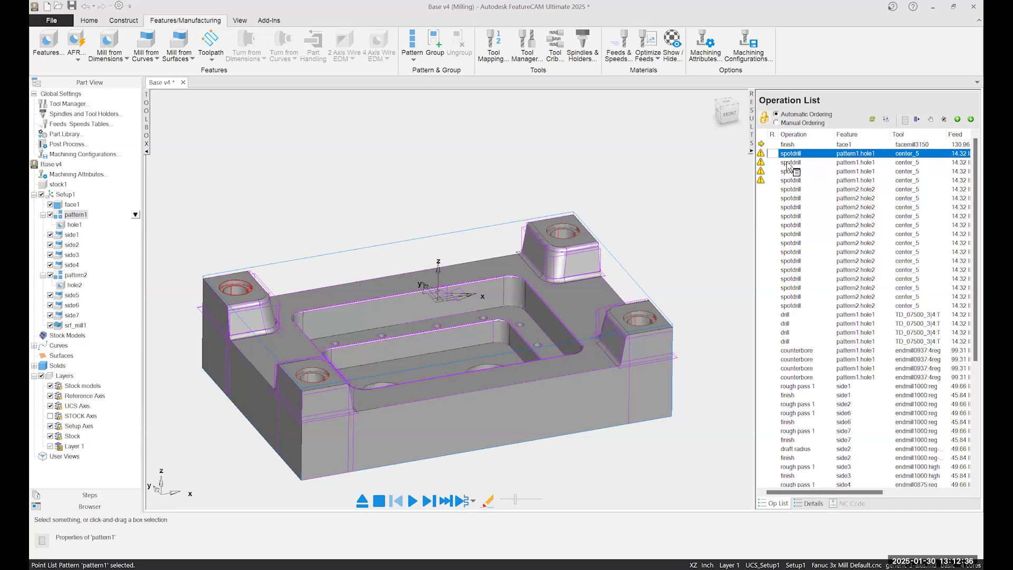
{"action": "scroll", "coordinate": [792, 182], "scroll_direction": "down", "scroll_amount": 7}
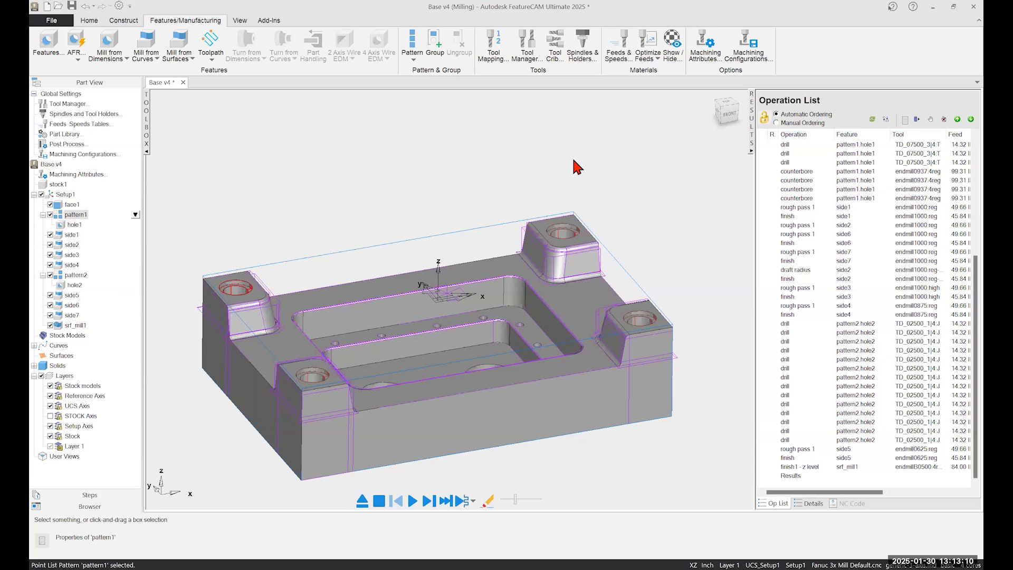
{"action": "left_click", "coordinate": [512, 181]}
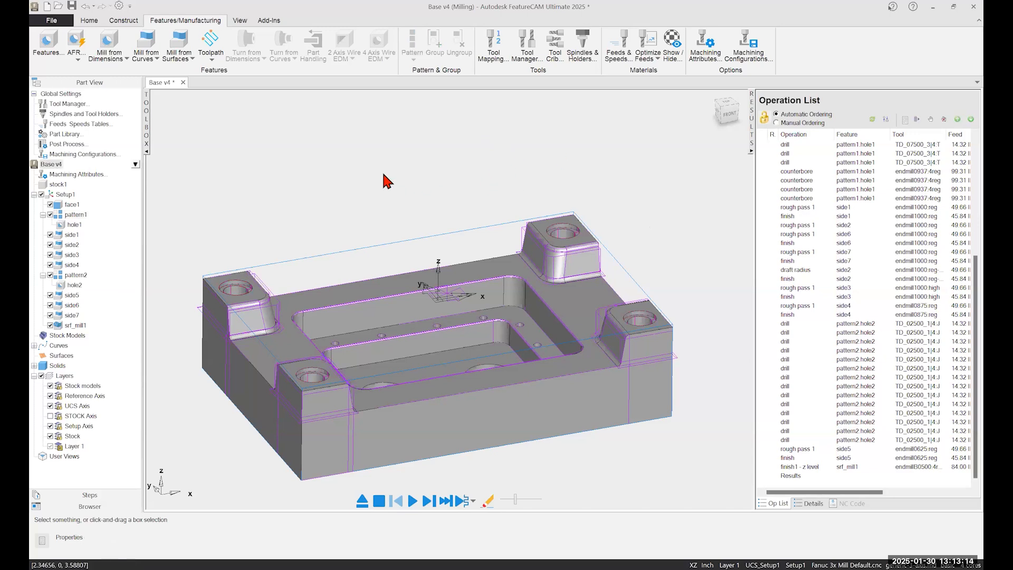
Step: Set the simulation mode to RapidCut and simulate Setup1's operations in their automatic order
{"action": "left_click", "coordinate": [89, 20]}
{"action": "left_click", "coordinate": [453, 68]}
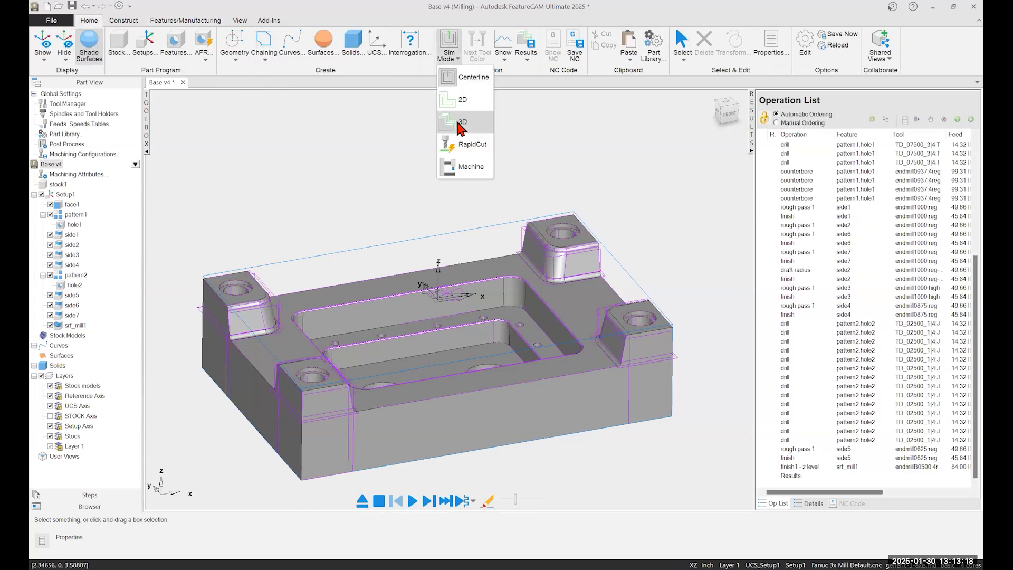
{"action": "left_click", "coordinate": [487, 138]}
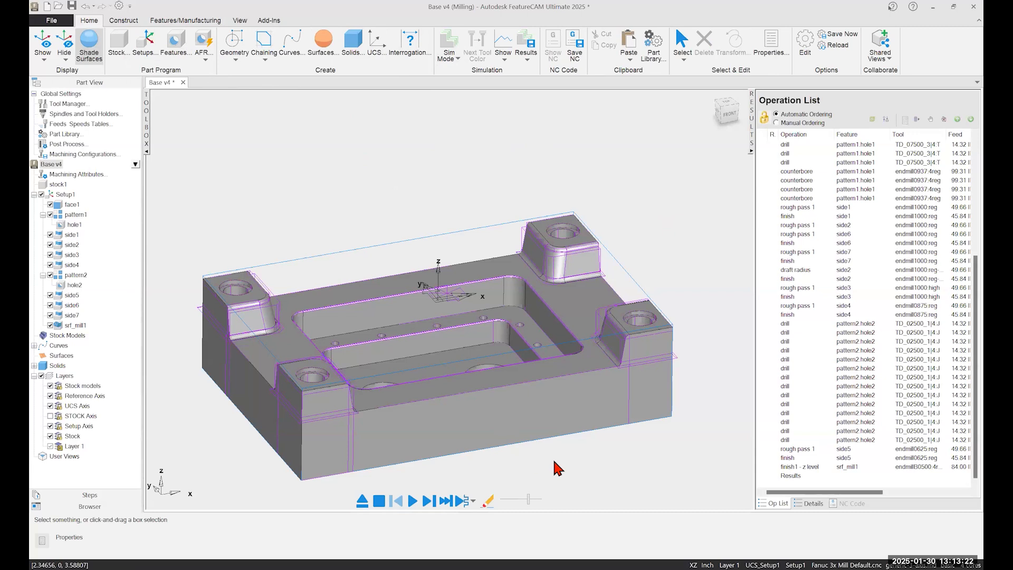
{"action": "left_click", "coordinate": [412, 508]}
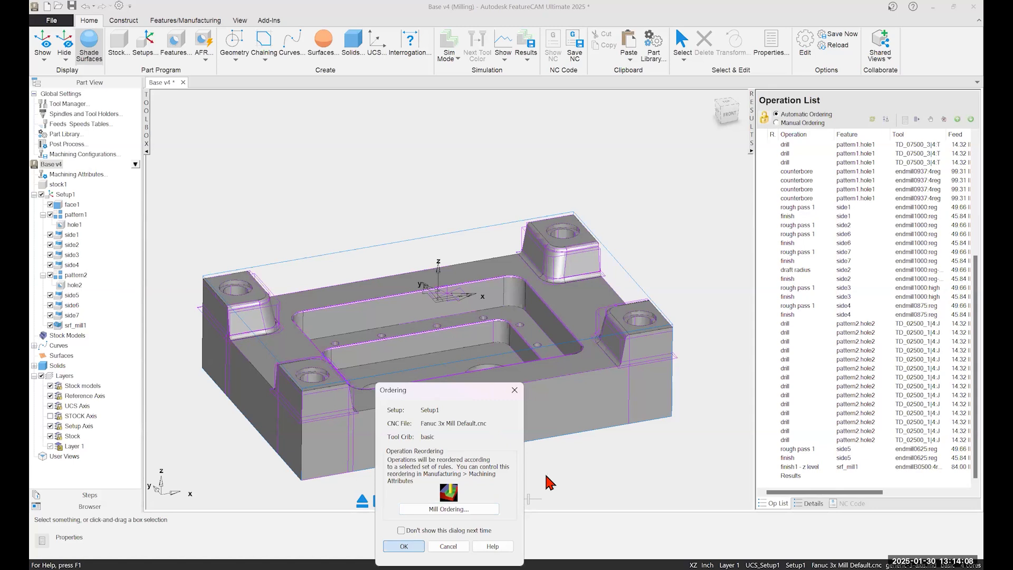
{"action": "key", "text": "Return"}
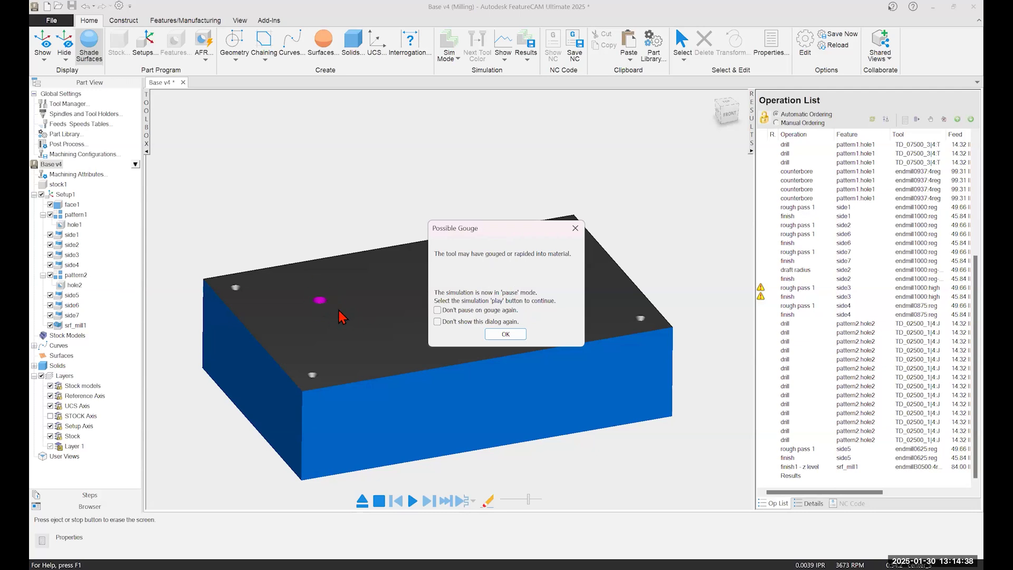
{"action": "left_click", "coordinate": [505, 337]}
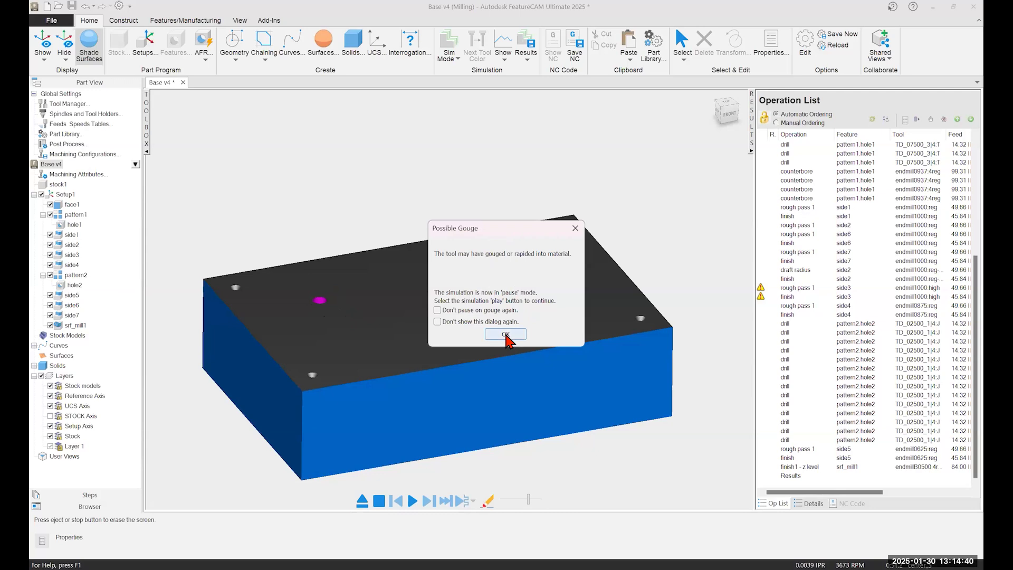
Step: Eject the simulation and examine the stepped pocket and corner bosses on the part model
{"action": "left_click", "coordinate": [362, 501]}
{"action": "scroll", "coordinate": [477, 457], "scroll_direction": "up", "scroll_amount": 2}
{"action": "scroll", "coordinate": [380, 355], "scroll_direction": "up", "scroll_amount": 2}
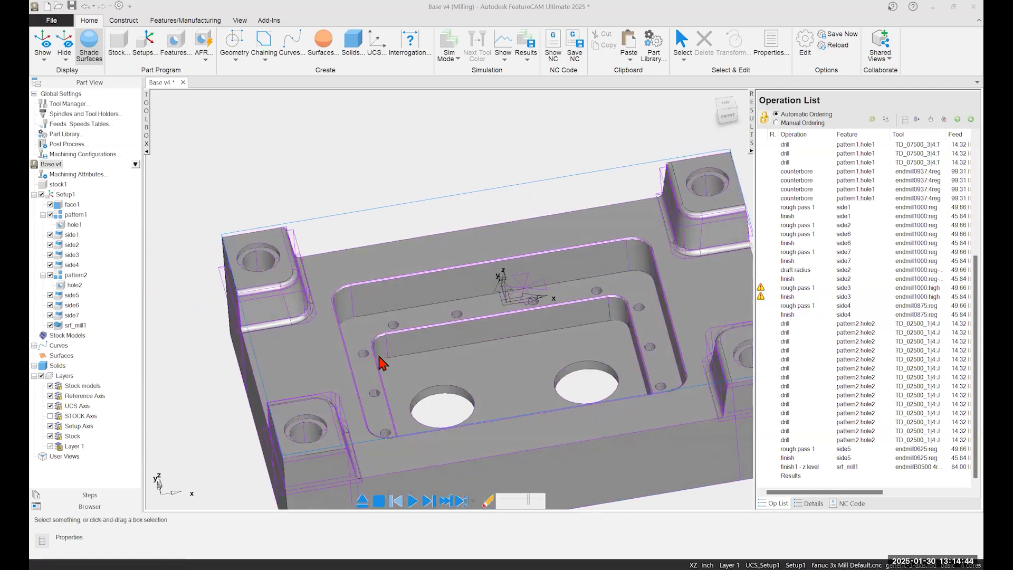
{"action": "scroll", "coordinate": [369, 364], "scroll_direction": "down", "scroll_amount": 3}
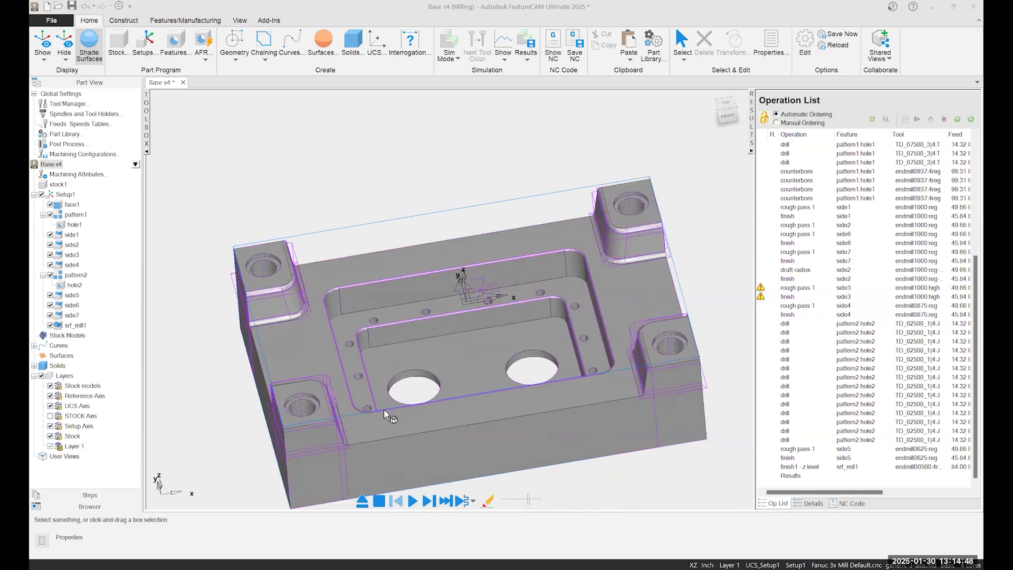
{"action": "middle_click_drag", "start_coordinate": [384, 409], "coordinate": [389, 408]}
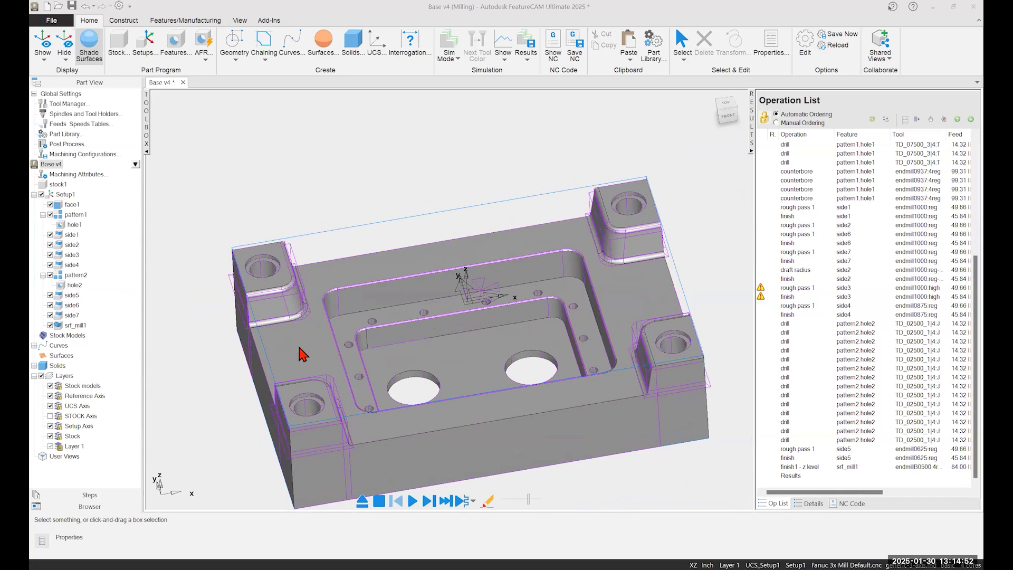
{"action": "middle_click_drag", "start_coordinate": [362, 342], "coordinate": [362, 343]}
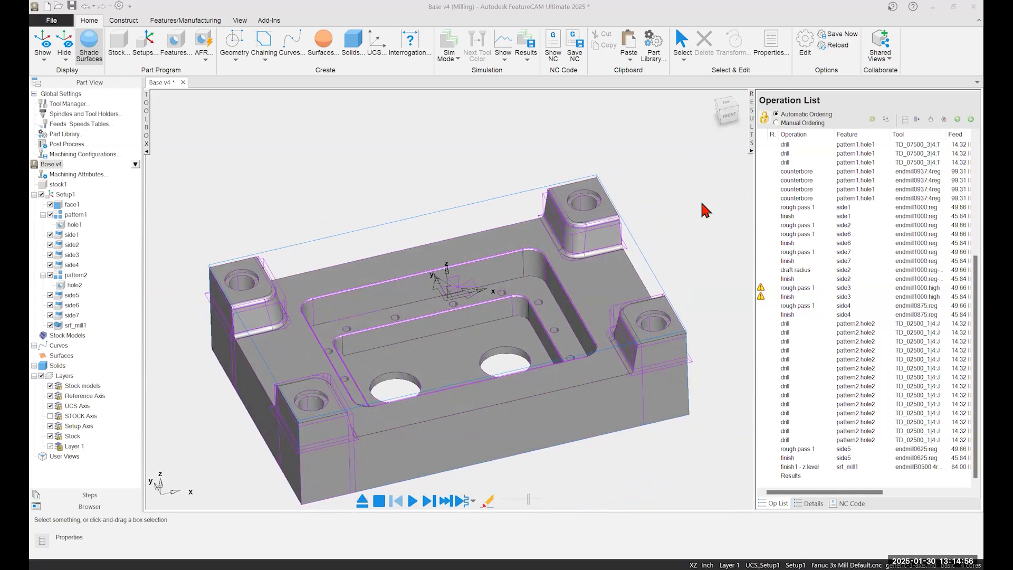
Step: Enable Cut higher operations first in the automatic ordering options of the mill machining attributes
{"action": "left_click", "coordinate": [185, 21]}
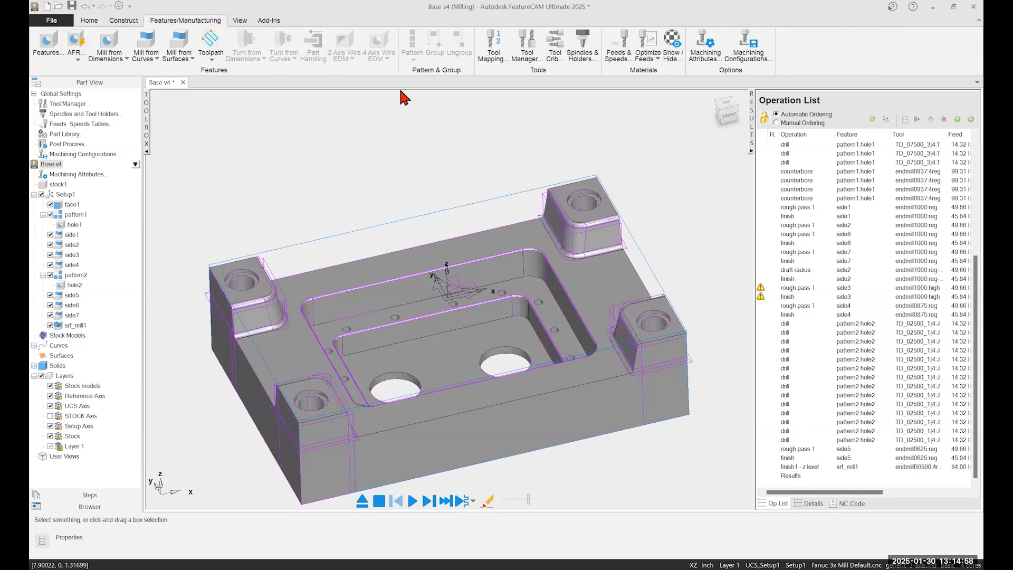
{"action": "left_click", "coordinate": [705, 57]}
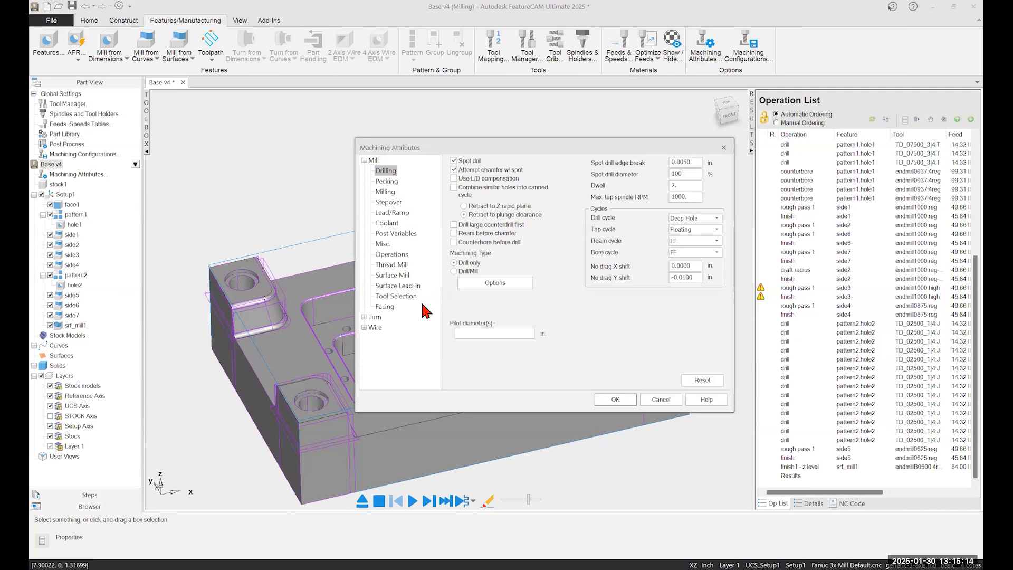
{"action": "left_click", "coordinate": [390, 182]}
{"action": "left_click", "coordinate": [385, 192]}
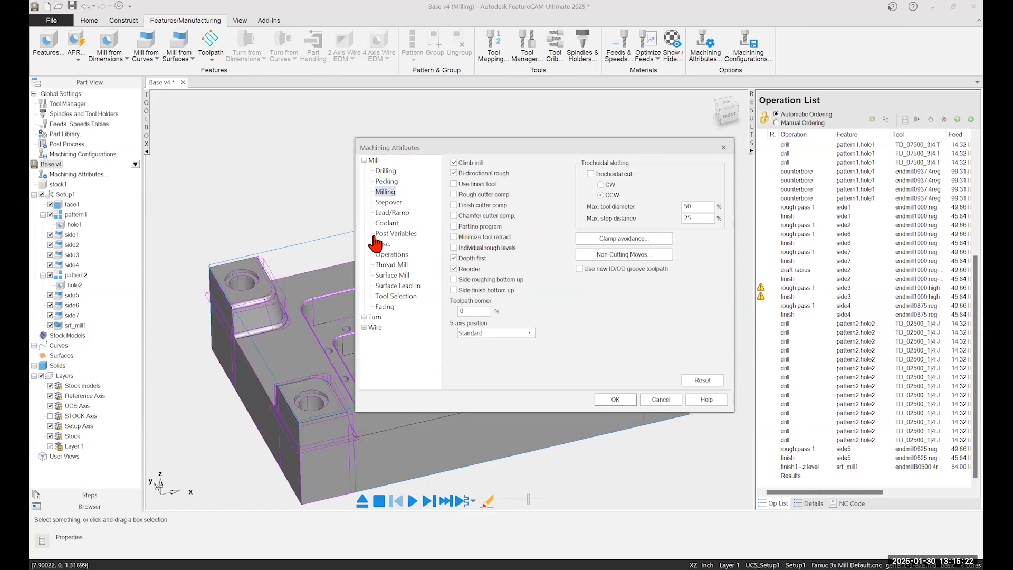
{"action": "left_click", "coordinate": [402, 256]}
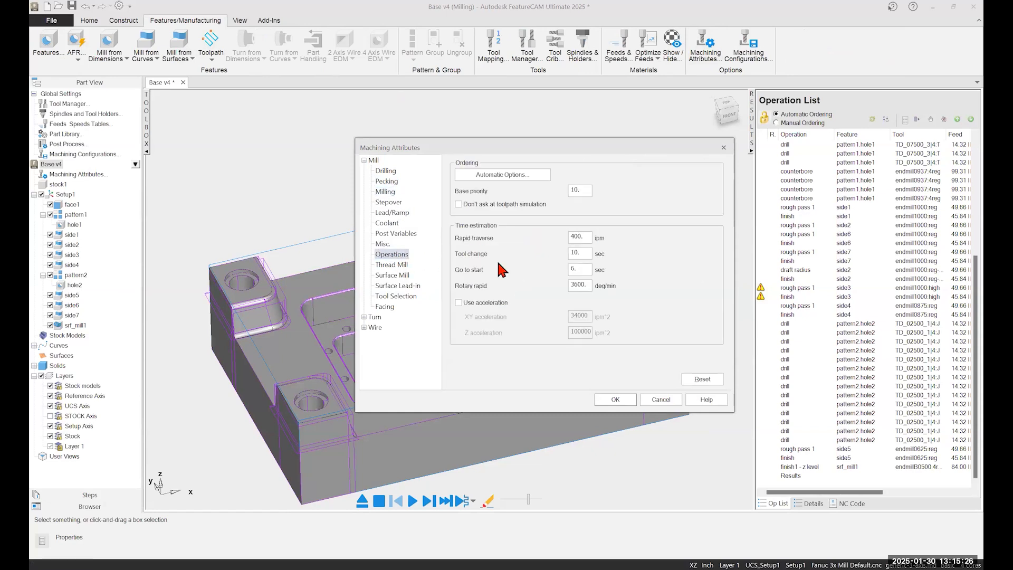
{"action": "left_click", "coordinate": [508, 174]}
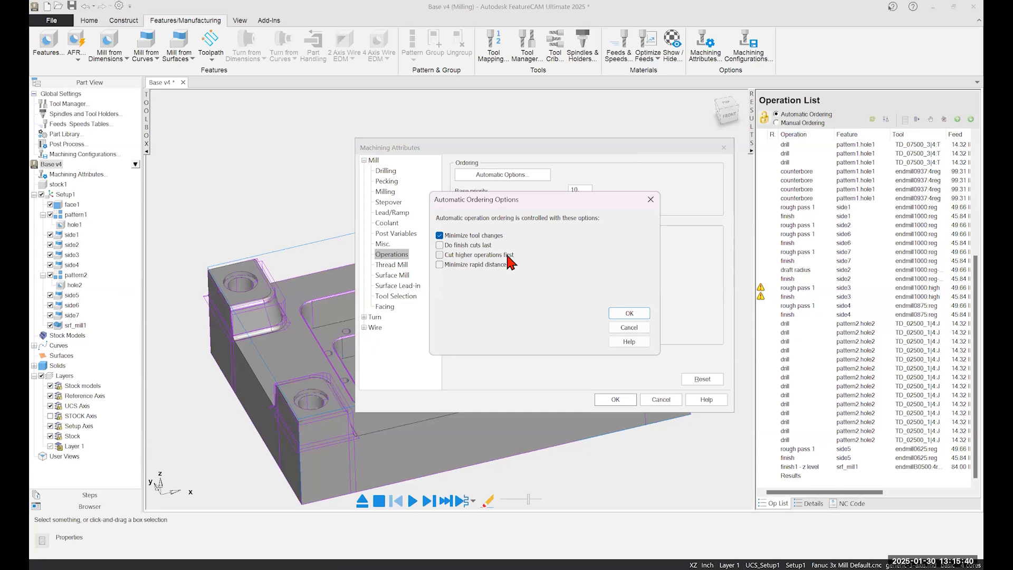
{"action": "left_click", "coordinate": [440, 254]}
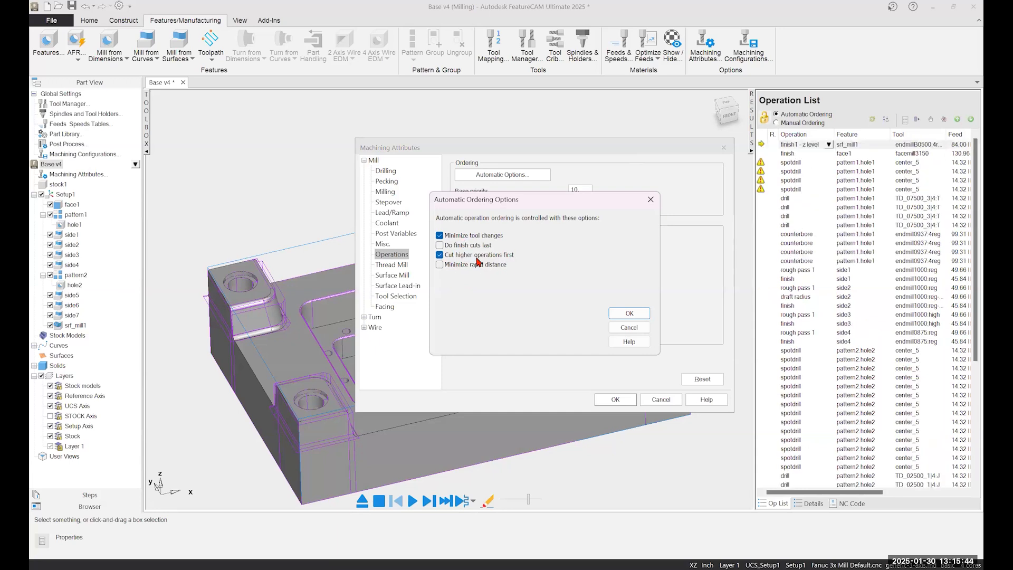
Step: Add Do finish cuts last to the automatic ordering rules and accept the machining attributes
{"action": "left_click", "coordinate": [439, 245]}
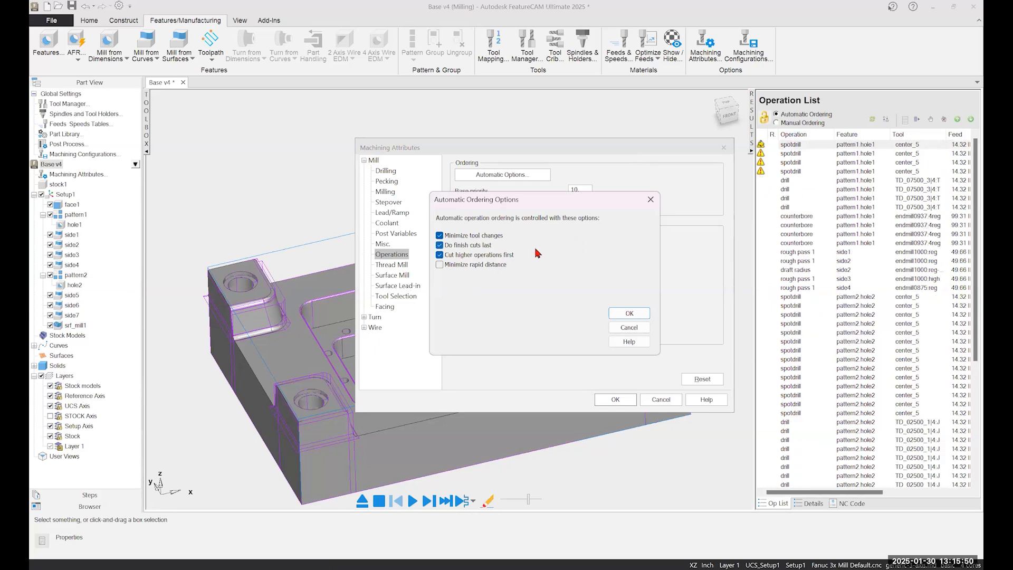
{"action": "left_click", "coordinate": [446, 247]}
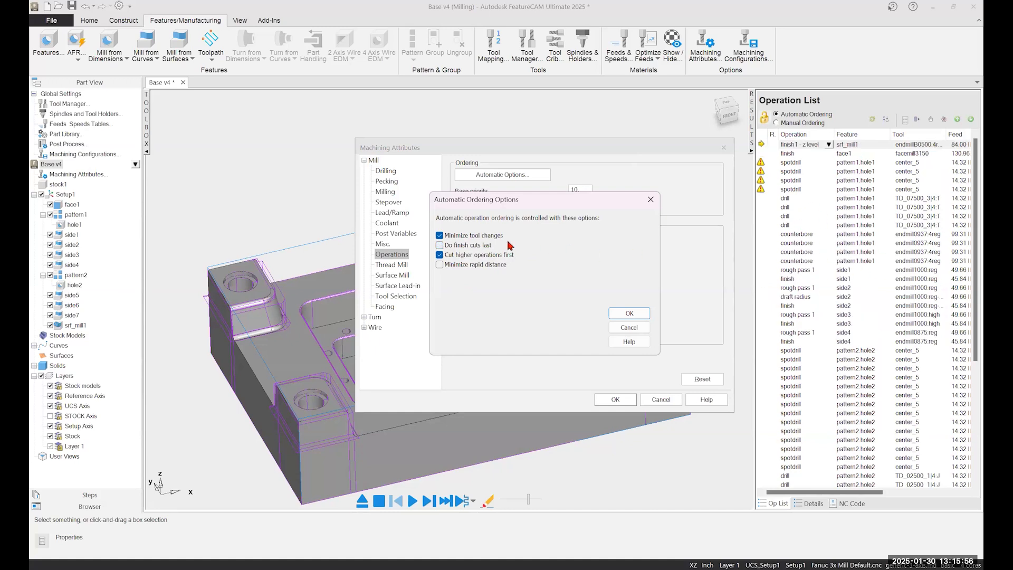
{"action": "left_click", "coordinate": [439, 245]}
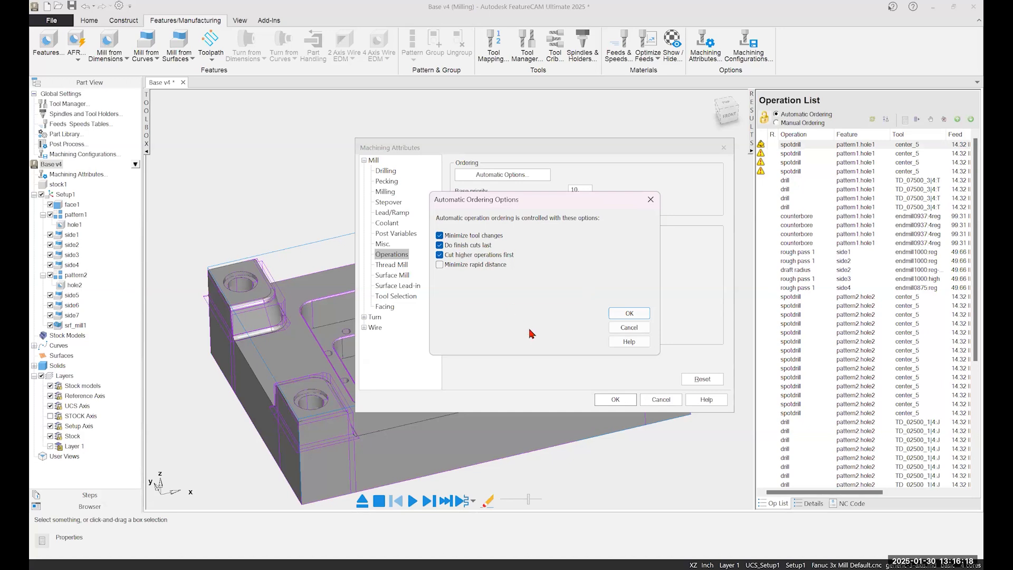
{"action": "left_click", "coordinate": [630, 315]}
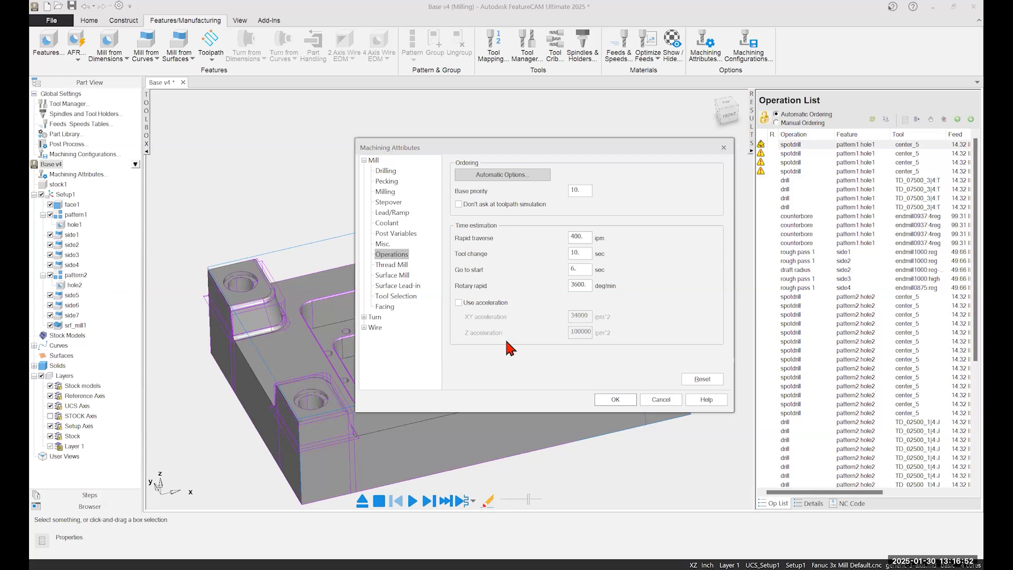
{"action": "left_click", "coordinate": [616, 403]}
Step: Simulate Setup1 again with the reordered operations and inspect the machined part up close
{"action": "left_click", "coordinate": [413, 500]}
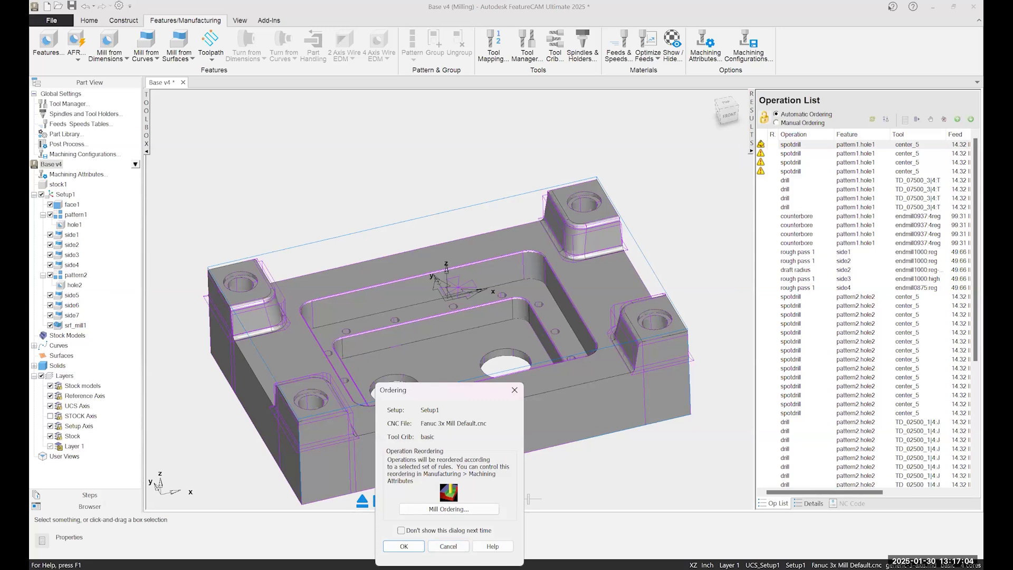
{"action": "left_click", "coordinate": [404, 547]}
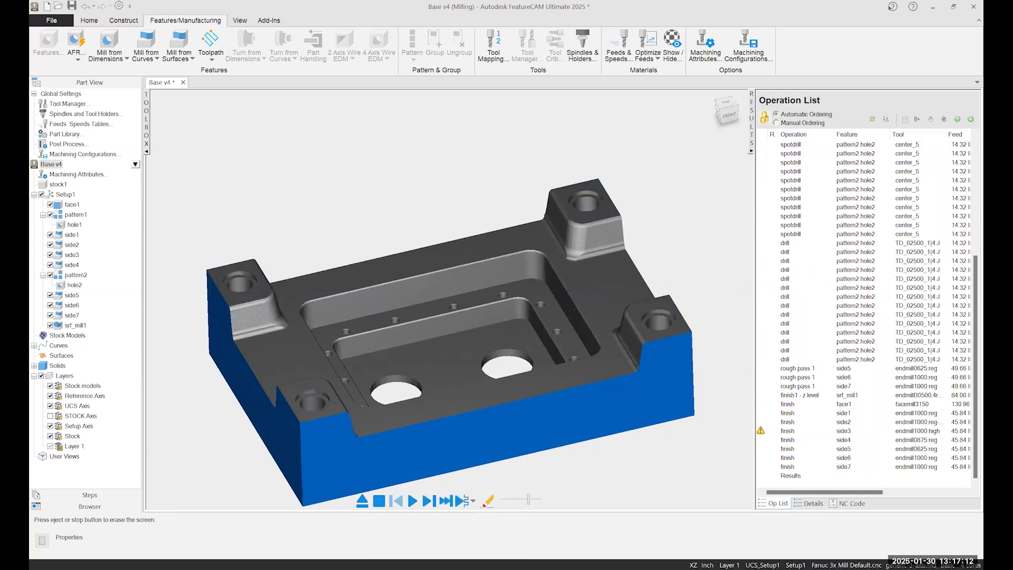
{"action": "scroll", "coordinate": [450, 314], "scroll_direction": "up", "scroll_amount": 2}
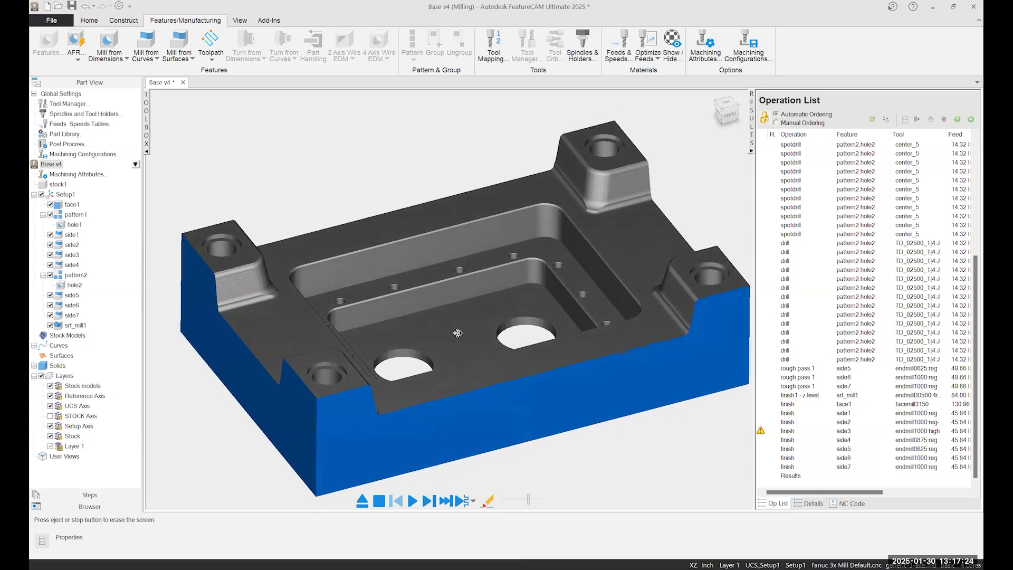
Step: Review the generated NC code for Setup1, from the hole1 spotdrill through the drill and pocket counterbore blocks
{"action": "left_click", "coordinate": [846, 503]}
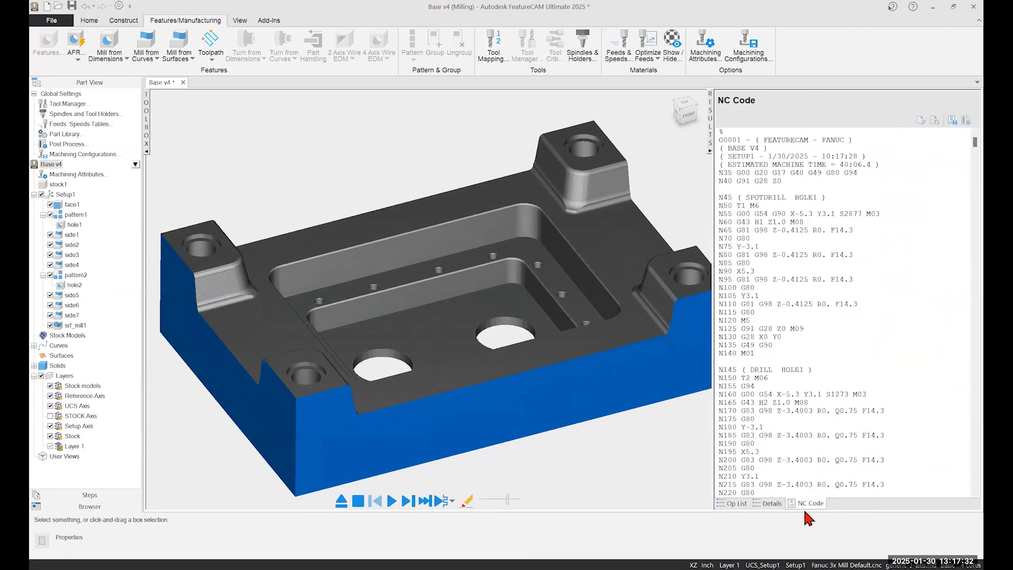
{"action": "scroll", "coordinate": [816, 231], "scroll_direction": "down", "scroll_amount": 3}
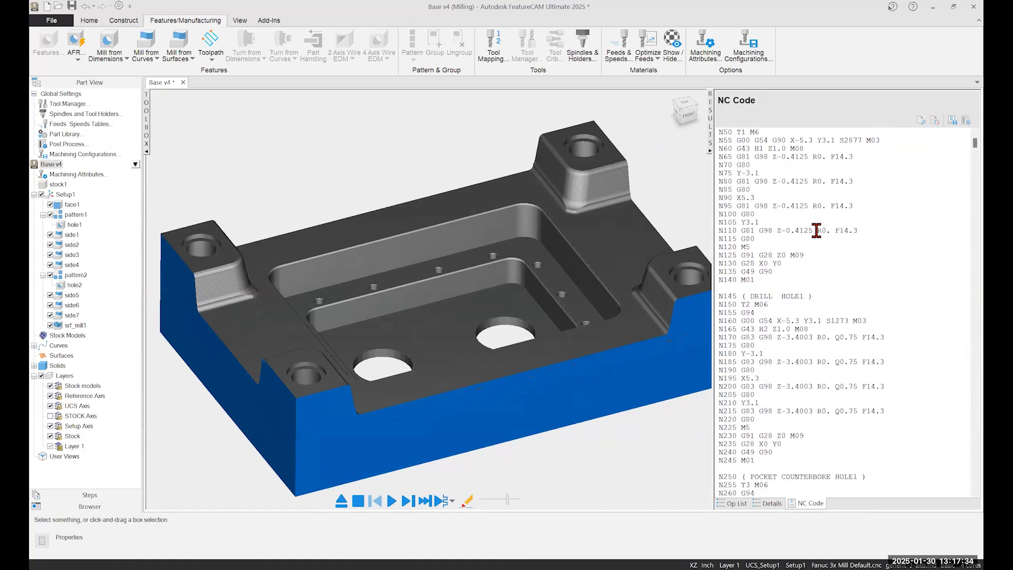
{"action": "scroll", "coordinate": [816, 230], "scroll_direction": "down", "scroll_amount": 3}
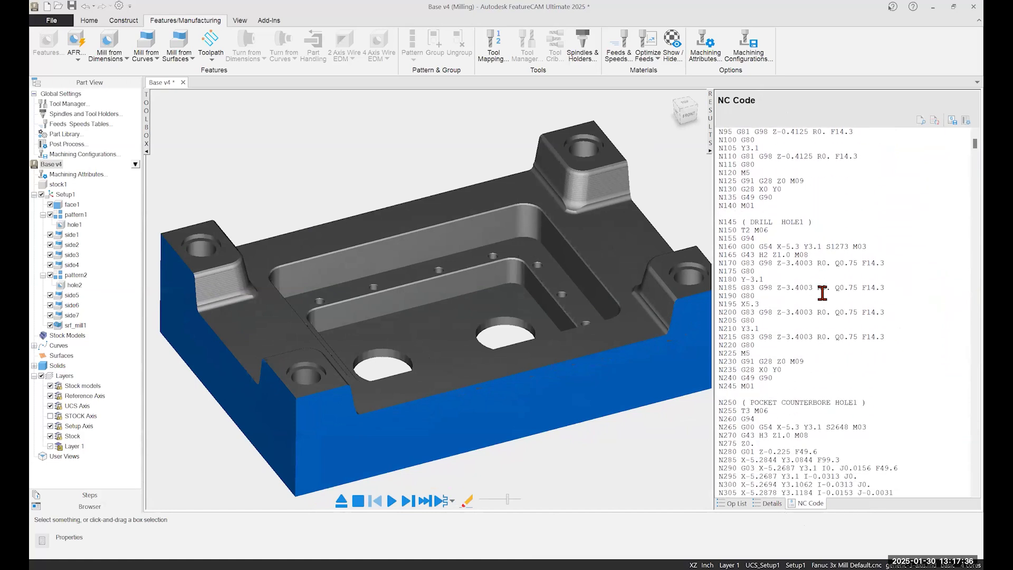
{"action": "scroll", "coordinate": [822, 294], "scroll_direction": "down", "scroll_amount": 2}
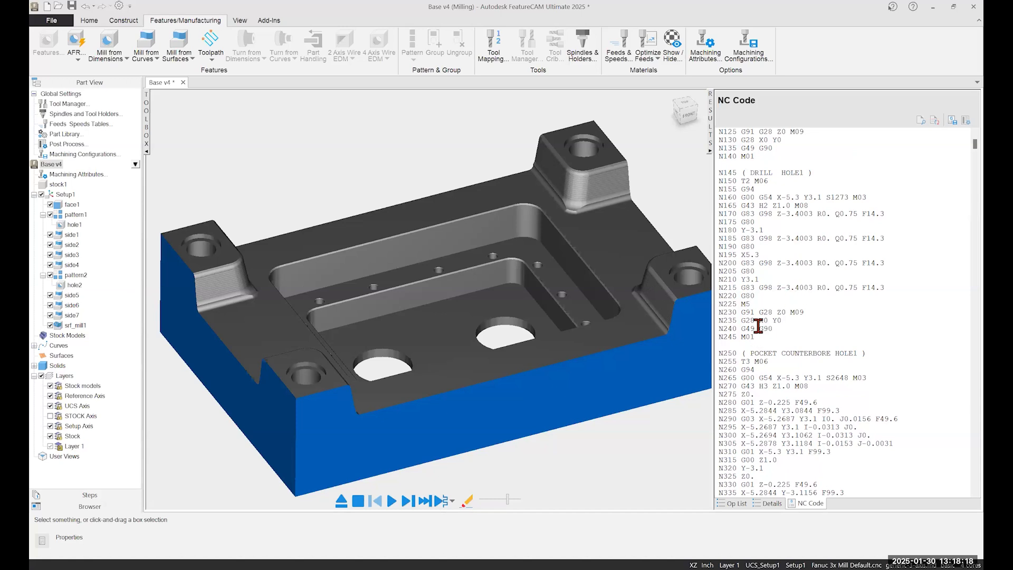
Step: Return from the NC code to the operation list, clear the simulation, and examine the warnings on the hole1 spotdrill and side3 roughing operations
{"action": "scroll", "coordinate": [758, 326], "scroll_direction": "down", "scroll_amount": 2}
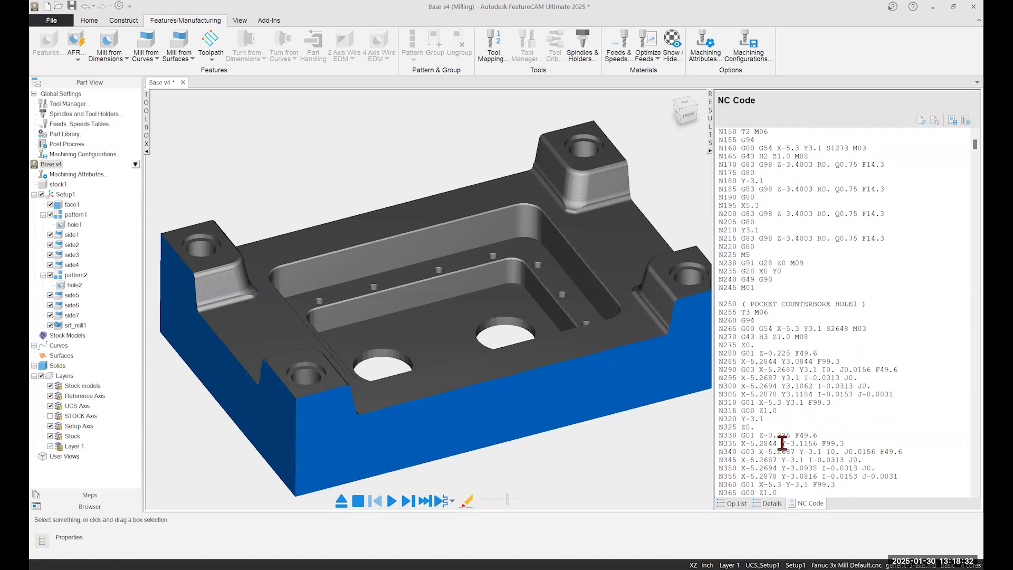
{"action": "left_click", "coordinate": [743, 506]}
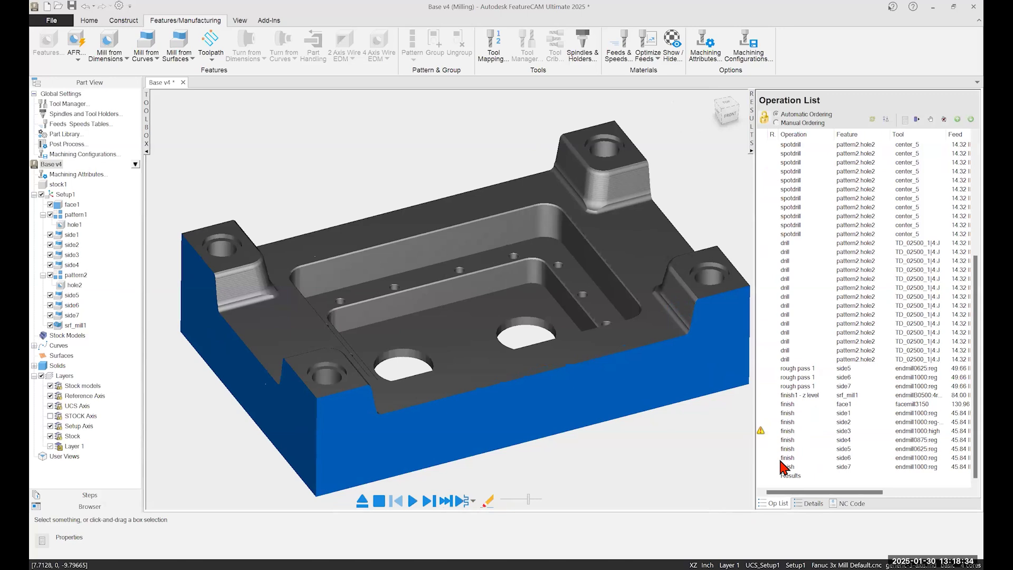
{"action": "left_click", "coordinate": [365, 505]}
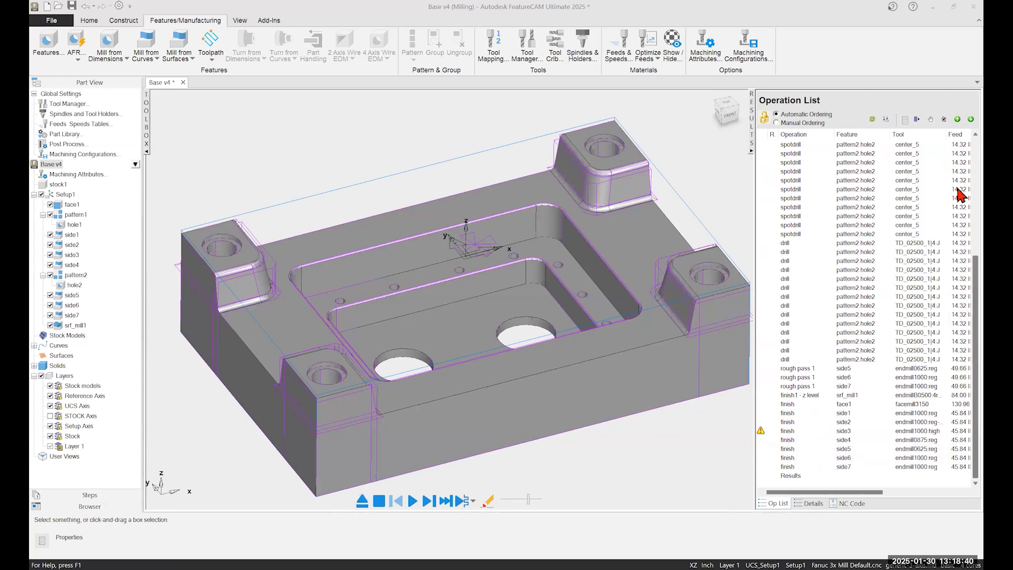
{"action": "scroll", "coordinate": [961, 187], "scroll_direction": "up", "scroll_amount": 7}
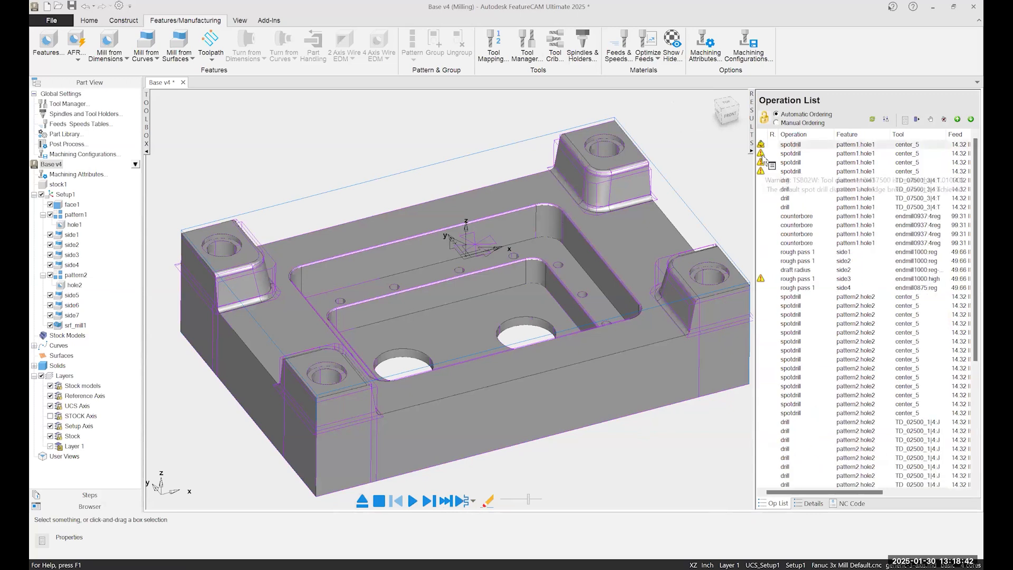
{"action": "mouse_move", "coordinate": [763, 158]}
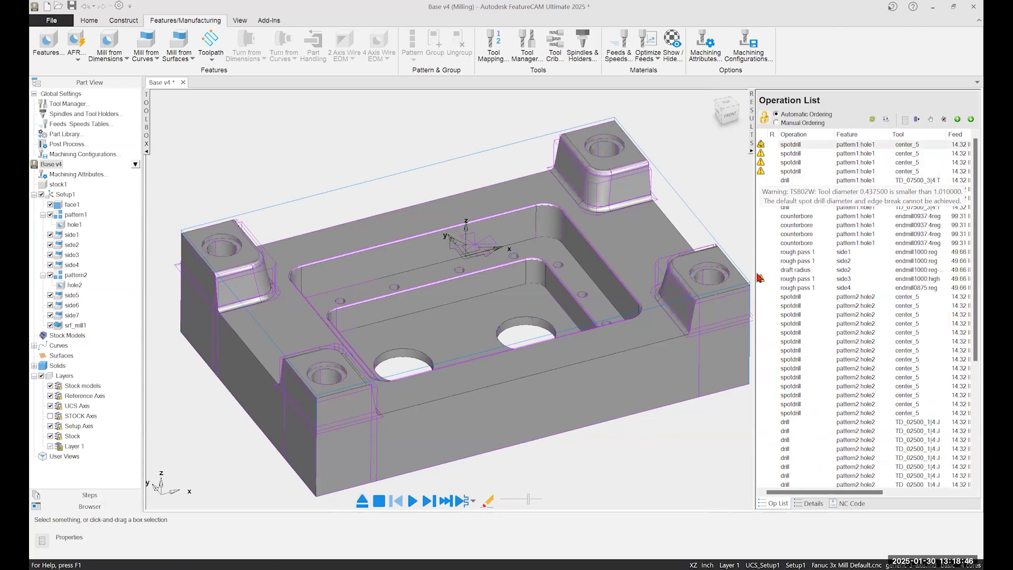
{"action": "mouse_move", "coordinate": [760, 280]}
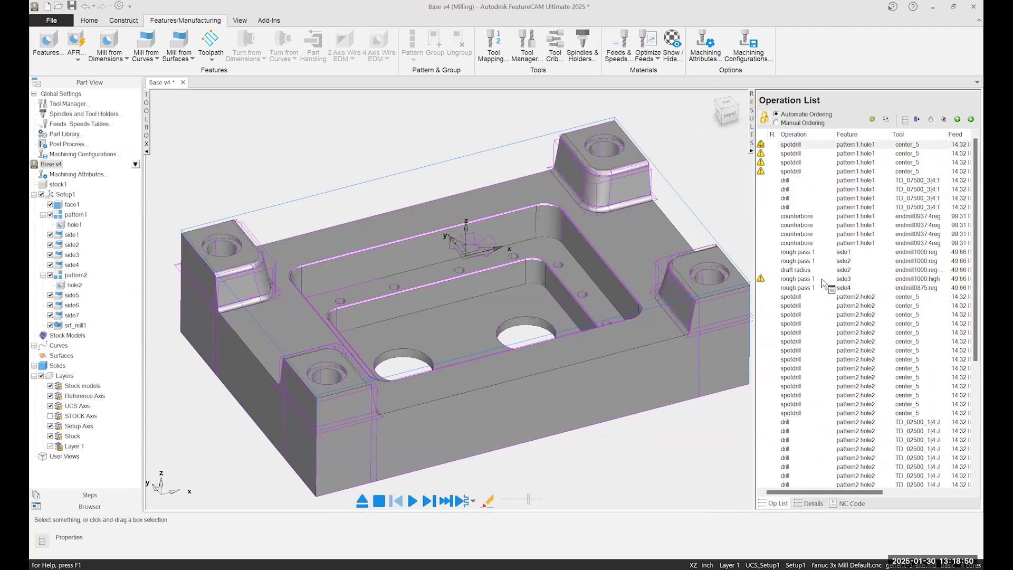
Step: Open the pattern1 hole1 properties and review the attributes of its spotdrill, drill and counterbore operations without changing anything
{"action": "left_click", "coordinate": [799, 145]}
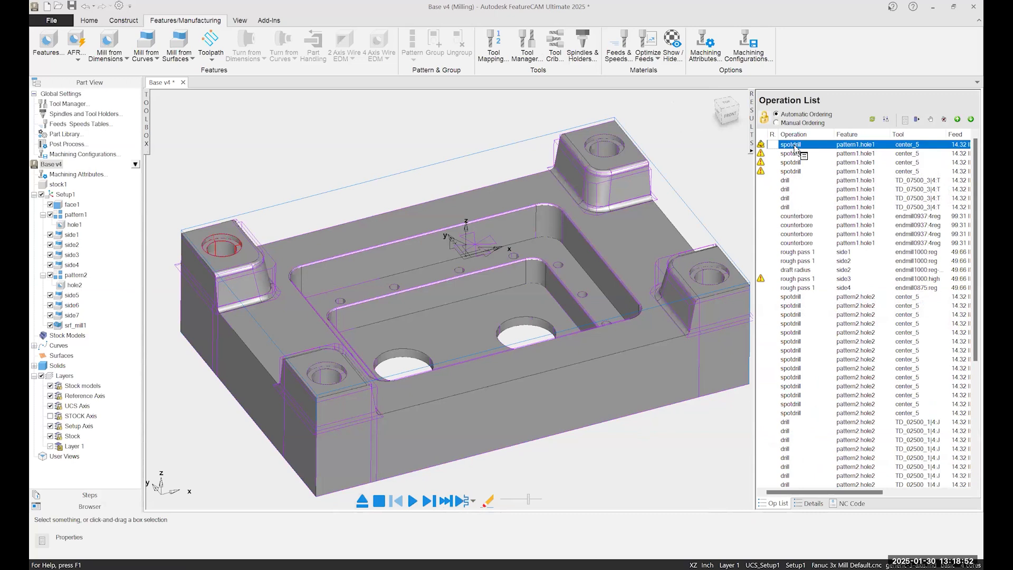
{"action": "double_click", "coordinate": [814, 187]}
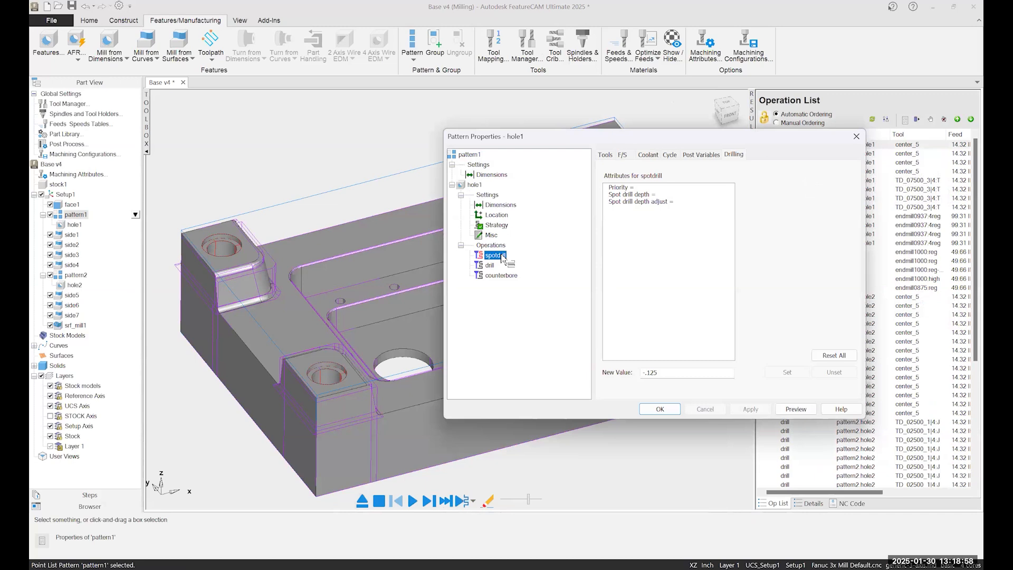
{"action": "mouse_move", "coordinate": [617, 250]}
{"action": "left_click", "coordinate": [488, 265]}
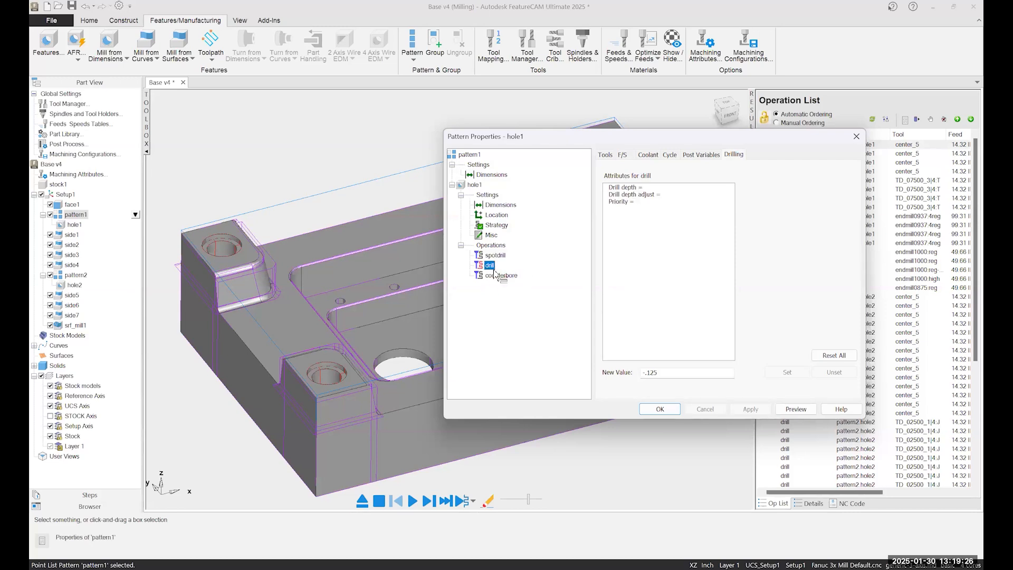
{"action": "left_click", "coordinate": [494, 275]}
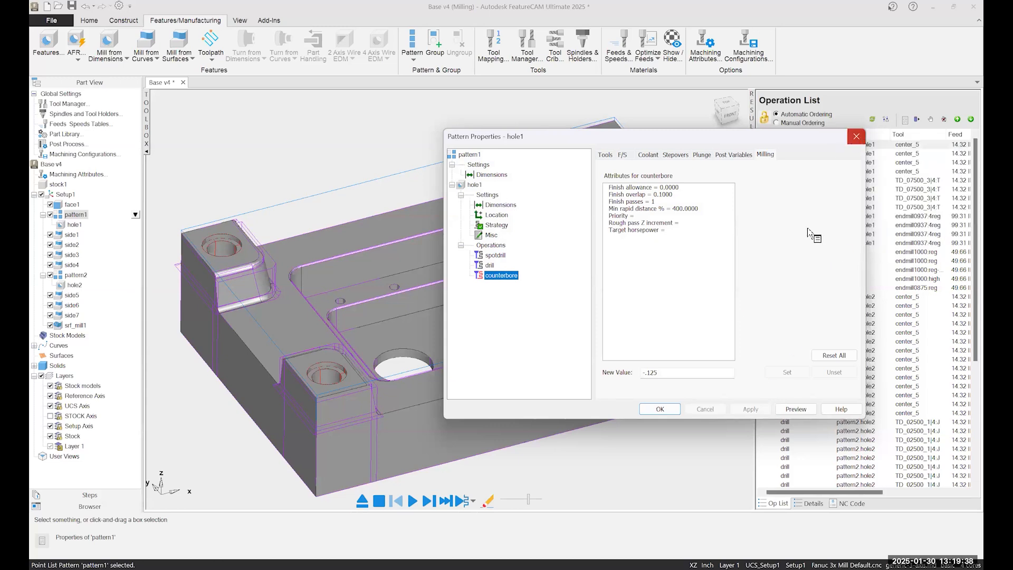
{"action": "left_click", "coordinate": [857, 137]}
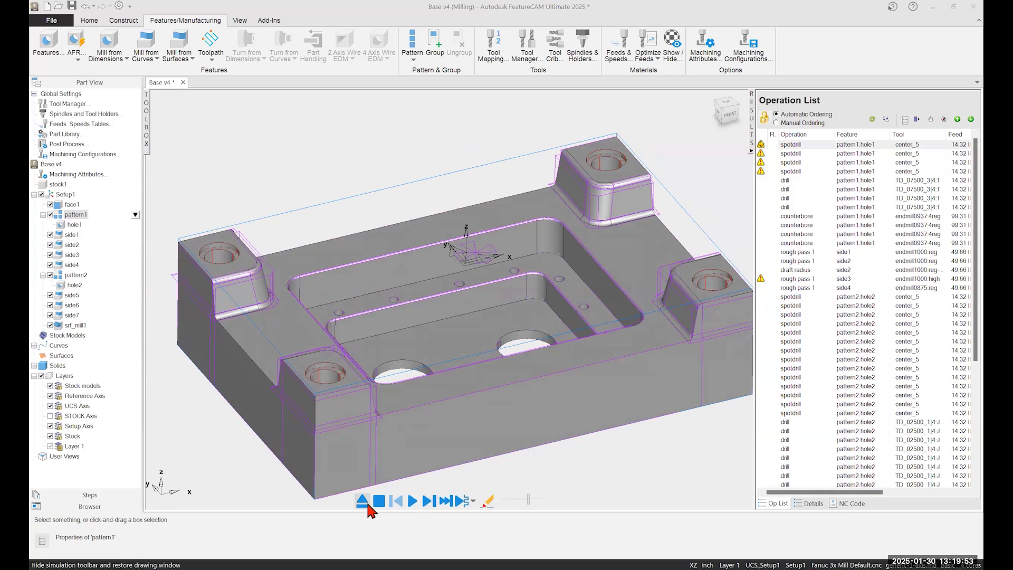
Step: Simulate Setup1, reduce the playback speed, rerun the simulation from the start, and stop it during the hole2 drilling
{"action": "left_click", "coordinate": [414, 504]}
{"action": "left_click", "coordinate": [448, 546]}
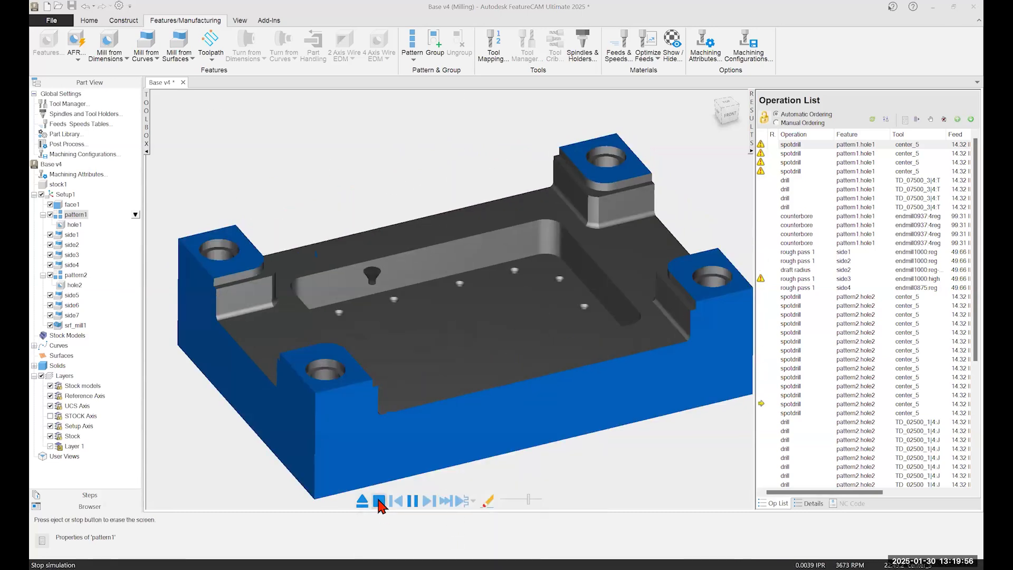
{"action": "left_click_drag", "start_coordinate": [528, 499], "coordinate": [521, 500]}
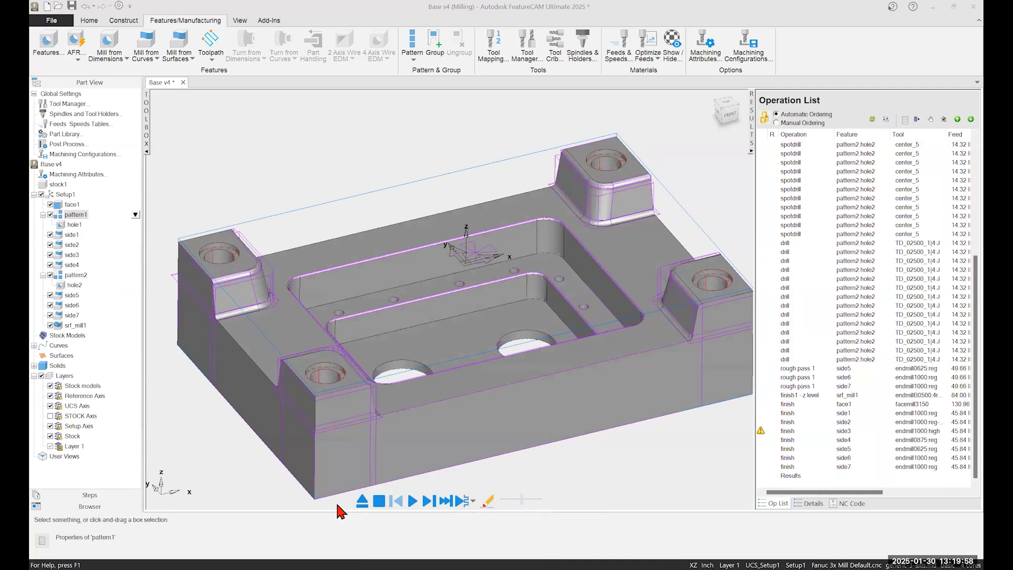
{"action": "left_click", "coordinate": [364, 503]}
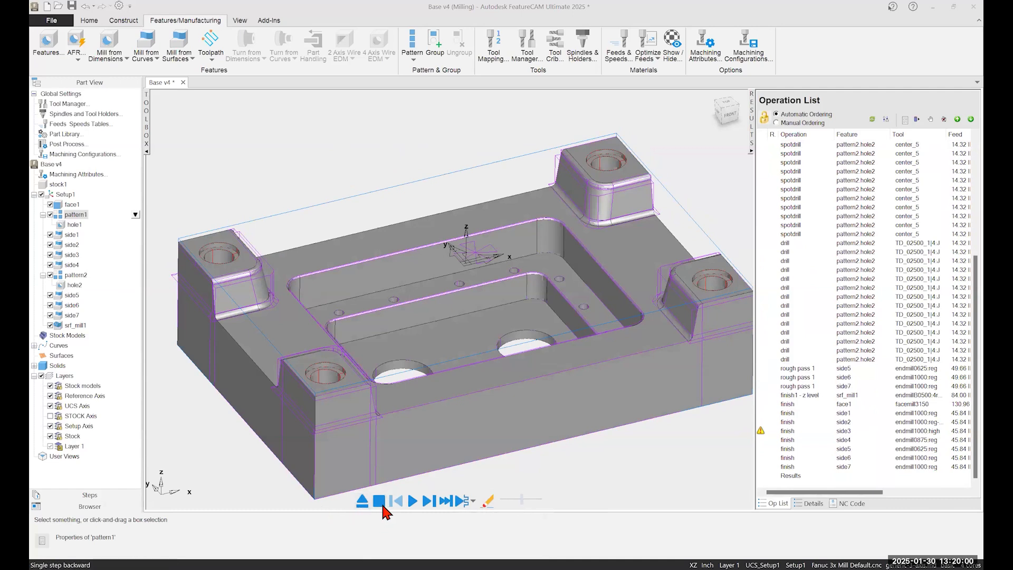
{"action": "left_click", "coordinate": [416, 506]}
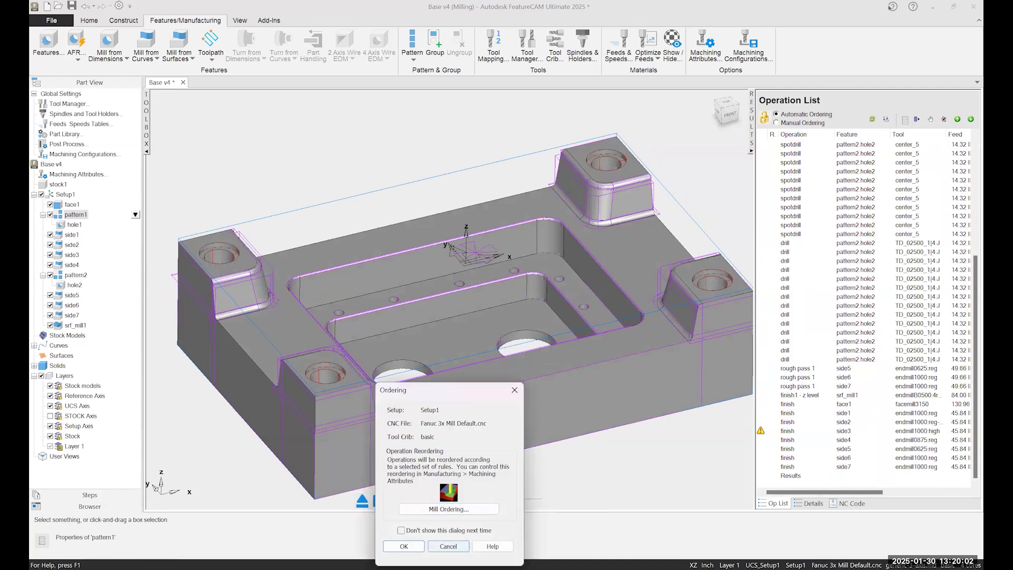
{"action": "left_click", "coordinate": [432, 548]}
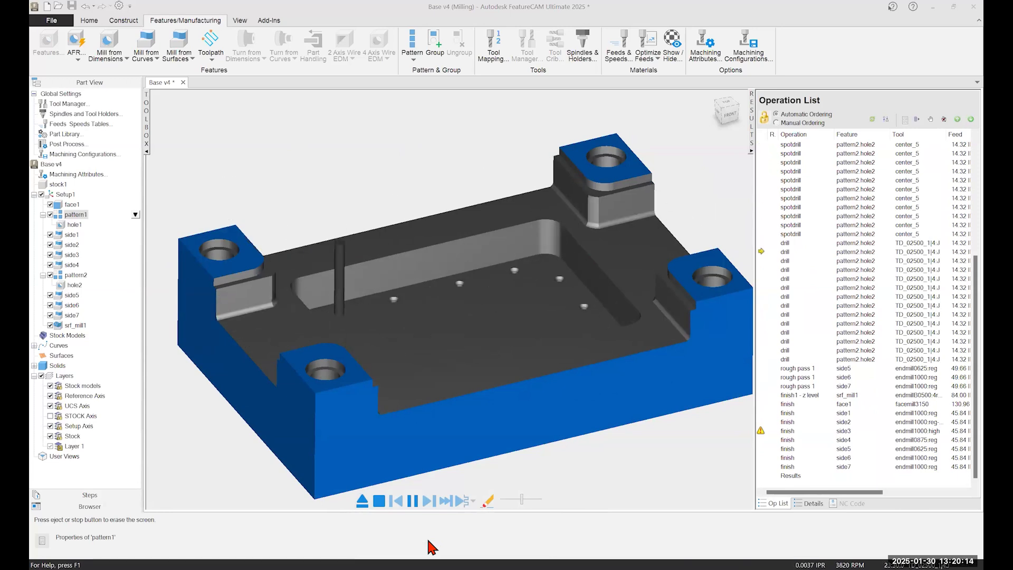
{"action": "left_click", "coordinate": [380, 502]}
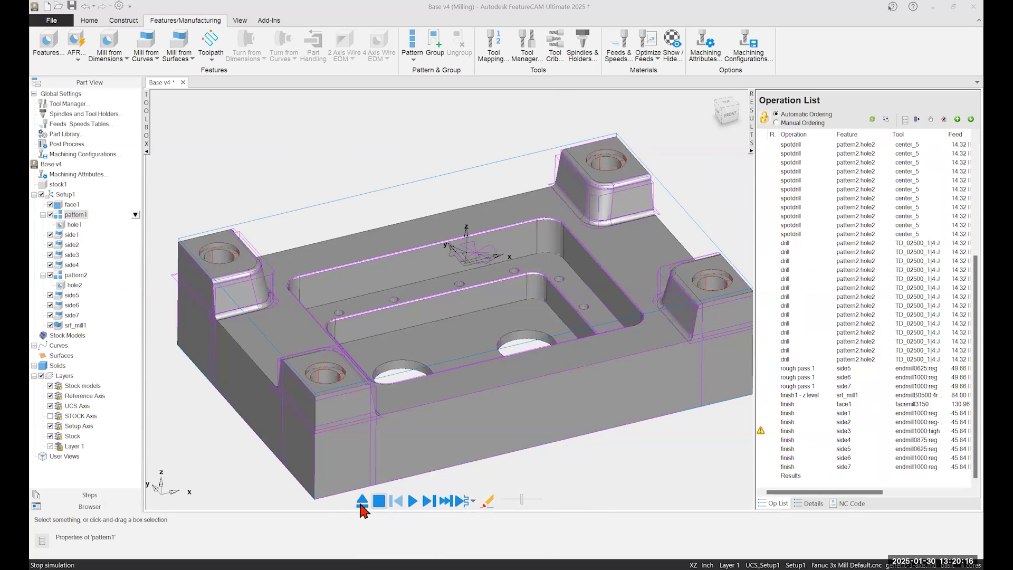
Step: Review the trochoidal slotting limits for maximum tool diameter and step distance in the Milling machining attributes, and accept the attributes
{"action": "left_click", "coordinate": [704, 59]}
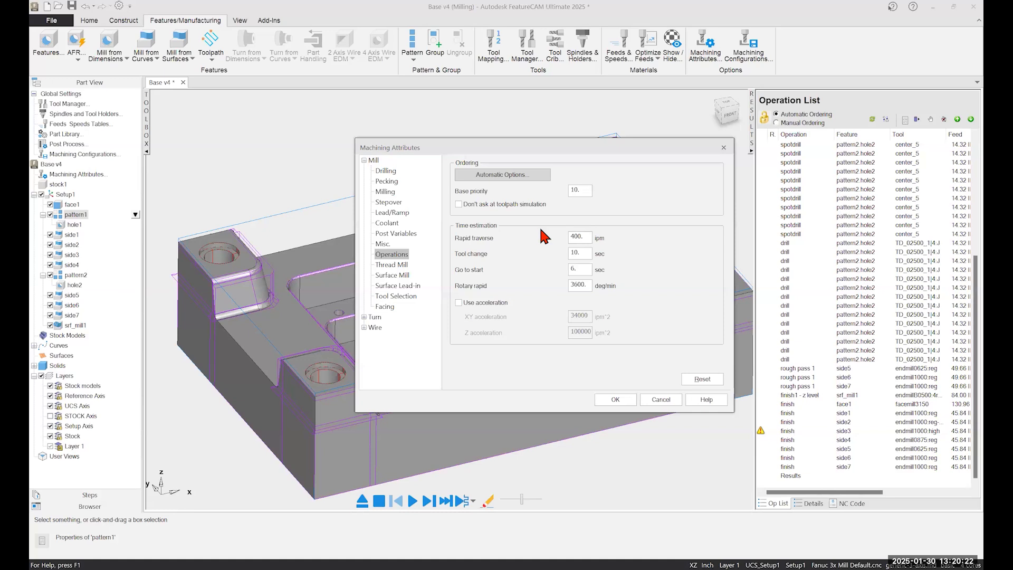
{"action": "left_click", "coordinate": [386, 192]}
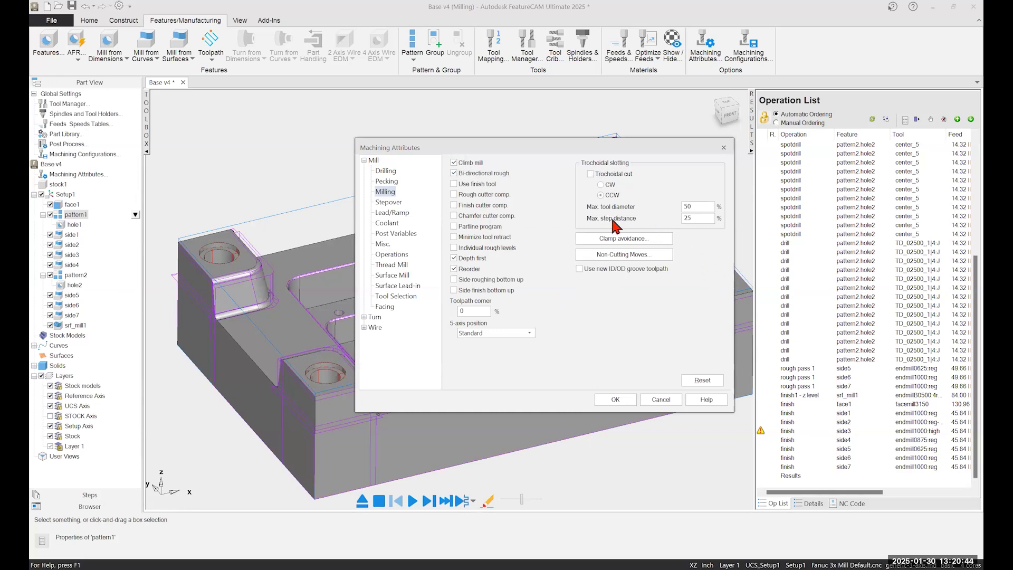
{"action": "left_click_drag", "start_coordinate": [696, 207], "coordinate": [656, 203]}
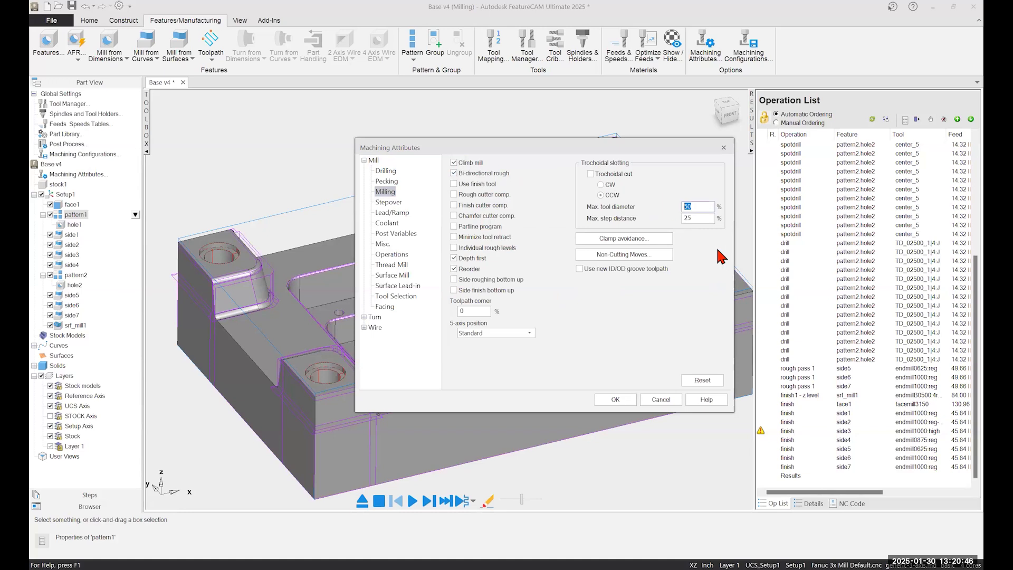
{"action": "left_click", "coordinate": [701, 219]}
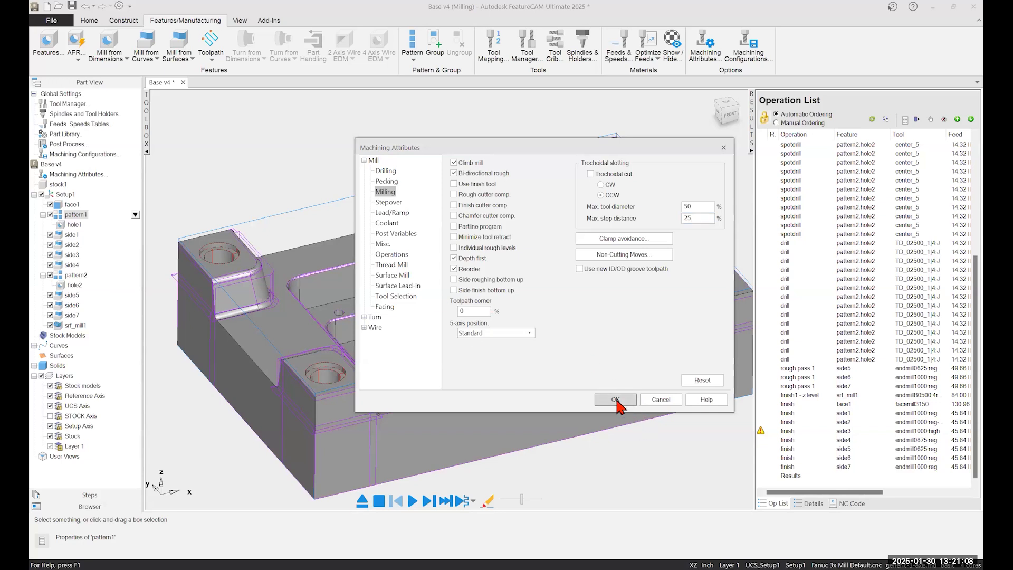
{"action": "left_click", "coordinate": [615, 400]}
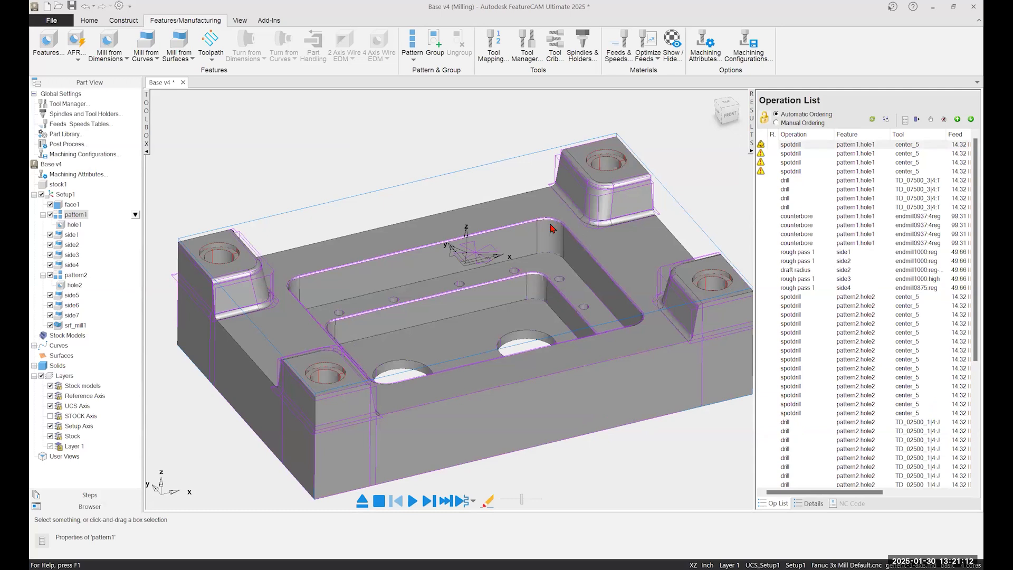
Step: Create a new hole feature from dimensions and choose Tapped Hole as its type
{"action": "middle_click_drag", "start_coordinate": [373, 177], "coordinate": [372, 175]}
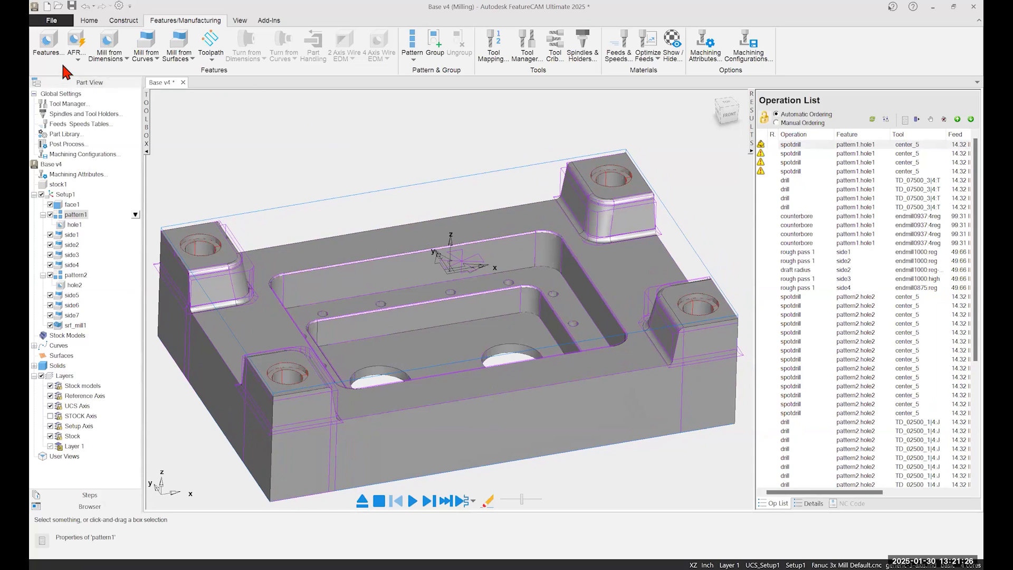
{"action": "left_click", "coordinate": [114, 63]}
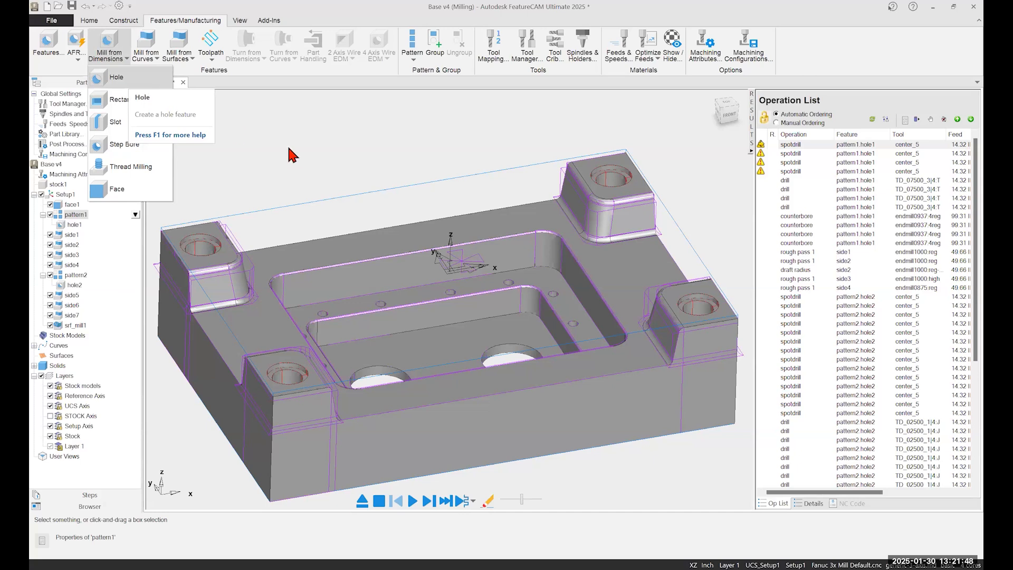
{"action": "middle_click_drag", "start_coordinate": [447, 208], "coordinate": [447, 224]}
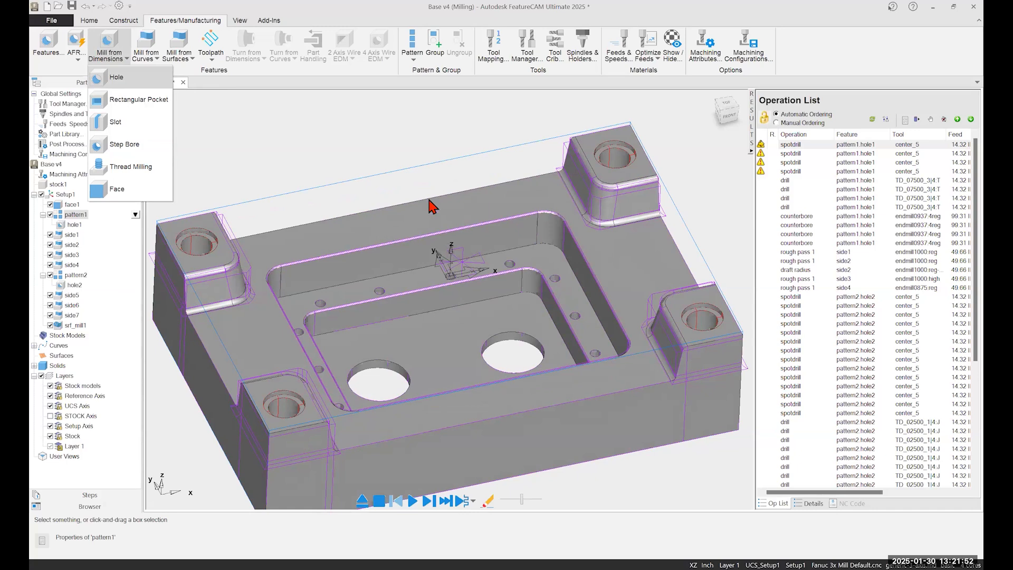
{"action": "middle_click_drag", "start_coordinate": [409, 215], "coordinate": [416, 234]}
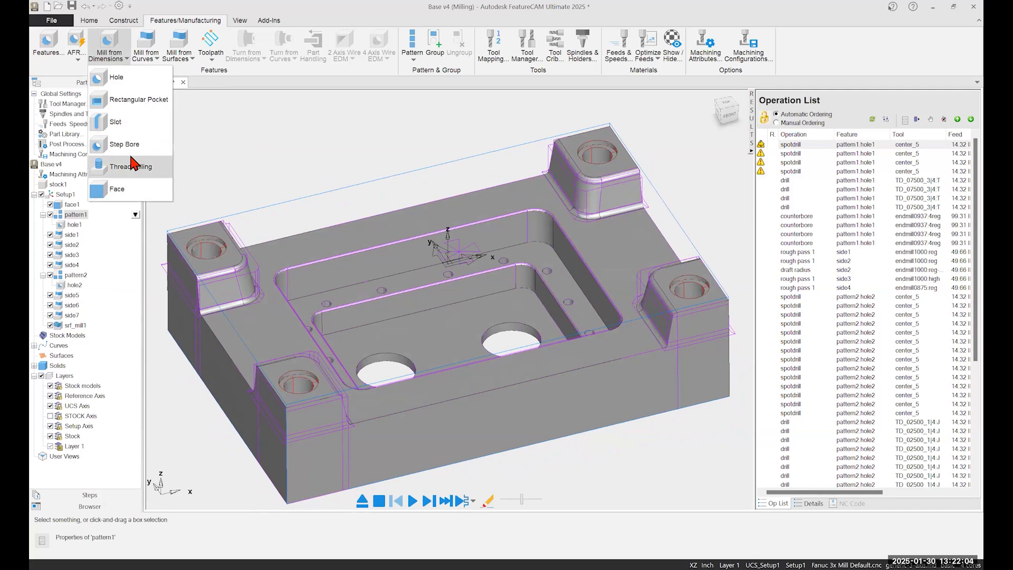
{"action": "left_click", "coordinate": [117, 84]}
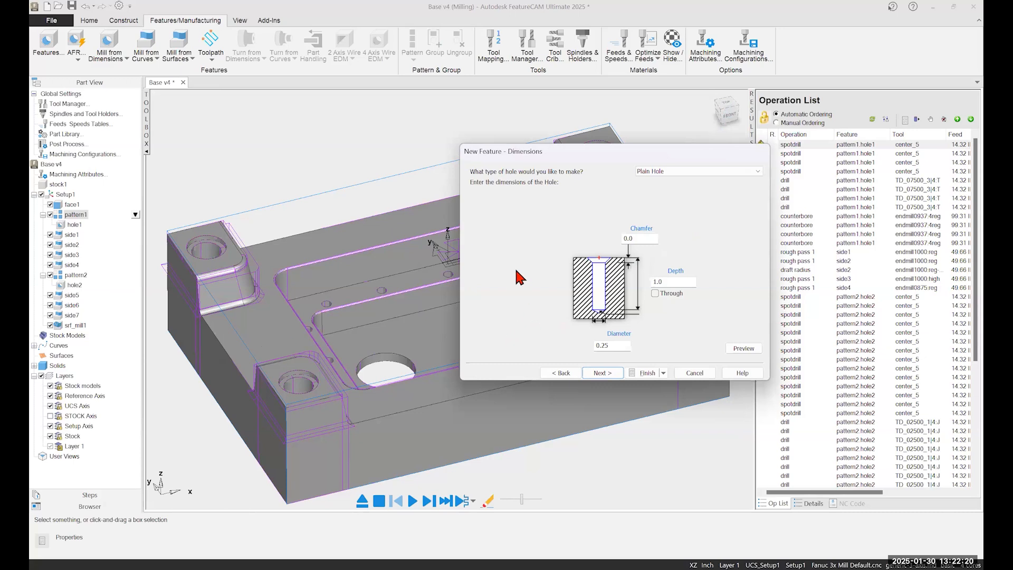
{"action": "left_click", "coordinate": [743, 174]}
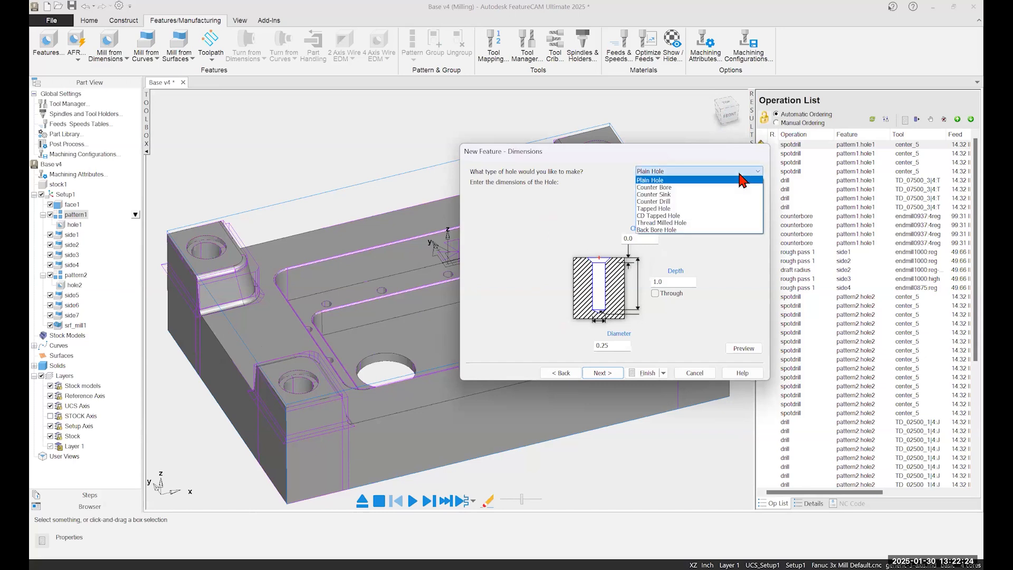
{"action": "left_click", "coordinate": [717, 215]}
{"action": "left_click", "coordinate": [731, 176]}
{"action": "left_click", "coordinate": [697, 210]}
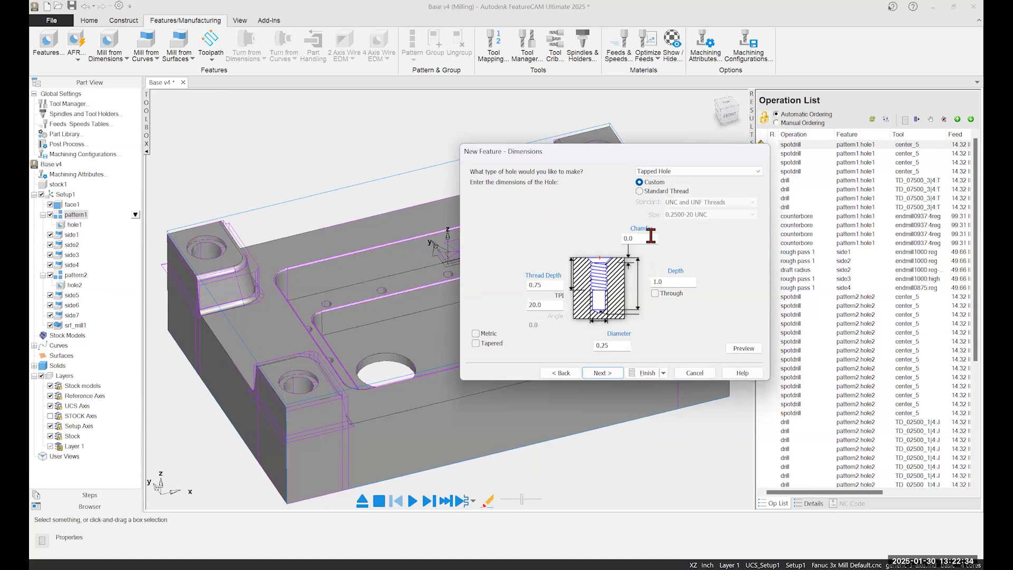
Step: Define the tapped hole by standard thread, using UNC and UNF Threads with size 0.5000-20 UNF
{"action": "left_click", "coordinate": [640, 191]}
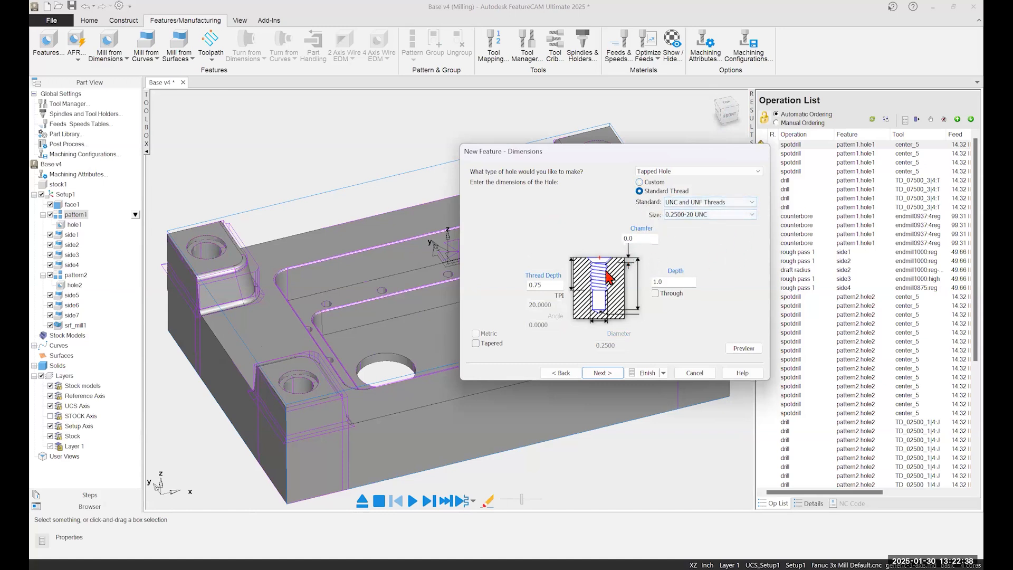
{"action": "double_click", "coordinate": [646, 238]}
{"action": "left_click", "coordinate": [746, 215]}
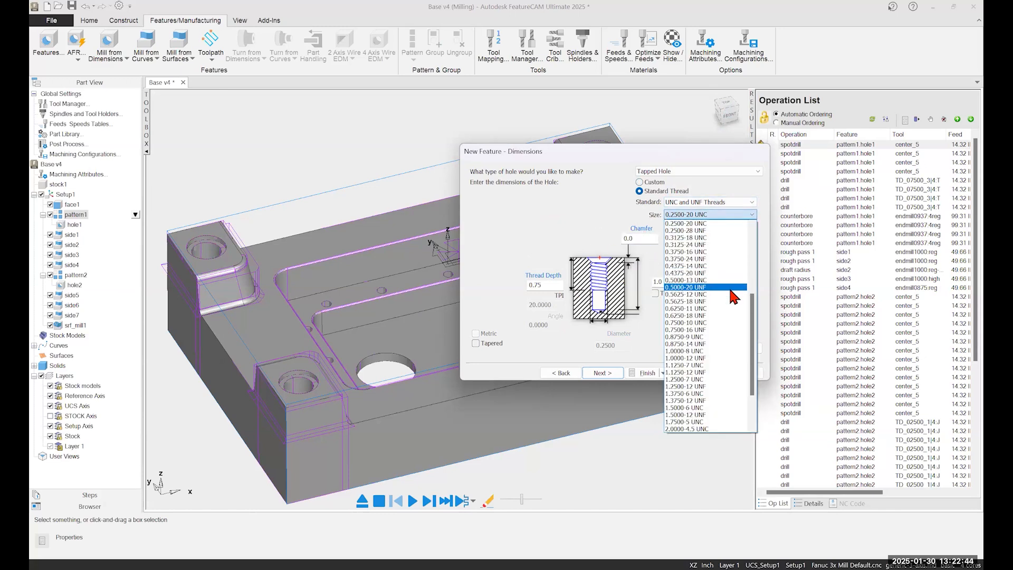
{"action": "left_click", "coordinate": [718, 288]}
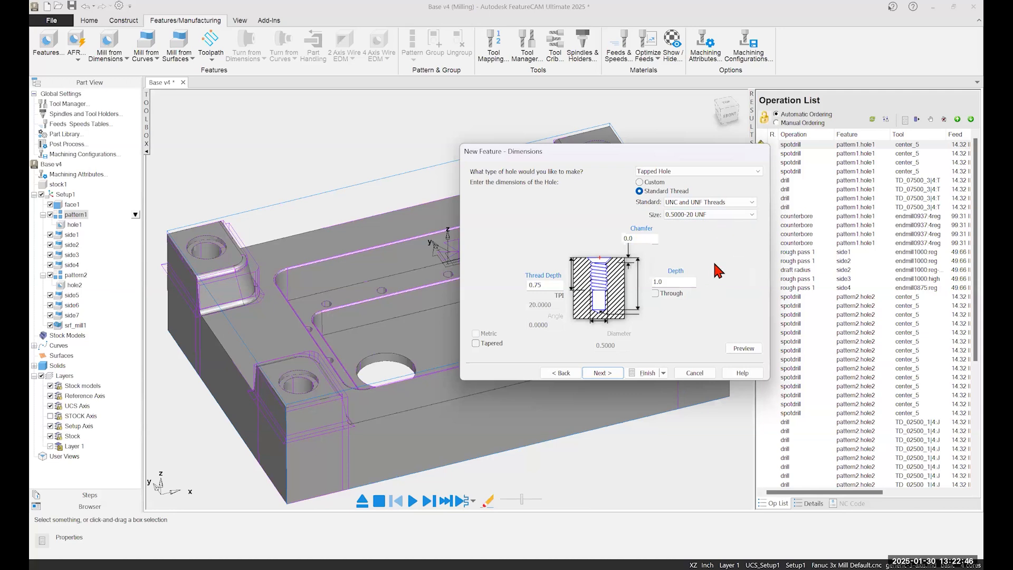
Step: Set the tapped hole's chamfer to .125
{"action": "left_click_drag", "start_coordinate": [648, 241], "coordinate": [613, 237]}
{"action": "type", "text": ".125"}
{"action": "left_click", "coordinate": [693, 281]}
Step: Set the tapped hole's chamfer to .06 and continue to the hole's location settings
{"action": "left_click_drag", "start_coordinate": [641, 239], "coordinate": [594, 257]}
{"action": "type", "text": ".06"}
{"action": "left_click", "coordinate": [670, 282]}
{"action": "left_click", "coordinate": [611, 373]}
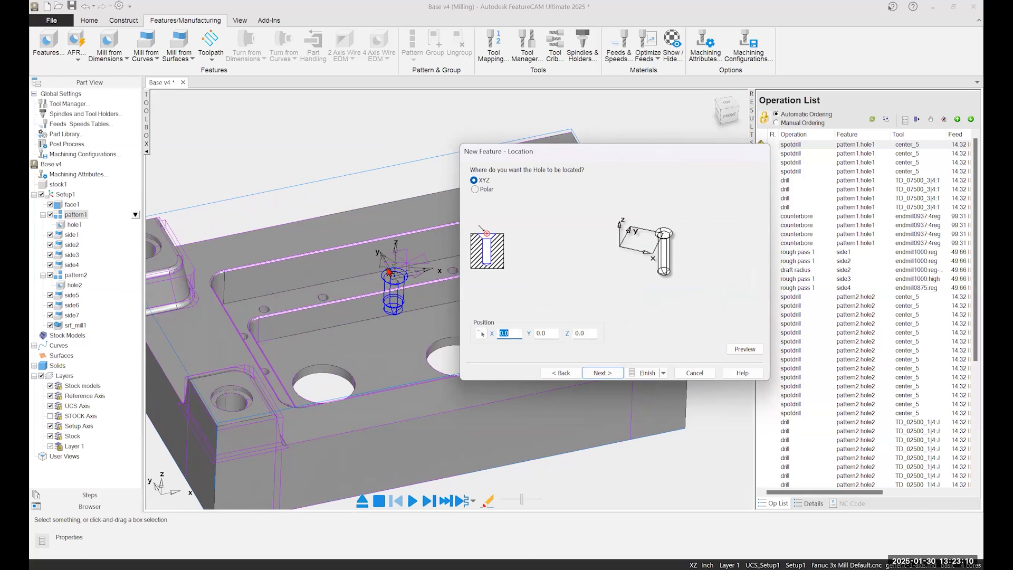
Step: Set the tapped hole's Y position to 3
{"action": "left_click", "coordinate": [544, 333]}
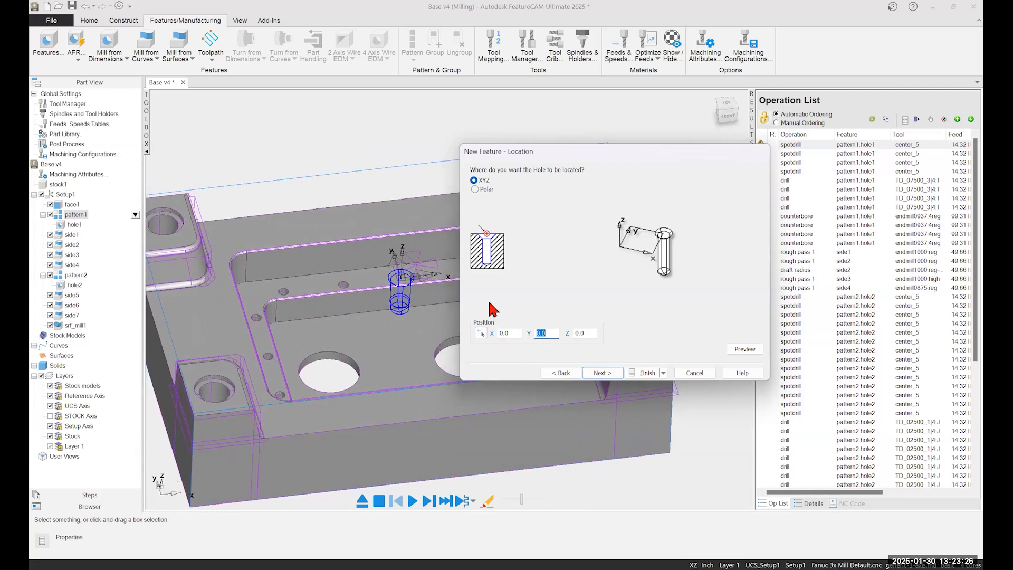
{"action": "left_click", "coordinate": [547, 333]}
{"action": "key", "text": "ctrl+a"}
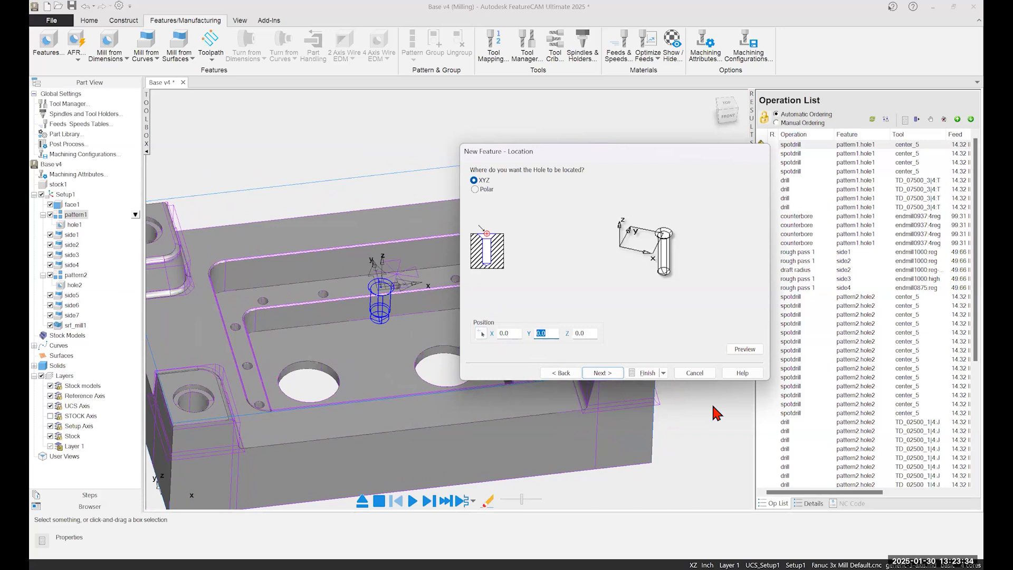
{"action": "type", "text": "3."}
{"action": "left_click", "coordinate": [589, 331]}
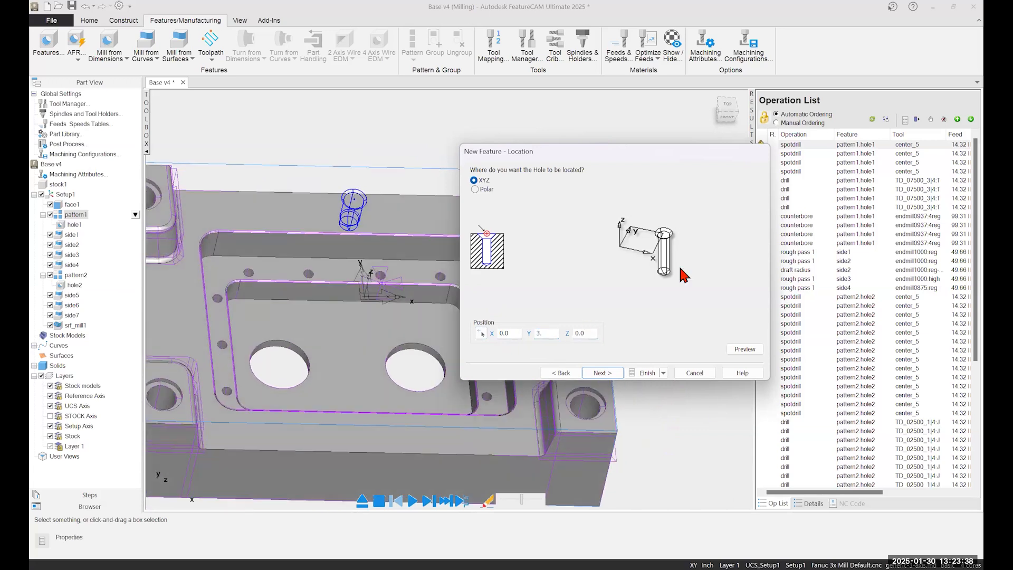
Step: View the part from the top and set the tapped hole's Y position to 3.5
{"action": "left_click", "coordinate": [725, 108]}
{"action": "scroll", "coordinate": [332, 271], "scroll_direction": "up", "scroll_amount": 3}
{"action": "scroll", "coordinate": [311, 333], "scroll_direction": "down", "scroll_amount": 5}
{"action": "middle_click_drag", "start_coordinate": [350, 267], "coordinate": [282, 269]}
{"action": "scroll", "coordinate": [389, 261], "scroll_direction": "down", "scroll_amount": 2}
{"action": "scroll", "coordinate": [403, 255], "scroll_direction": "up", "scroll_amount": 4}
{"action": "scroll", "coordinate": [457, 302], "scroll_direction": "up", "scroll_amount": 2}
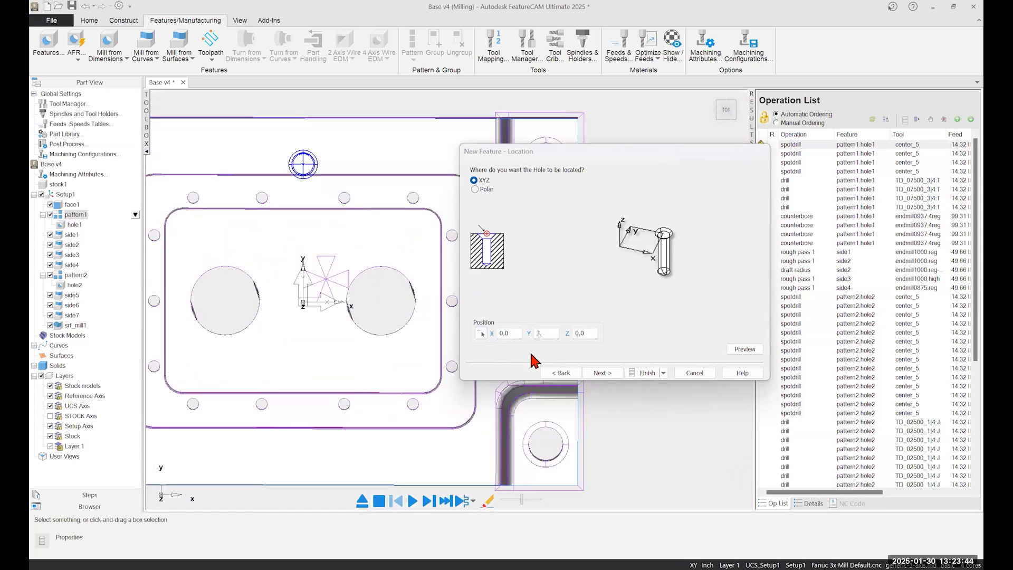
{"action": "left_click", "coordinate": [543, 333]}
{"action": "type", "text": "3.5"}
{"action": "left_click", "coordinate": [588, 333]}
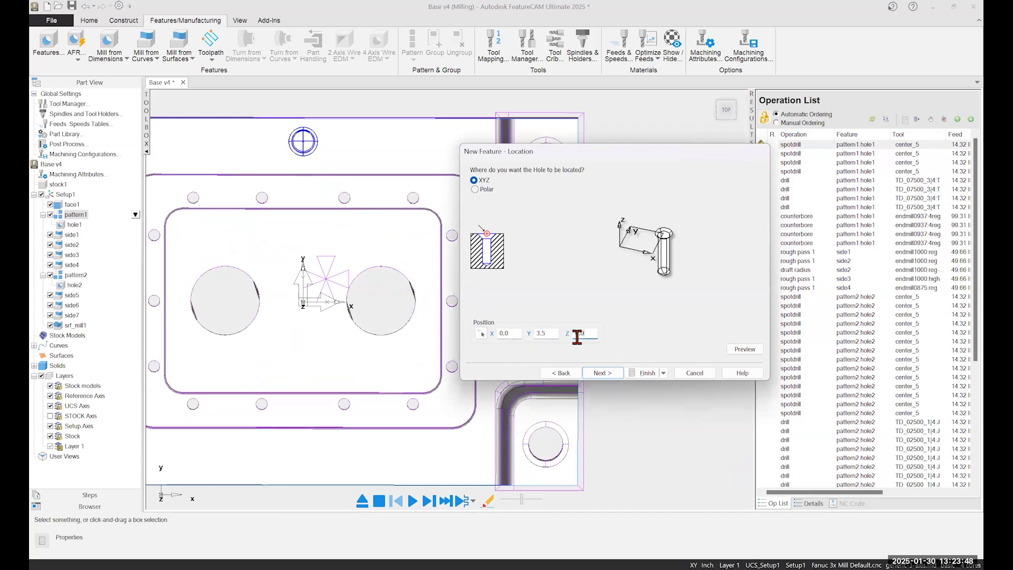
Step: Set the tapped hole's Y position to 3.375 and continue to its drilling strategies
{"action": "left_click", "coordinate": [551, 333]}
{"action": "type", "text": "3.375"}
{"action": "left_click", "coordinate": [589, 333]}
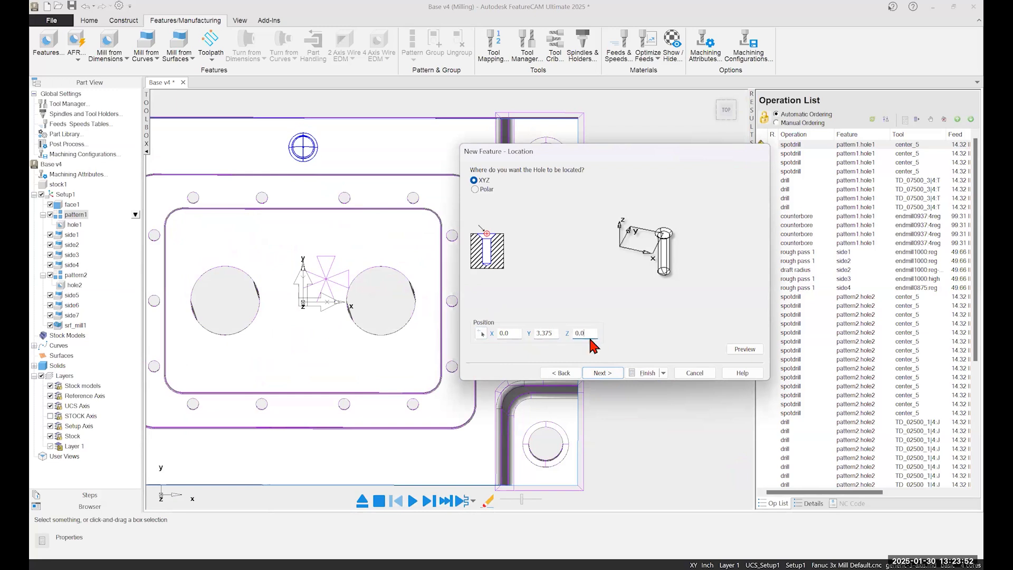
{"action": "left_click", "coordinate": [611, 372]}
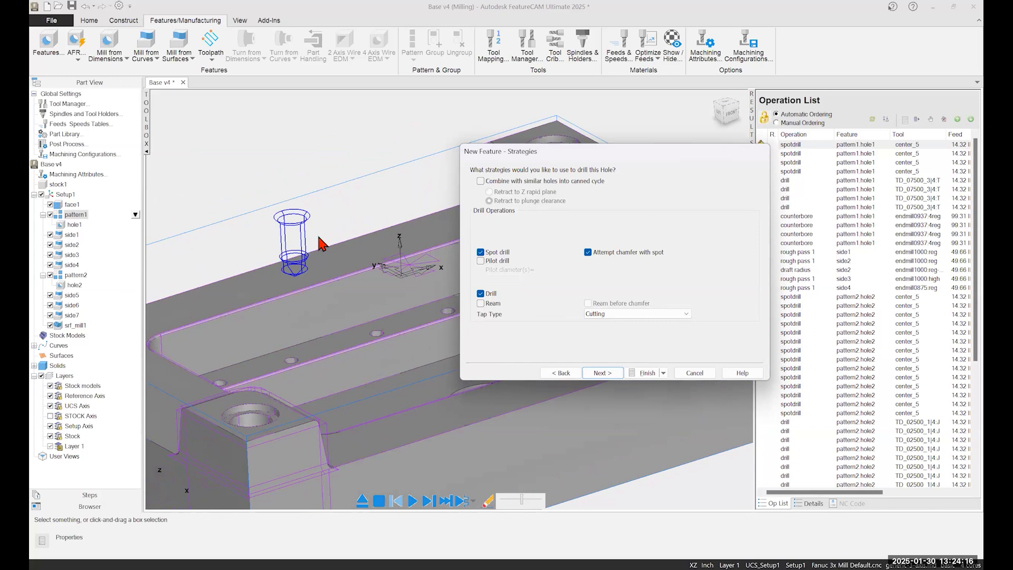
Step: Return to the tapped hole's location settings, set its Z position to -1.125, and continue to the strategies
{"action": "left_click", "coordinate": [572, 374]}
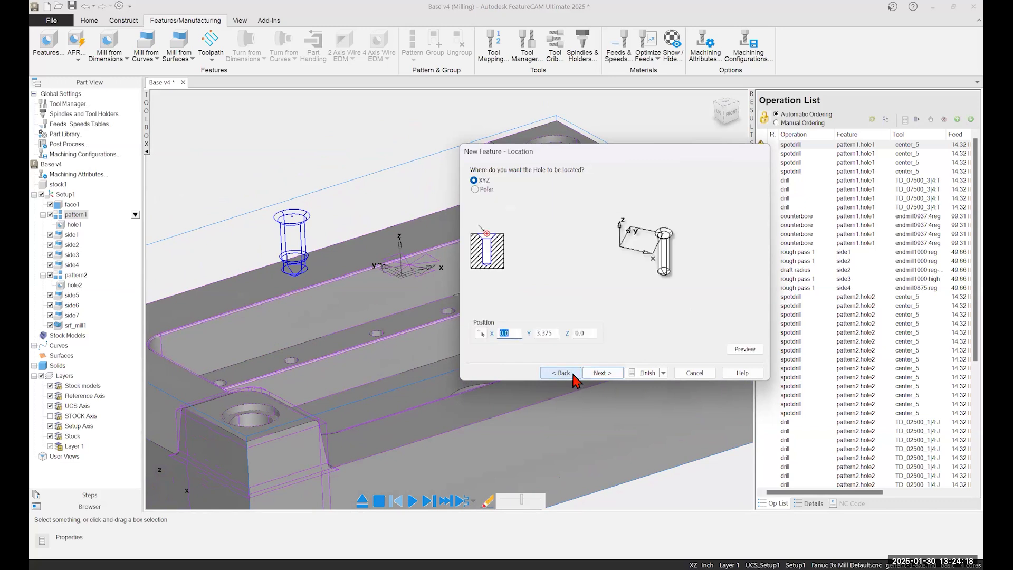
{"action": "left_click", "coordinate": [590, 333]}
{"action": "type", "text": "-1."}
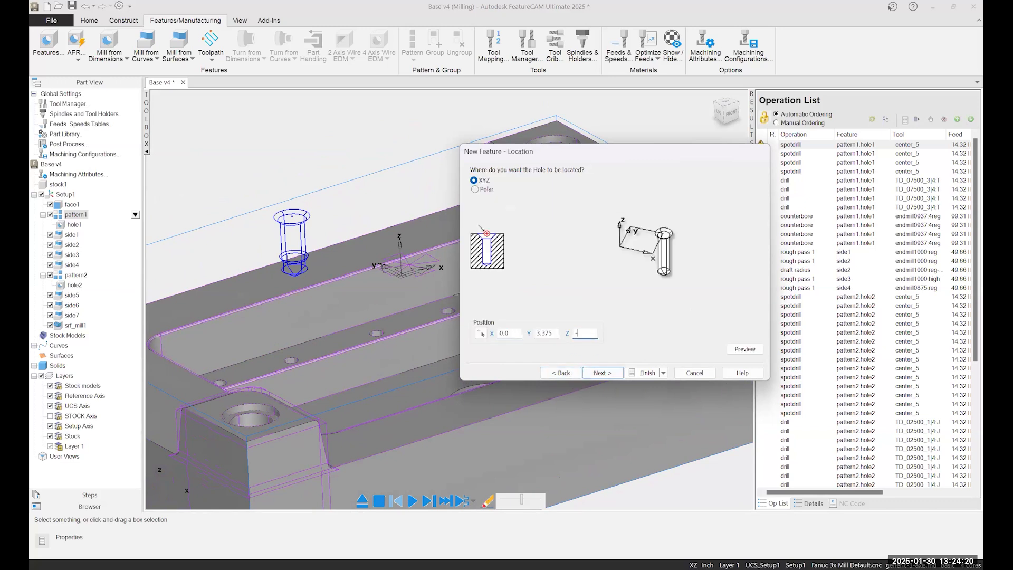
{"action": "left_click", "coordinate": [552, 333]}
{"action": "left_click", "coordinate": [588, 334]}
{"action": "type", "text": "25"}
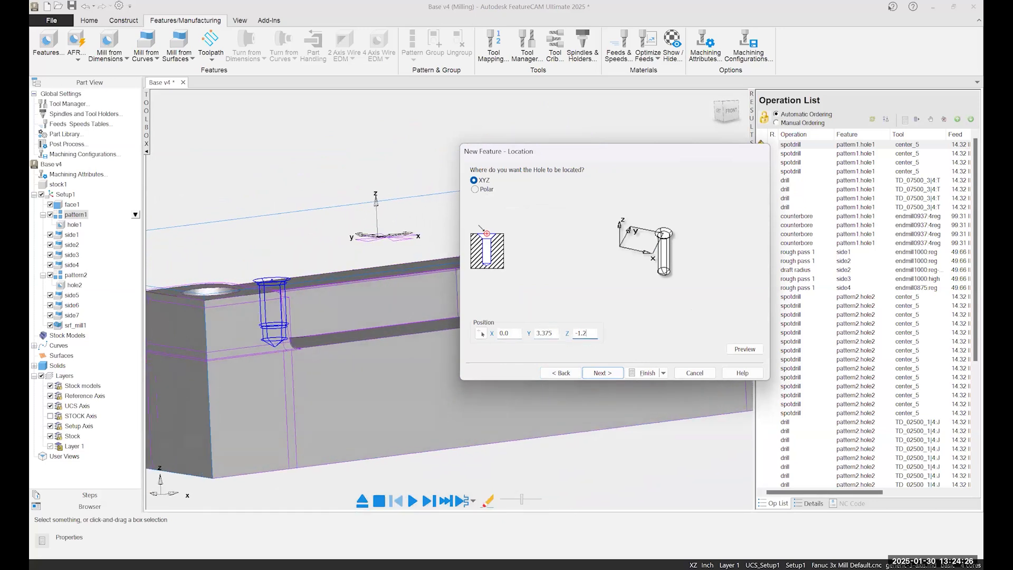
{"action": "left_click", "coordinate": [553, 332]}
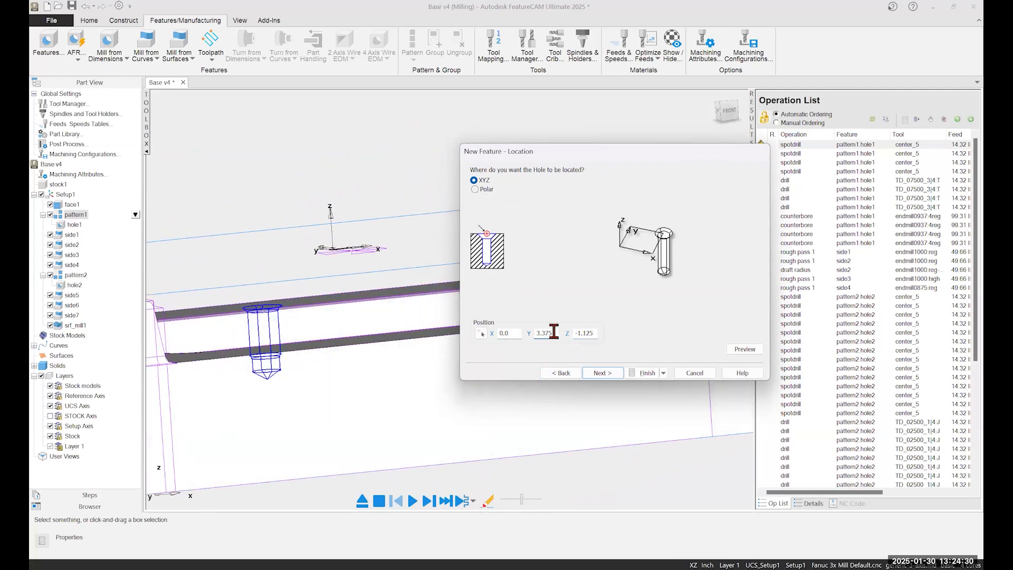
{"action": "left_click", "coordinate": [611, 370]}
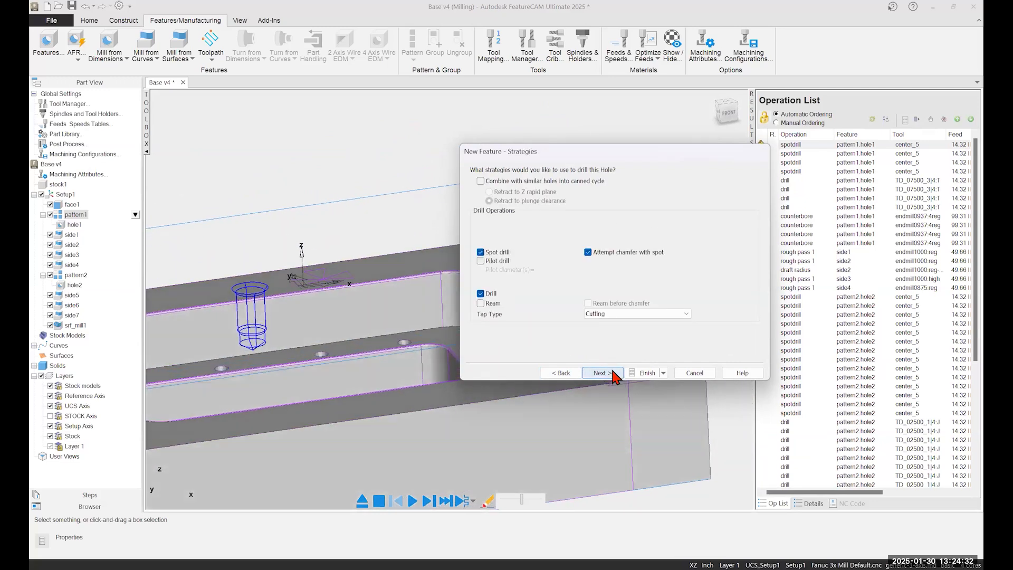
Step: Accept the default drilling strategies and the spotdrill operation's default tool, feed, speed and coolant settings
{"action": "left_click", "coordinate": [603, 373]}
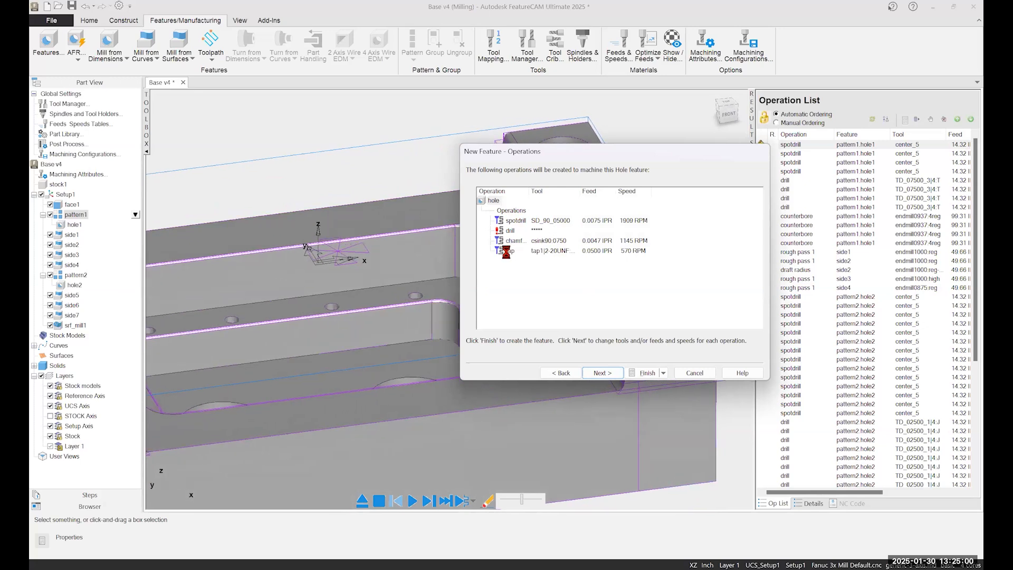
{"action": "left_click", "coordinate": [600, 373]}
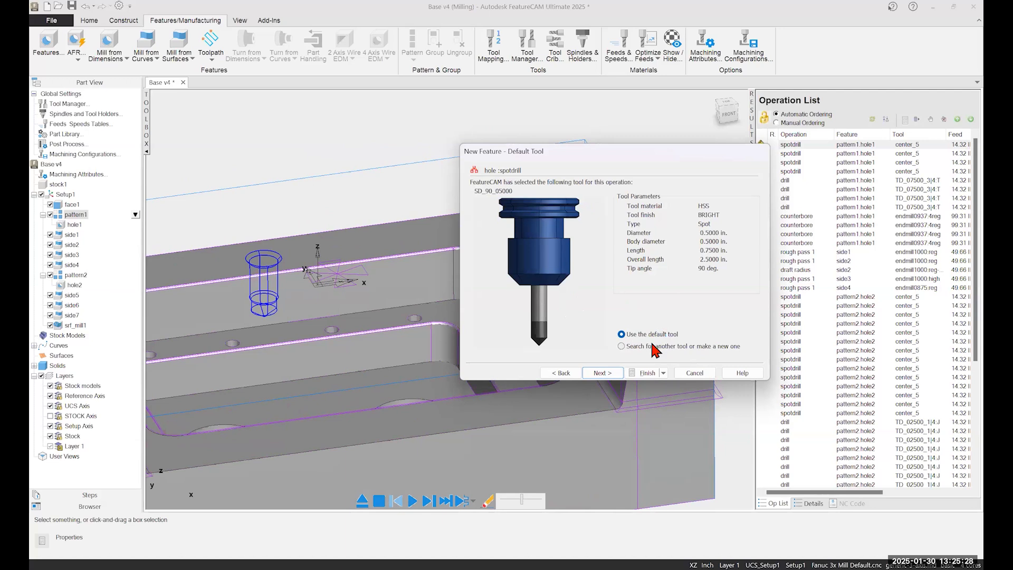
{"action": "left_click", "coordinate": [601, 373]}
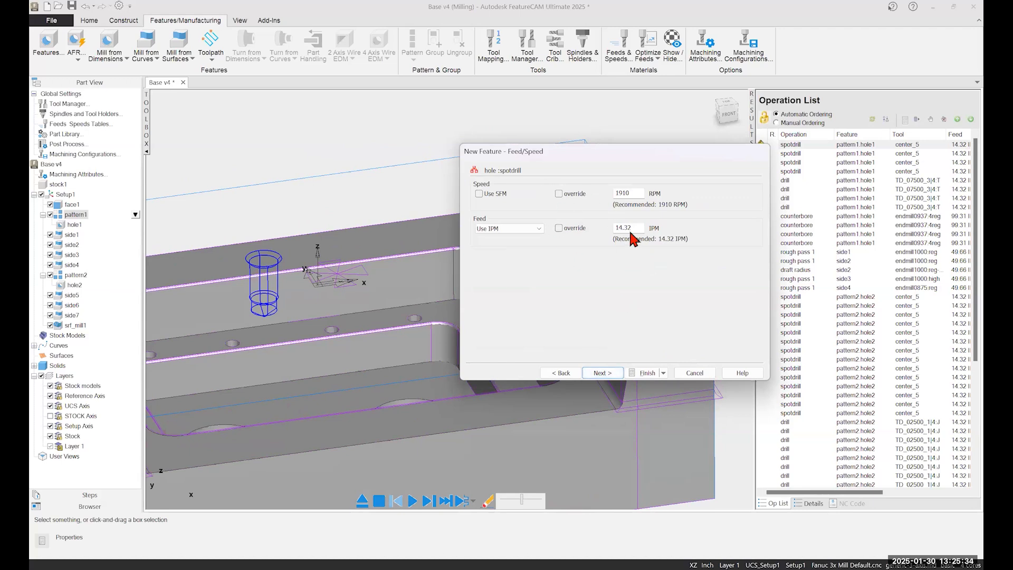
{"action": "left_click", "coordinate": [601, 374]}
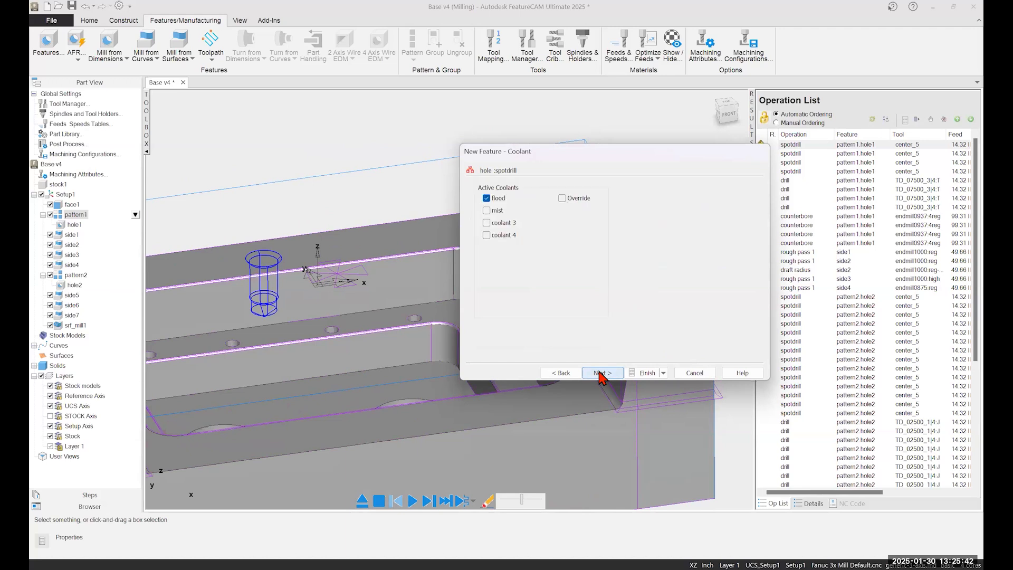
{"action": "left_click", "coordinate": [600, 375]}
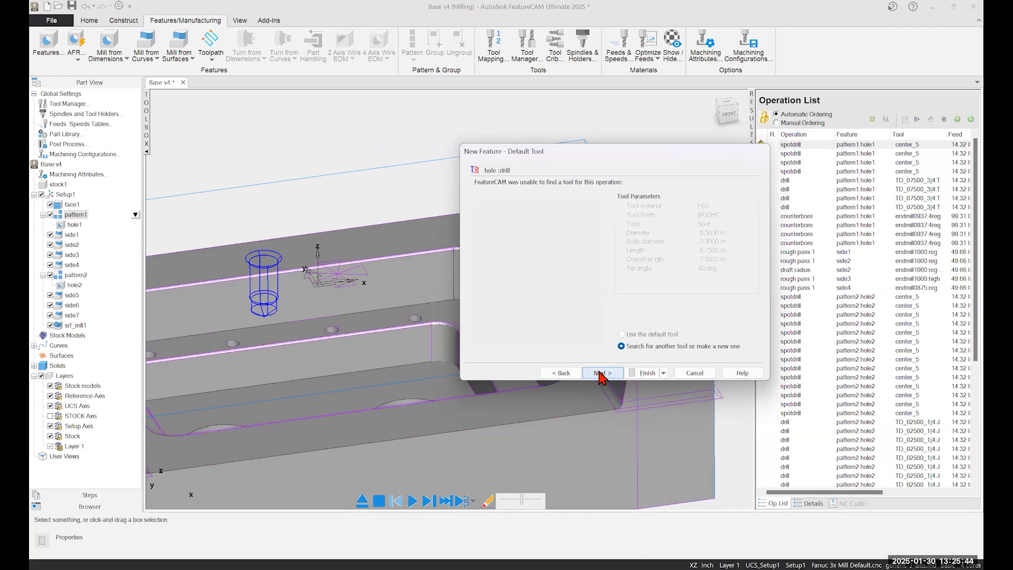
Step: Search for another tool for the drill operation in the End Mill group and highlight the 0.4375 in. end mill with 1.7500 cutting length
{"action": "left_click", "coordinate": [600, 372]}
{"action": "left_click", "coordinate": [600, 372]}
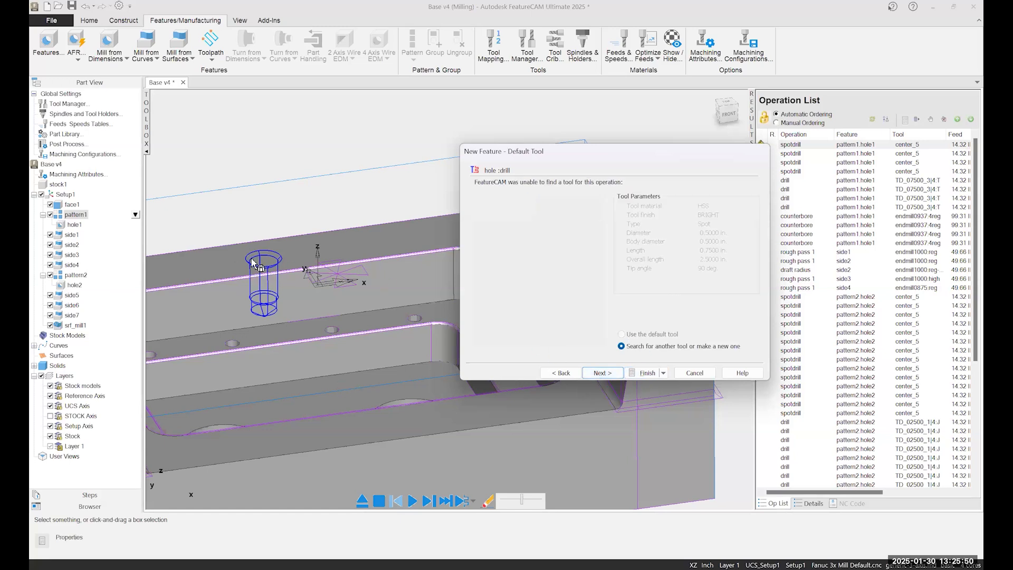
{"action": "left_click", "coordinate": [603, 372]}
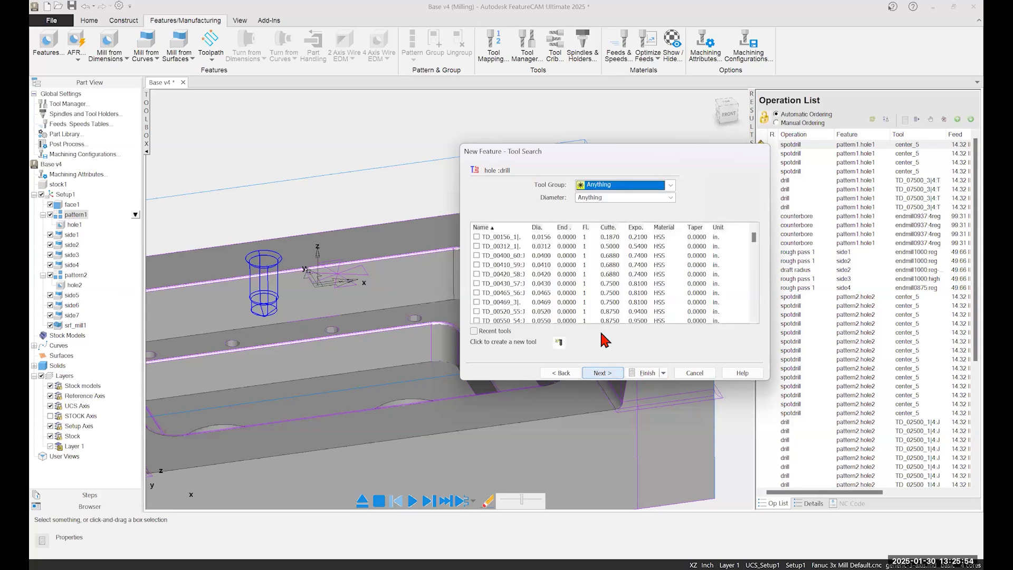
{"action": "left_click", "coordinate": [603, 373]}
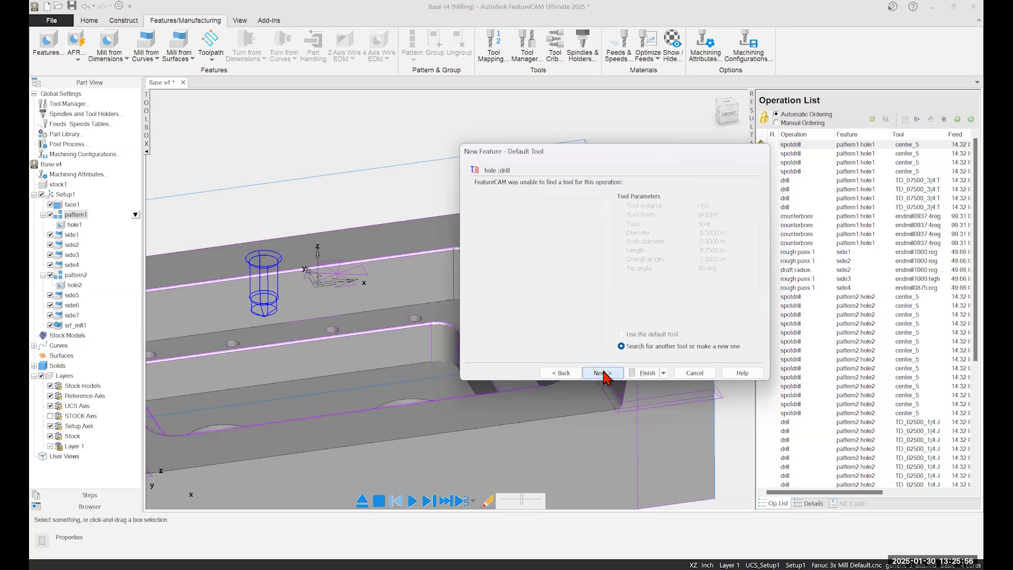
{"action": "left_click", "coordinate": [603, 373]}
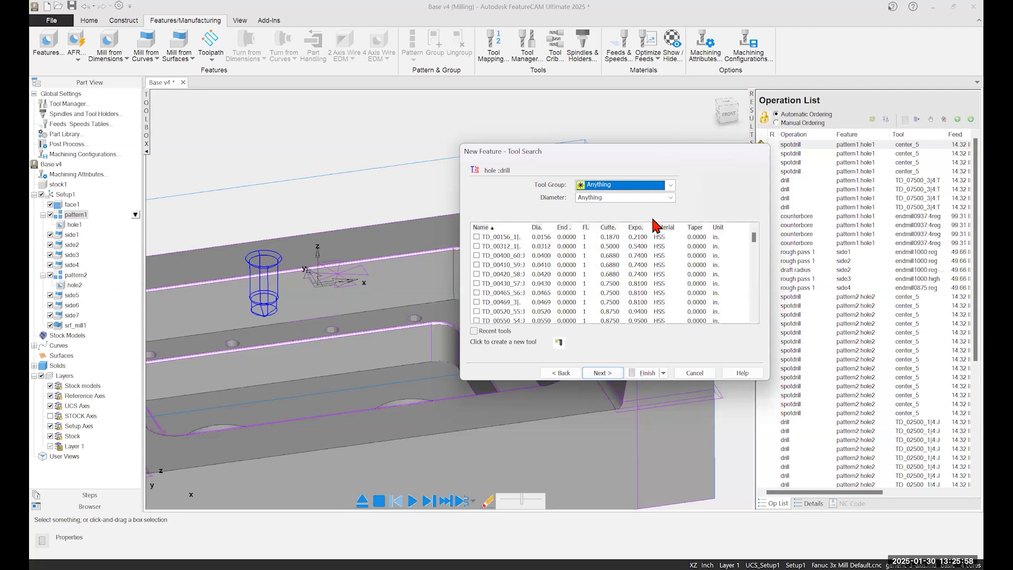
{"action": "left_click", "coordinate": [670, 184]}
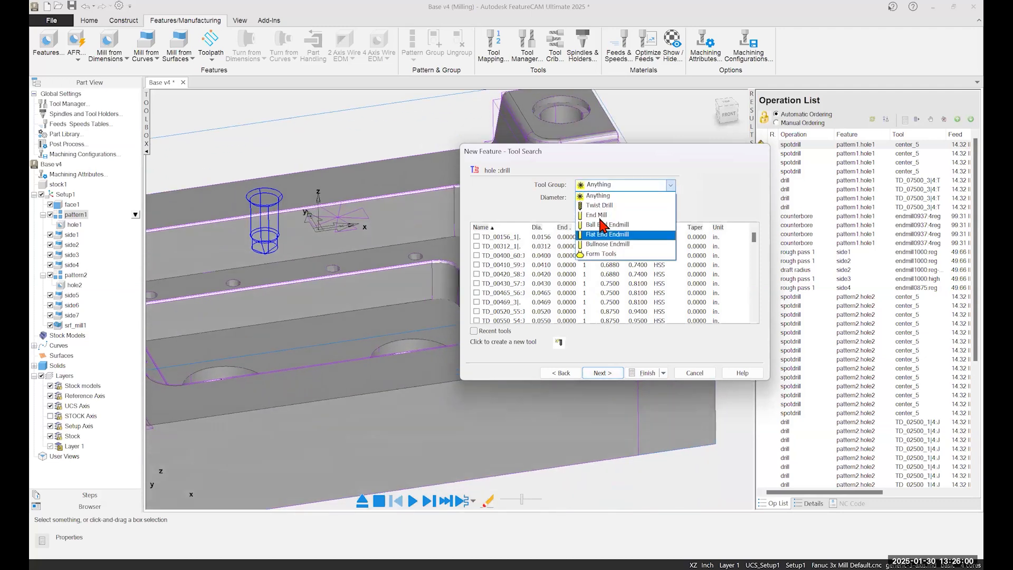
{"action": "left_click", "coordinate": [598, 215]}
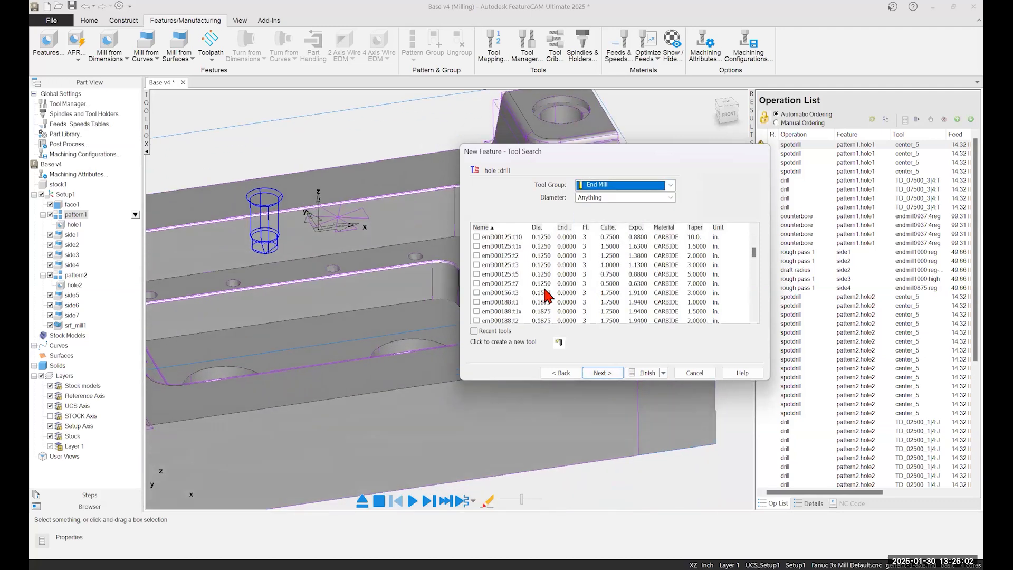
{"action": "scroll", "coordinate": [549, 292], "scroll_direction": "down", "scroll_amount": 10}
{"action": "scroll", "coordinate": [554, 295], "scroll_direction": "up", "scroll_amount": 5}
{"action": "left_click", "coordinate": [555, 302]}
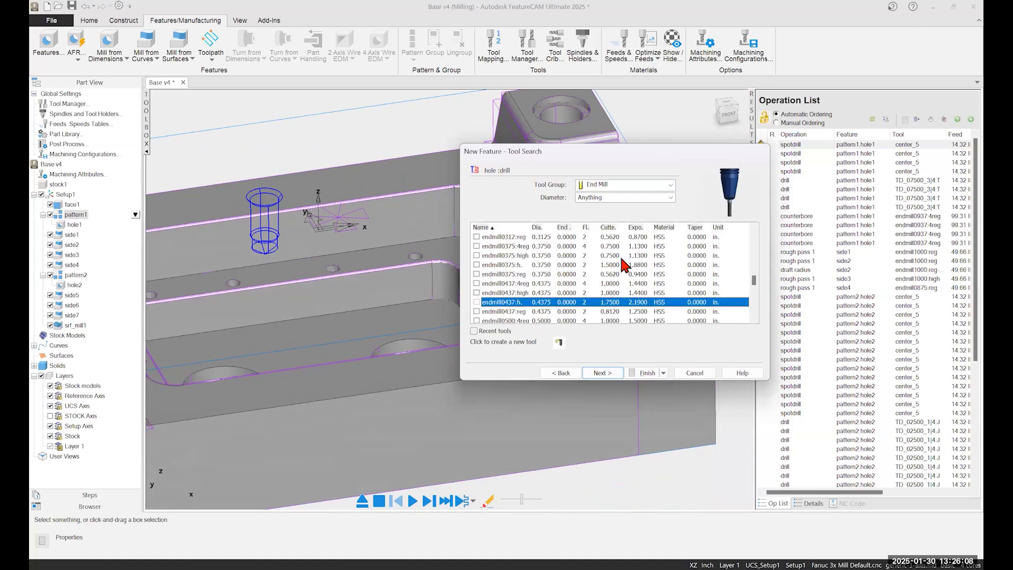
Step: Change the drill operation's tool group to Twist Drill and highlight the 0.4531 in. twist drill
{"action": "left_click", "coordinate": [654, 187]}
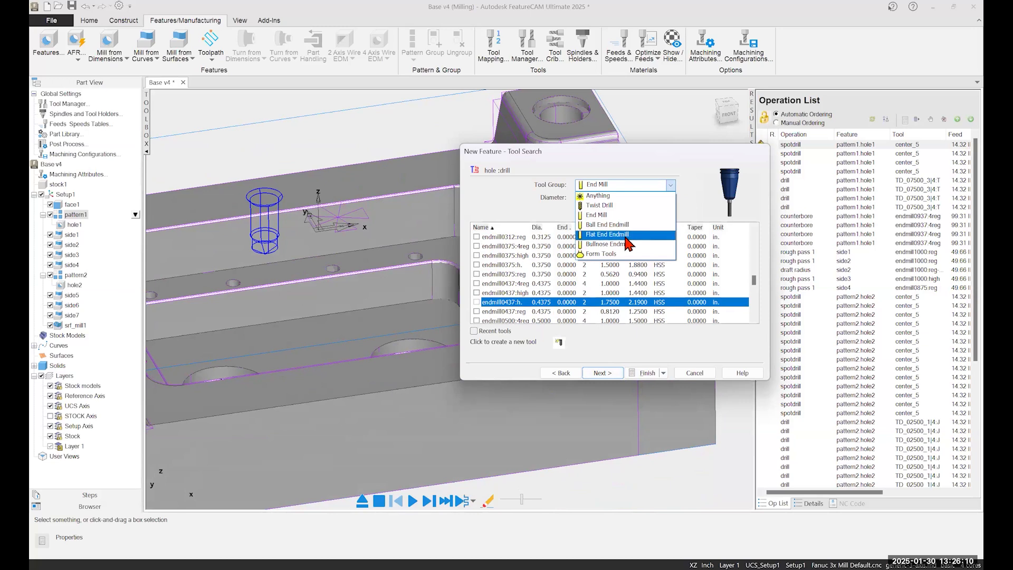
{"action": "left_click", "coordinate": [612, 205]}
{"action": "scroll", "coordinate": [547, 294], "scroll_direction": "down", "scroll_amount": 2}
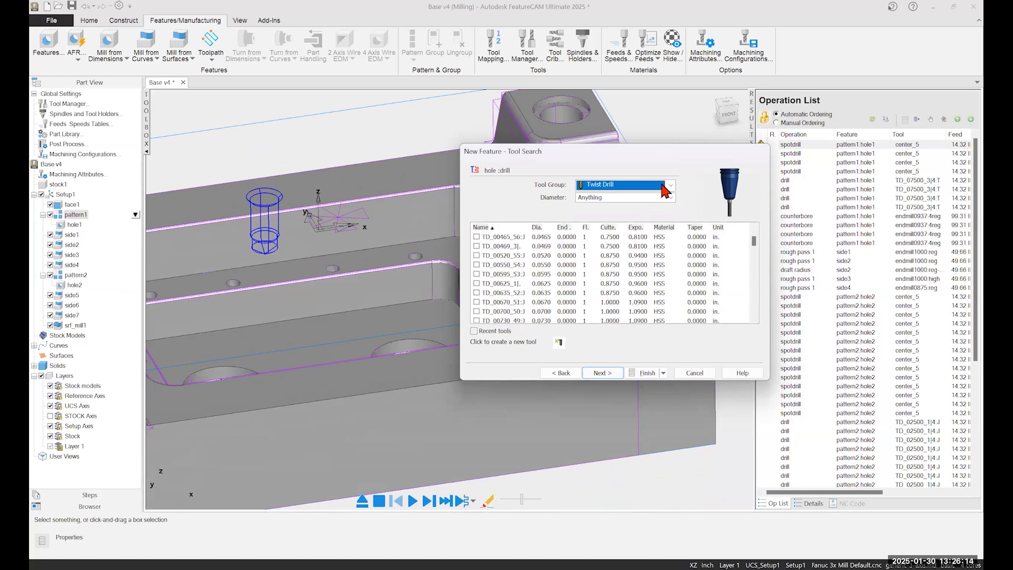
{"action": "scroll", "coordinate": [564, 285], "scroll_direction": "down", "scroll_amount": 15}
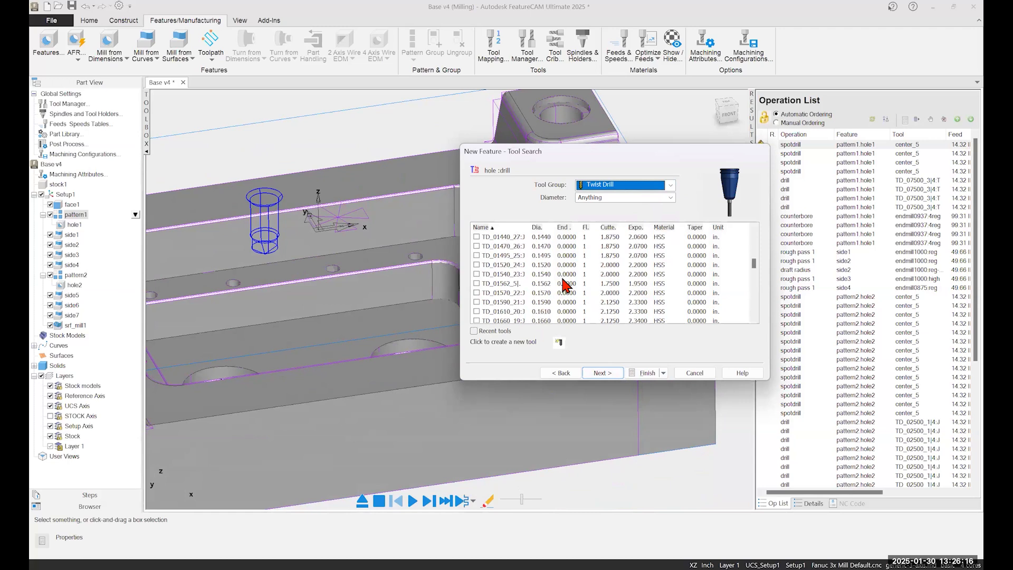
{"action": "scroll", "coordinate": [564, 284], "scroll_direction": "down", "scroll_amount": 8}
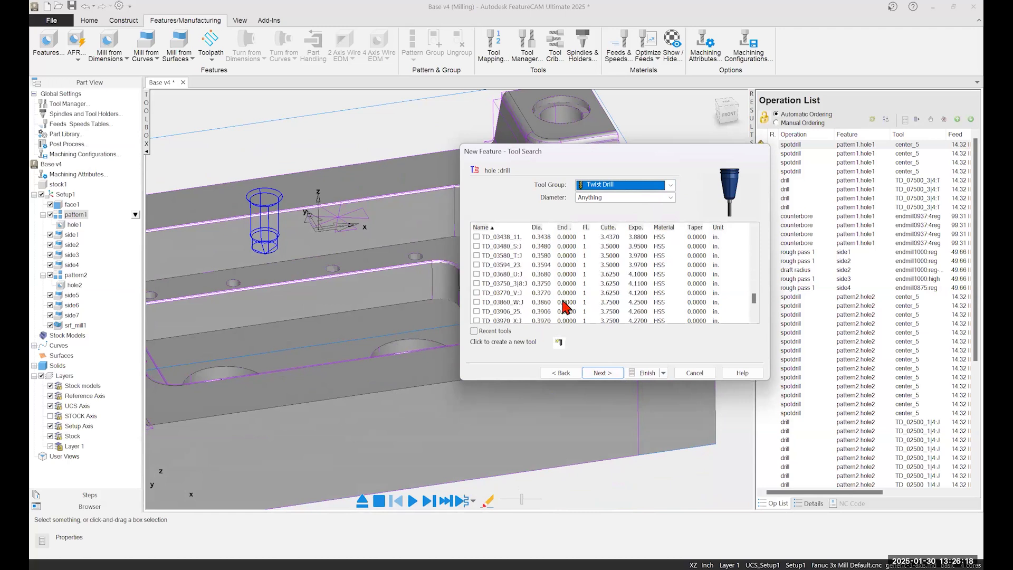
{"action": "left_click", "coordinate": [551, 275]}
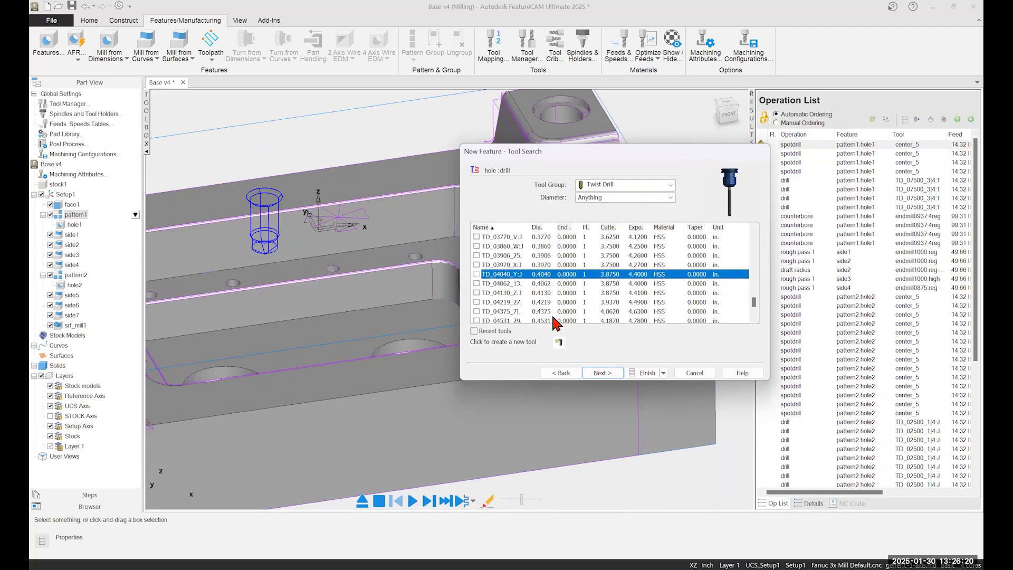
{"action": "left_click", "coordinate": [555, 312]}
{"action": "scroll", "coordinate": [596, 311], "scroll_direction": "down", "scroll_amount": 3}
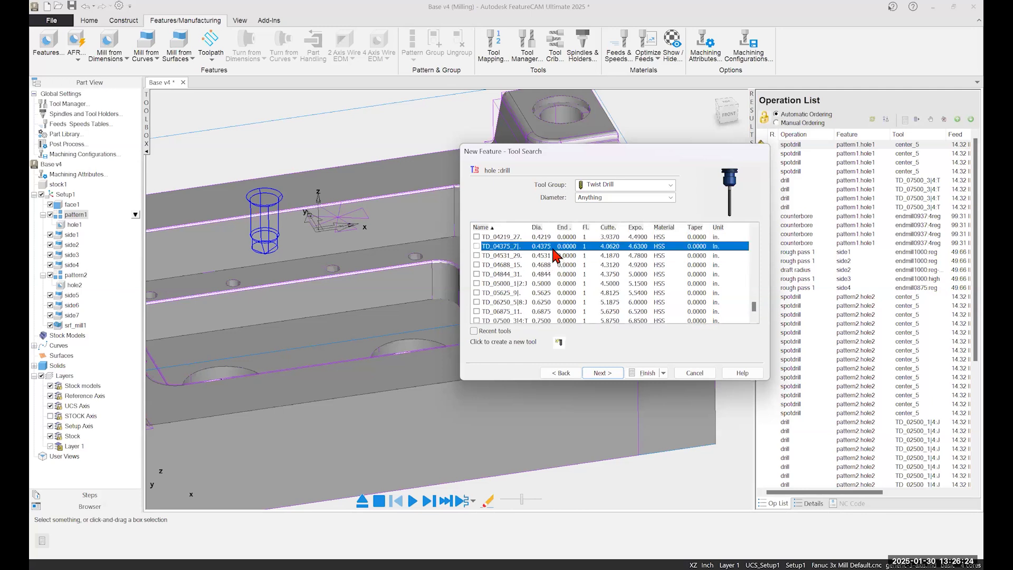
{"action": "left_click", "coordinate": [551, 257]}
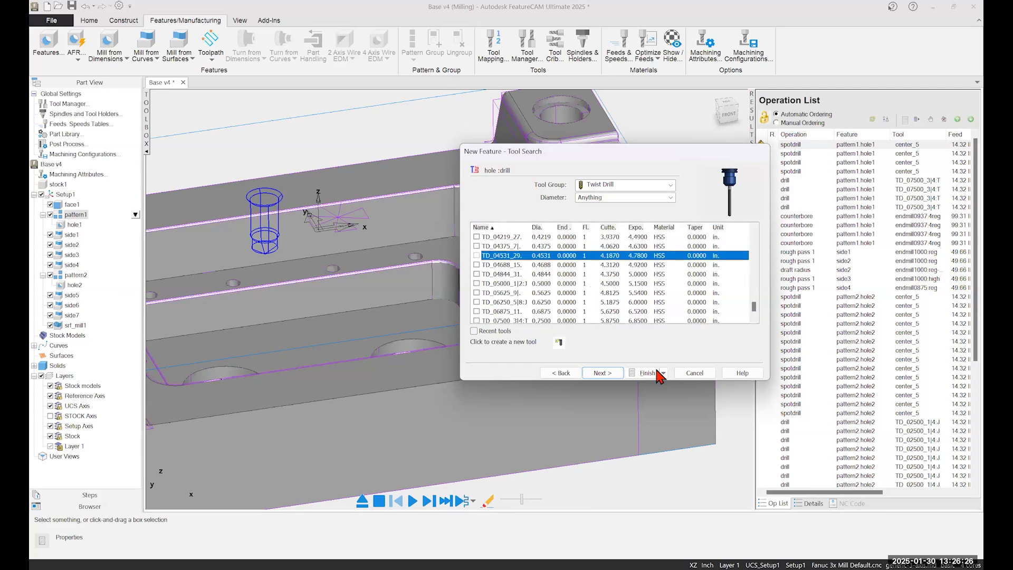
Step: Leave the drill operation's tool search and finish creating the tapped hole feature
{"action": "left_click", "coordinate": [600, 373]}
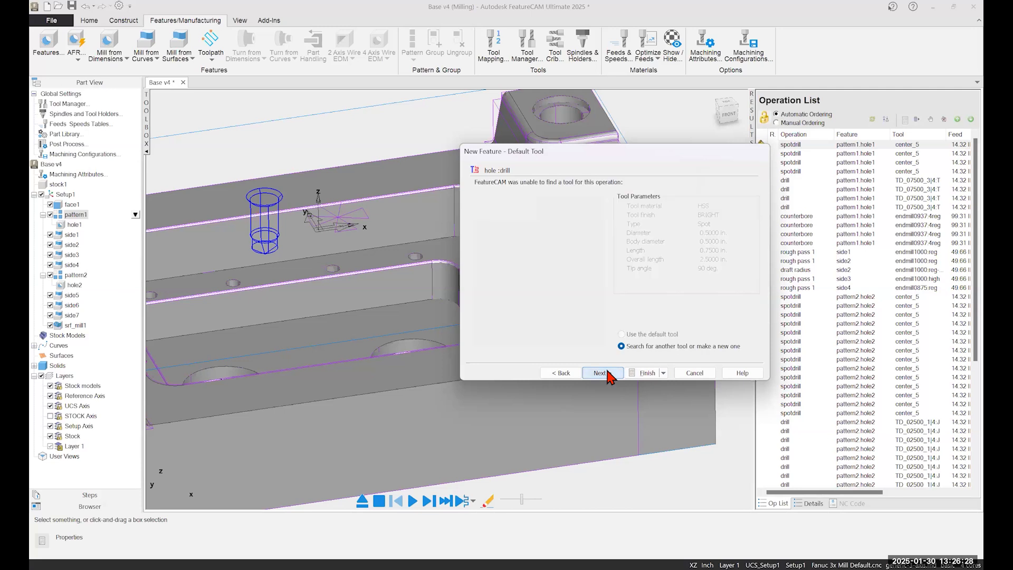
{"action": "left_click", "coordinate": [601, 373]}
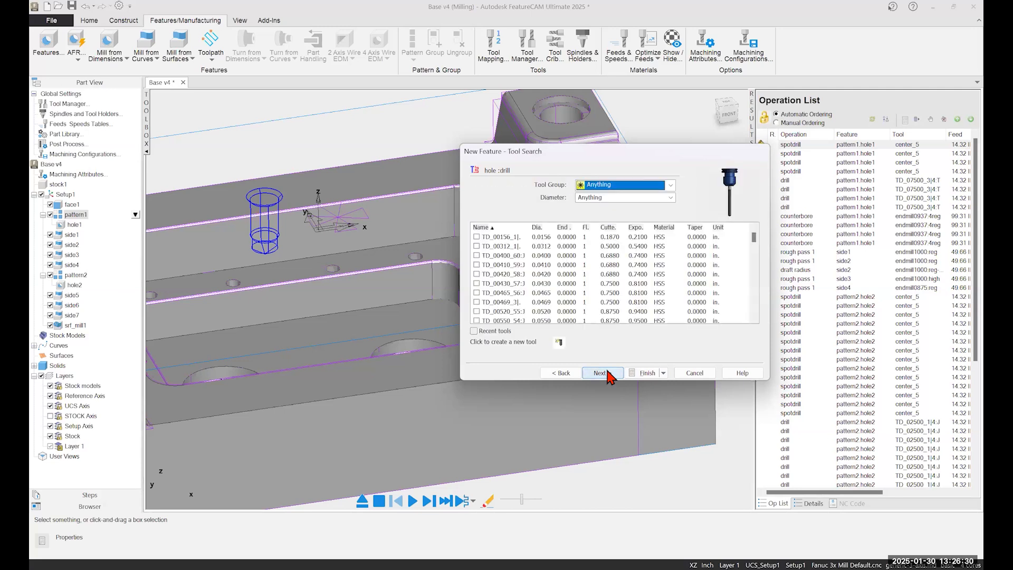
{"action": "left_click", "coordinate": [602, 373]}
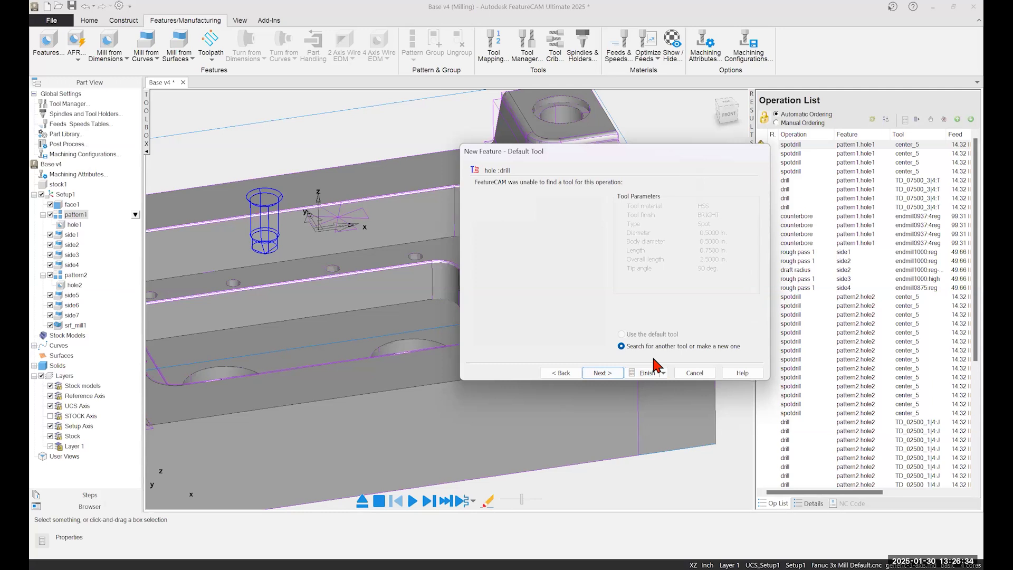
{"action": "left_click", "coordinate": [647, 372]}
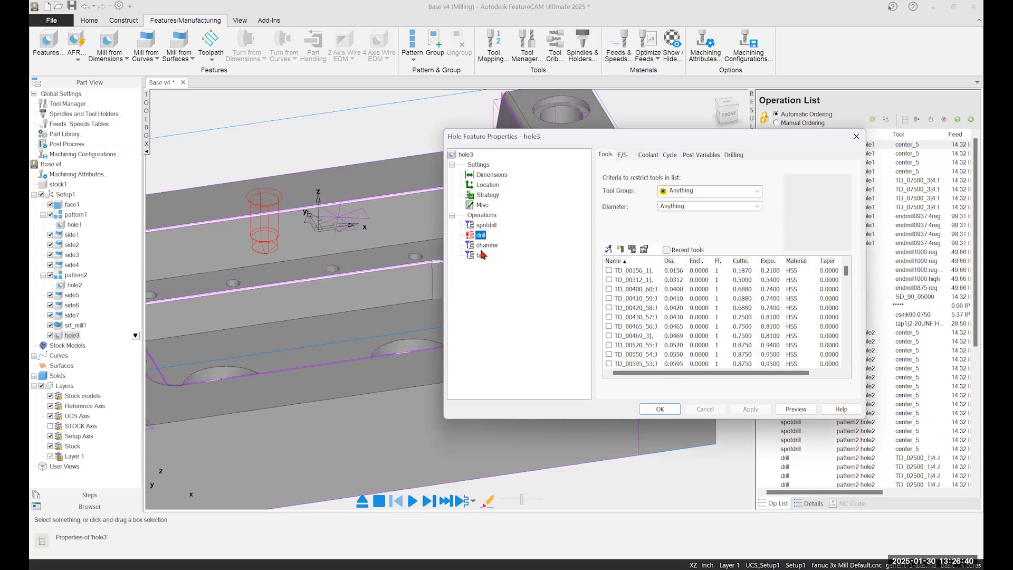
Step: Assign the 0.4531 in. twist drill with 4.1870 cutting length to hole3's drill operation and apply the change
{"action": "scroll", "coordinate": [643, 328], "scroll_direction": "down", "scroll_amount": 5}
{"action": "scroll", "coordinate": [642, 328], "scroll_direction": "down", "scroll_amount": 10}
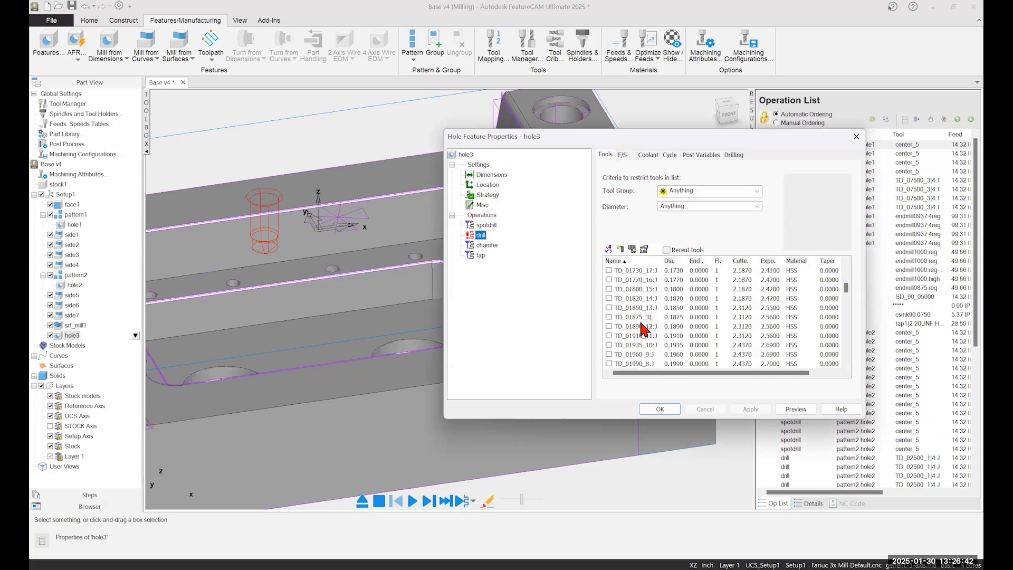
{"action": "scroll", "coordinate": [642, 328], "scroll_direction": "down", "scroll_amount": 5}
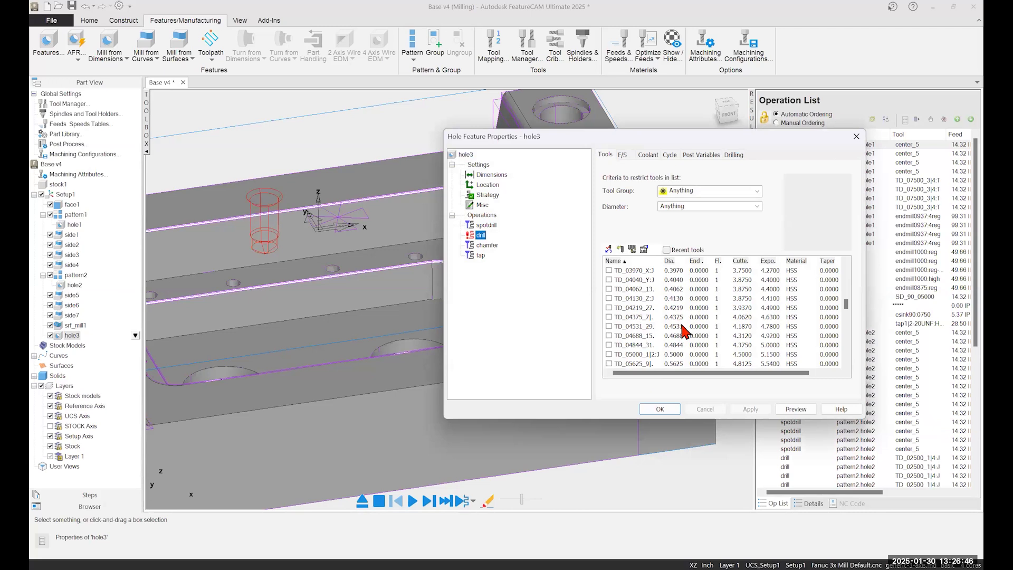
{"action": "left_click", "coordinate": [625, 327]}
{"action": "left_click", "coordinate": [609, 327]}
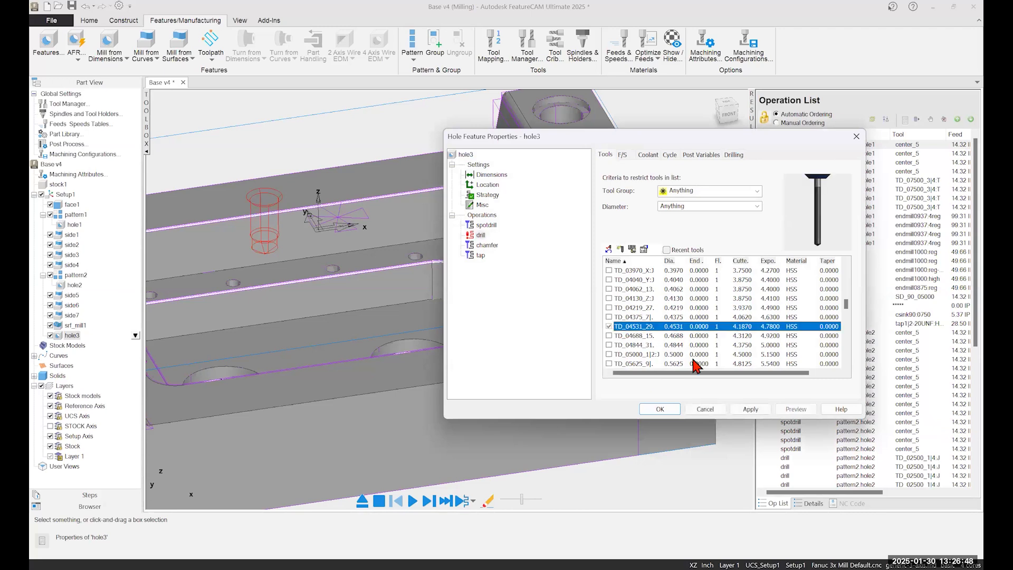
{"action": "left_click", "coordinate": [658, 409]}
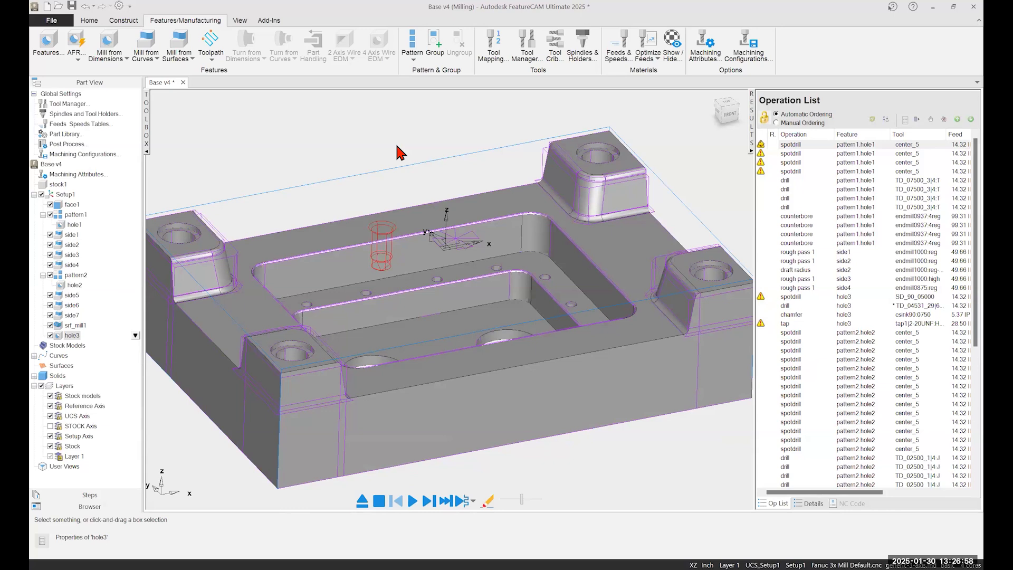
Step: Examine the tapped hole's placement on the part, its entries in the operation list, and the feature types available from curves
{"action": "middle_click_drag", "start_coordinate": [401, 153], "coordinate": [396, 252]}
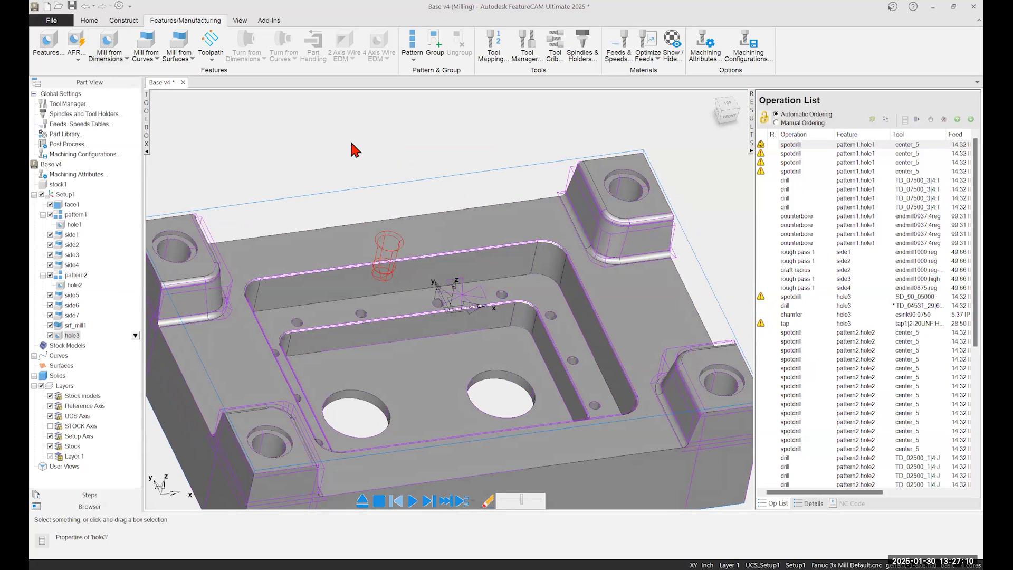
{"action": "left_click", "coordinate": [399, 222]}
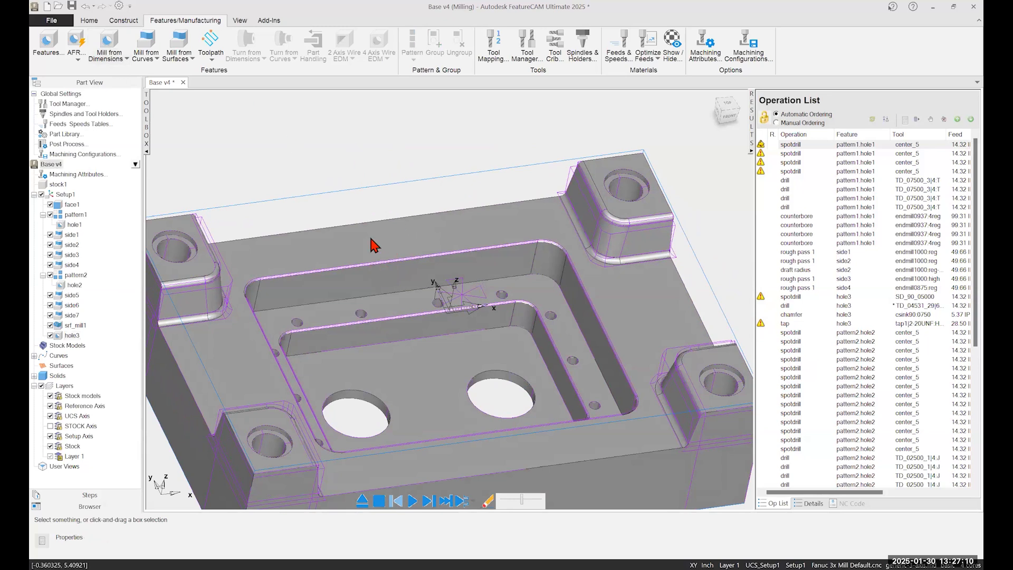
{"action": "left_click", "coordinate": [91, 336]}
{"action": "left_click_drag", "start_coordinate": [138, 338], "coordinate": [780, 212]}
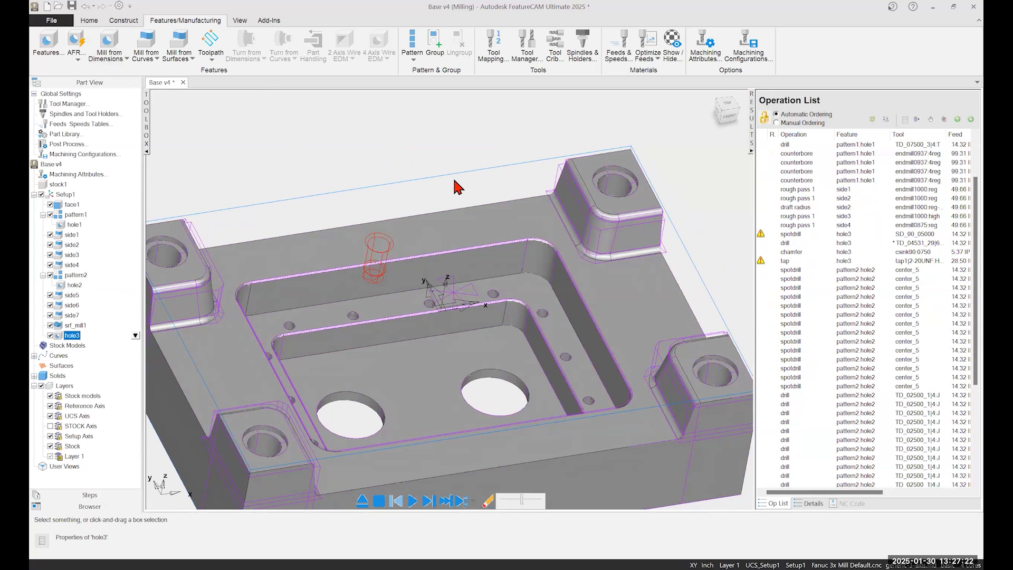
{"action": "scroll", "coordinate": [457, 186], "scroll_direction": "up", "scroll_amount": 1}
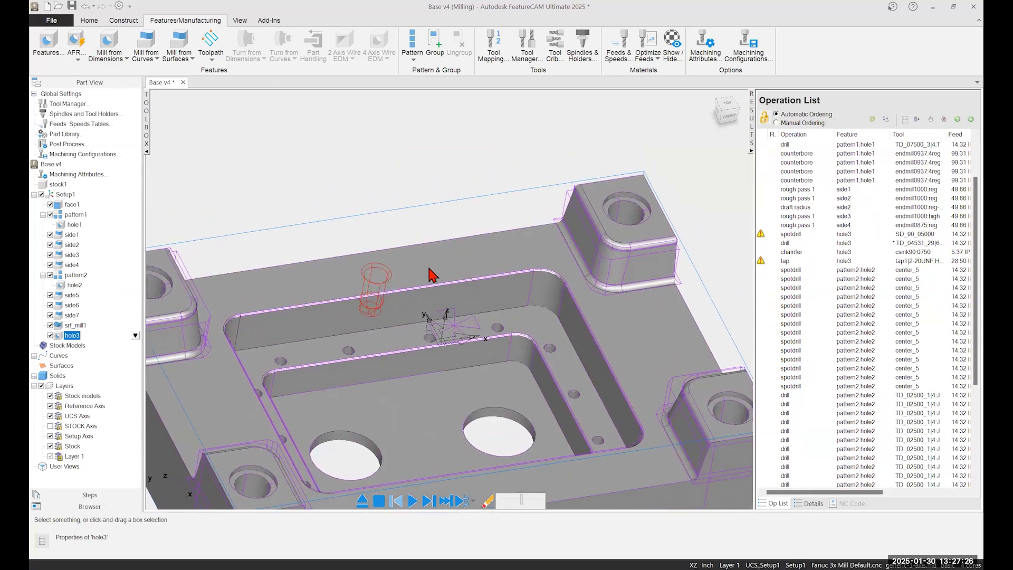
{"action": "middle_click_drag", "start_coordinate": [427, 269], "coordinate": [426, 269]}
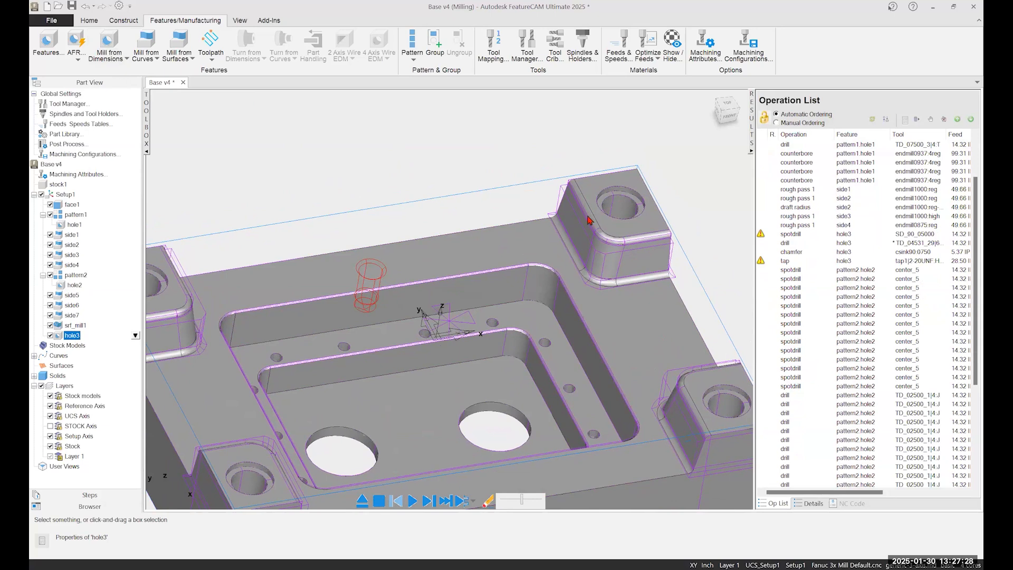
{"action": "middle_click_drag", "start_coordinate": [590, 196], "coordinate": [594, 159]}
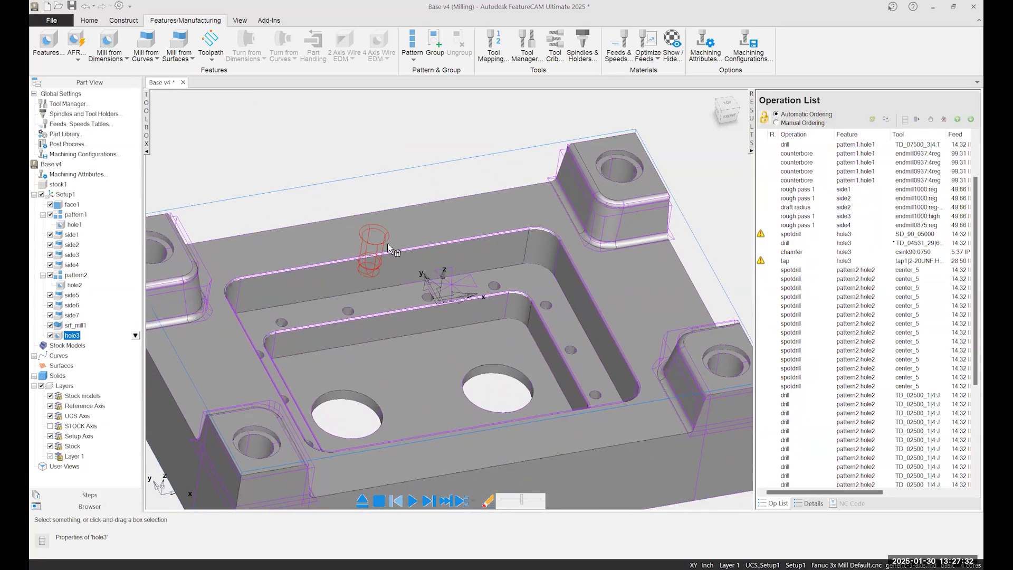
{"action": "left_click", "coordinate": [376, 149]}
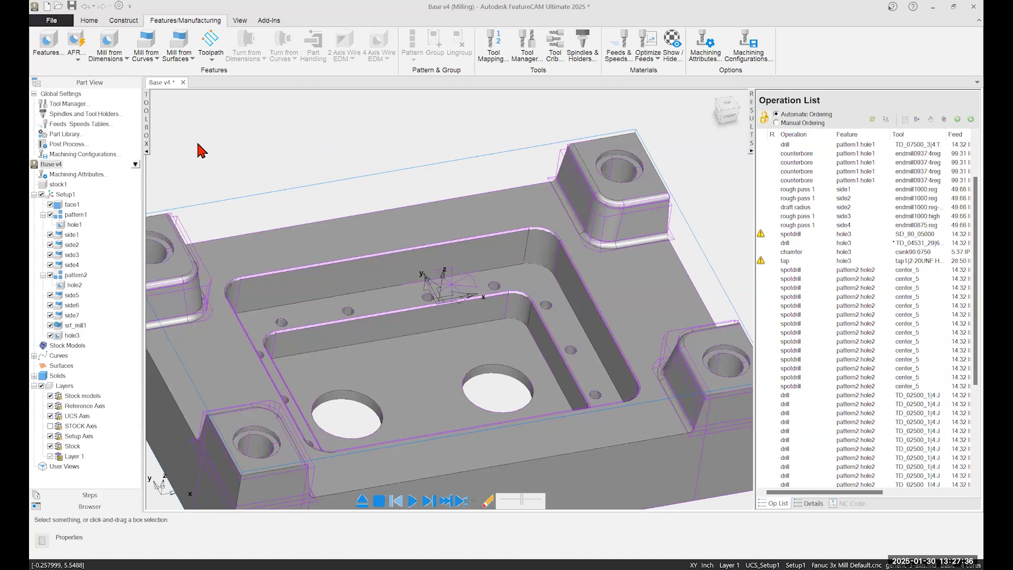
{"action": "left_click", "coordinate": [156, 58]}
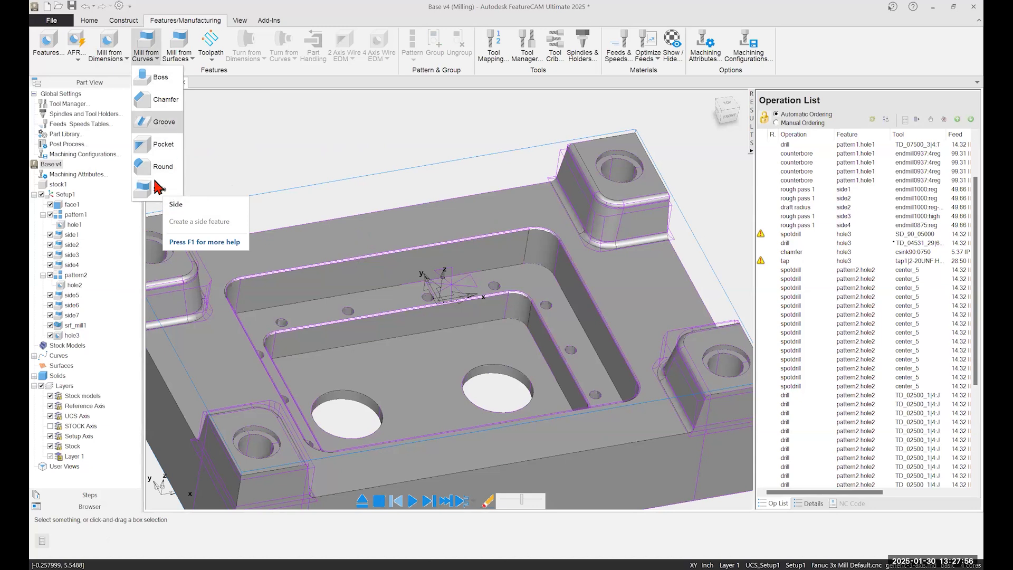
{"action": "left_click", "coordinate": [265, 148]}
Step: Create a Surface Edges curve from the three connected edges around the foot of the back corner boss
{"action": "left_click", "coordinate": [126, 23]}
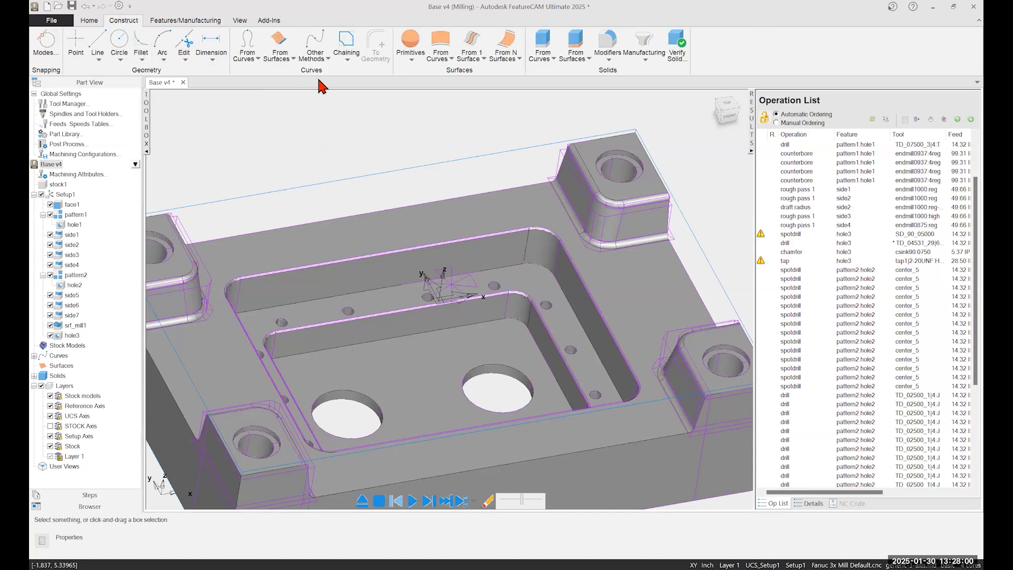
{"action": "left_click", "coordinate": [280, 42]}
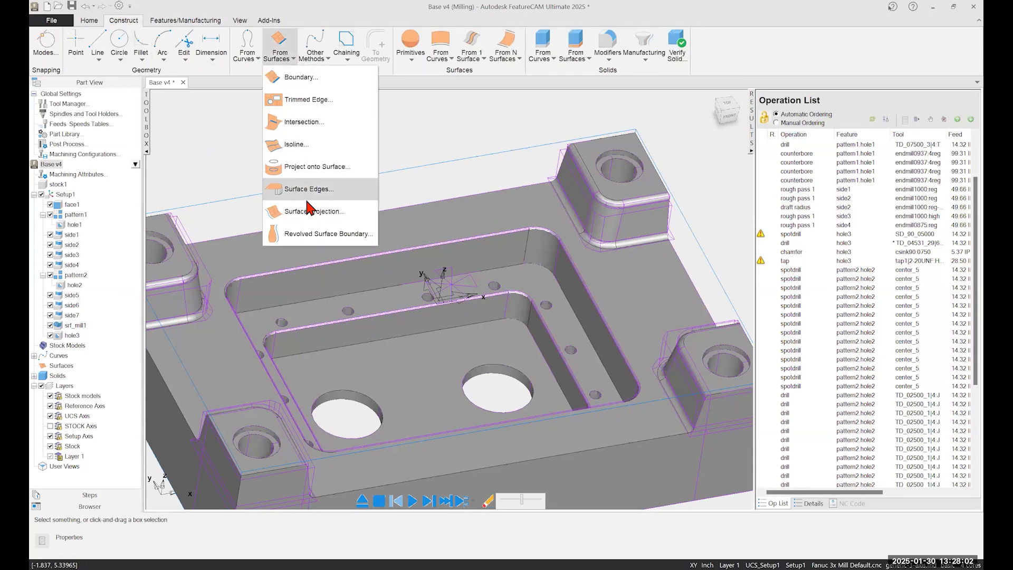
{"action": "left_click", "coordinate": [306, 191]}
{"action": "middle_click_drag", "start_coordinate": [413, 165], "coordinate": [476, 199]}
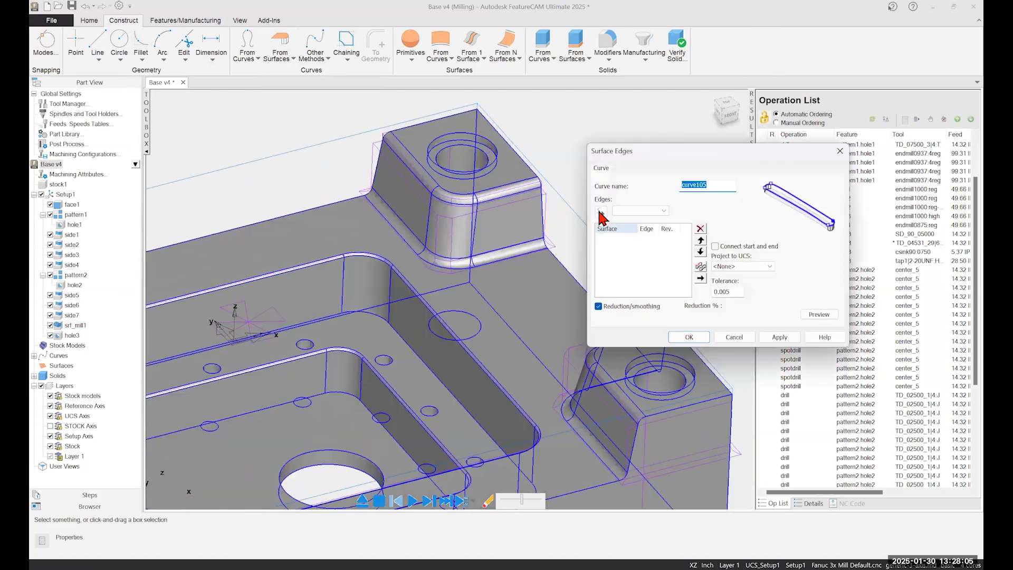
{"action": "left_click", "coordinate": [601, 212]}
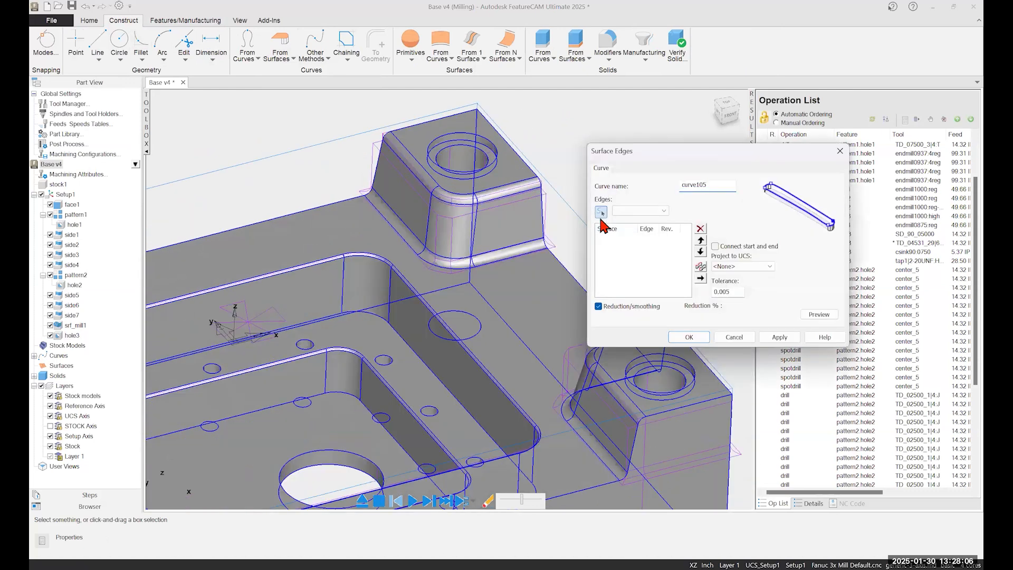
{"action": "scroll", "coordinate": [522, 252], "scroll_direction": "up", "scroll_amount": 2}
{"action": "middle_click_drag", "start_coordinate": [523, 252], "coordinate": [557, 268]}
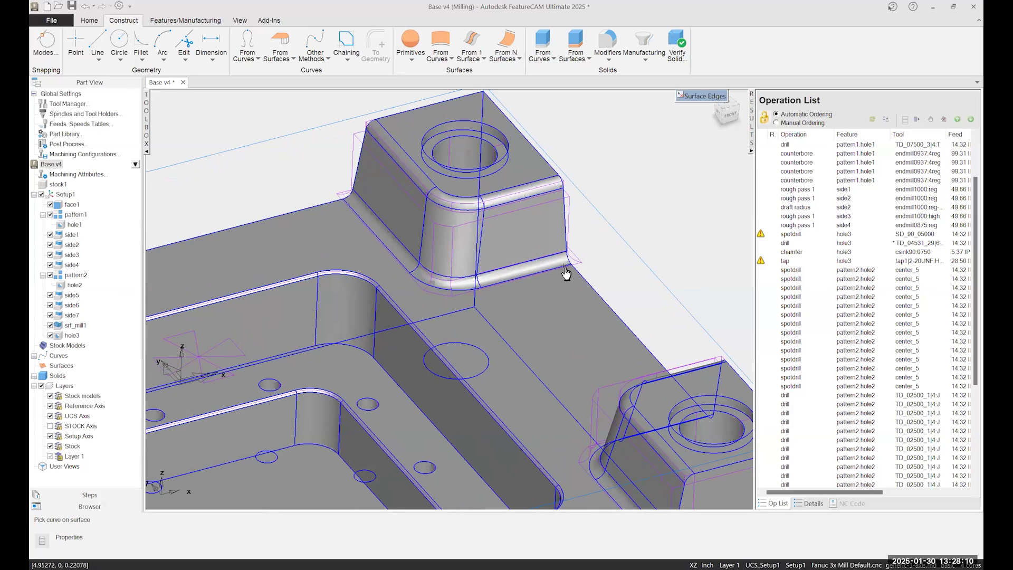
{"action": "left_click", "coordinate": [564, 273]}
{"action": "left_click", "coordinate": [458, 279]}
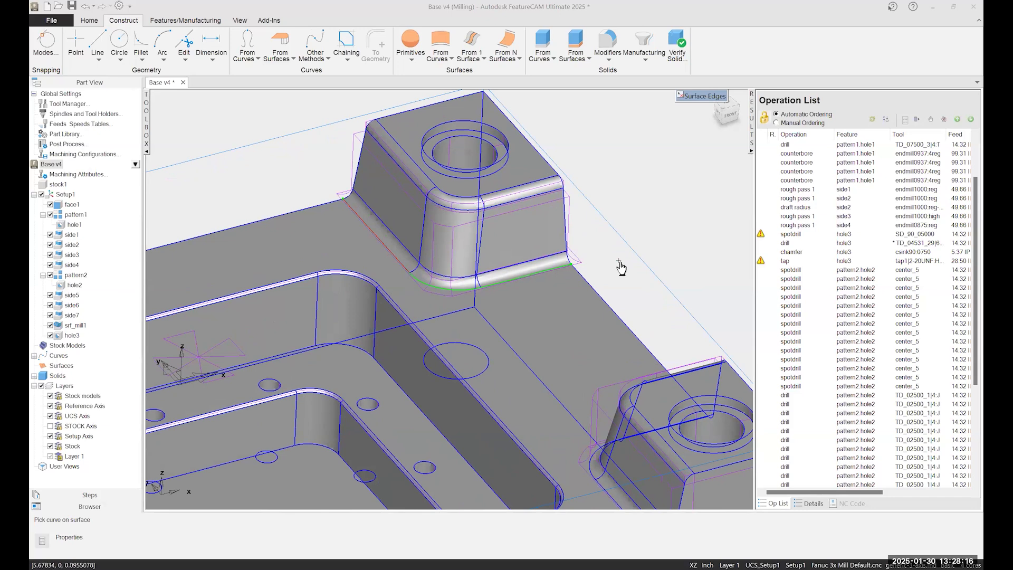
{"action": "left_click", "coordinate": [686, 95]}
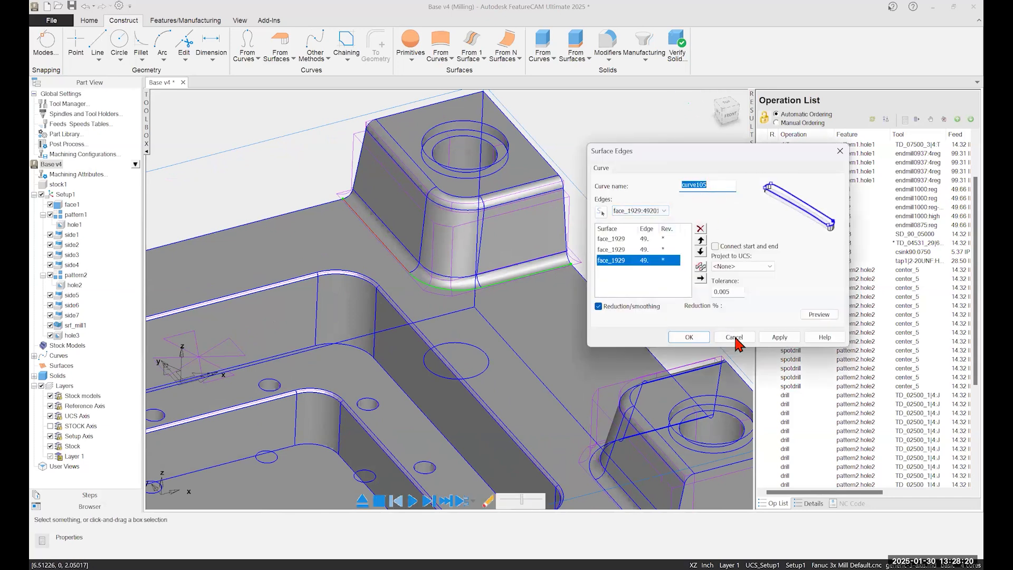
{"action": "left_click", "coordinate": [791, 341]}
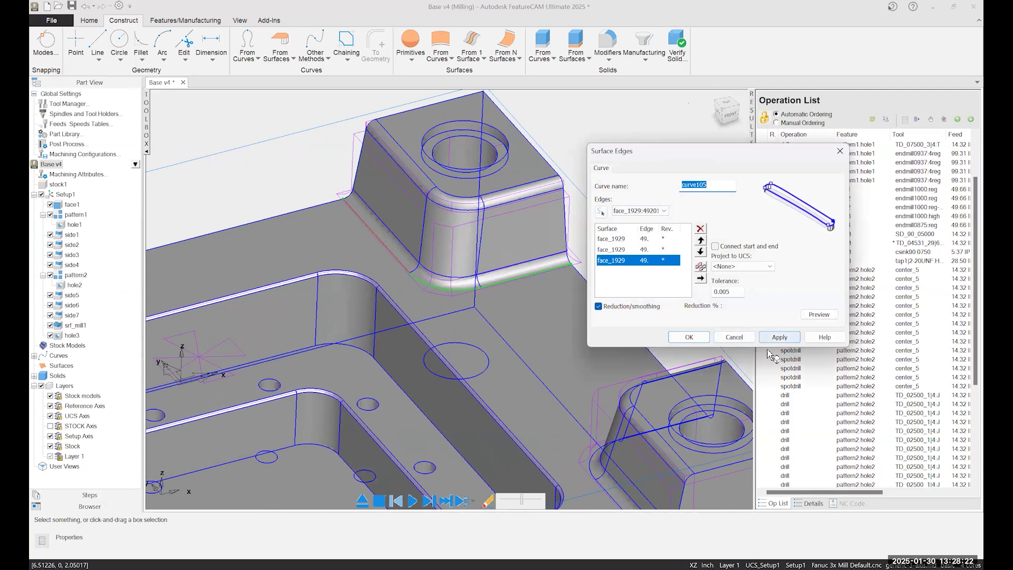
{"action": "left_click", "coordinate": [690, 337]}
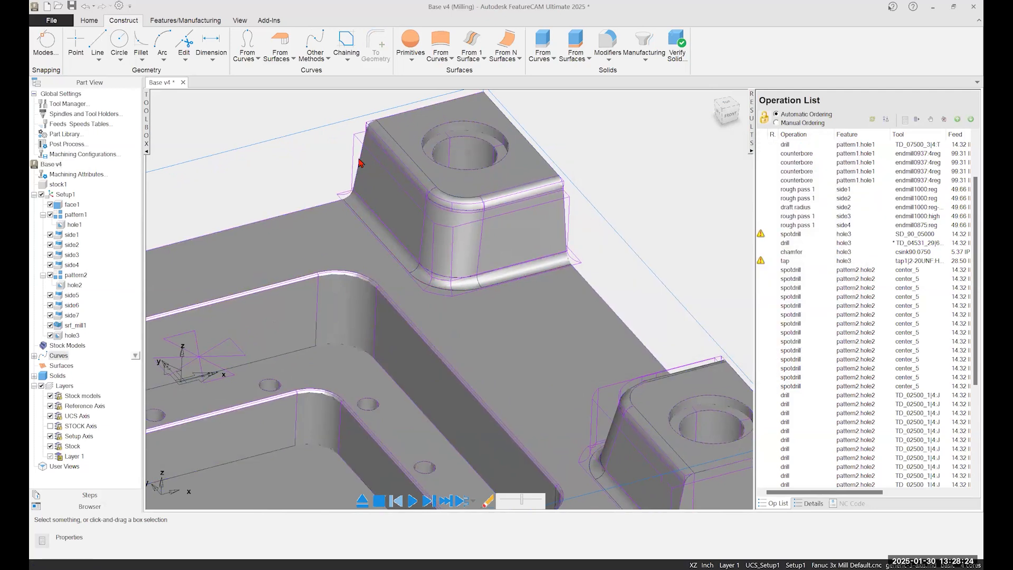
Step: Start a Side feature from the new boss base curve and accept the Normal machining side
{"action": "left_click", "coordinate": [203, 21]}
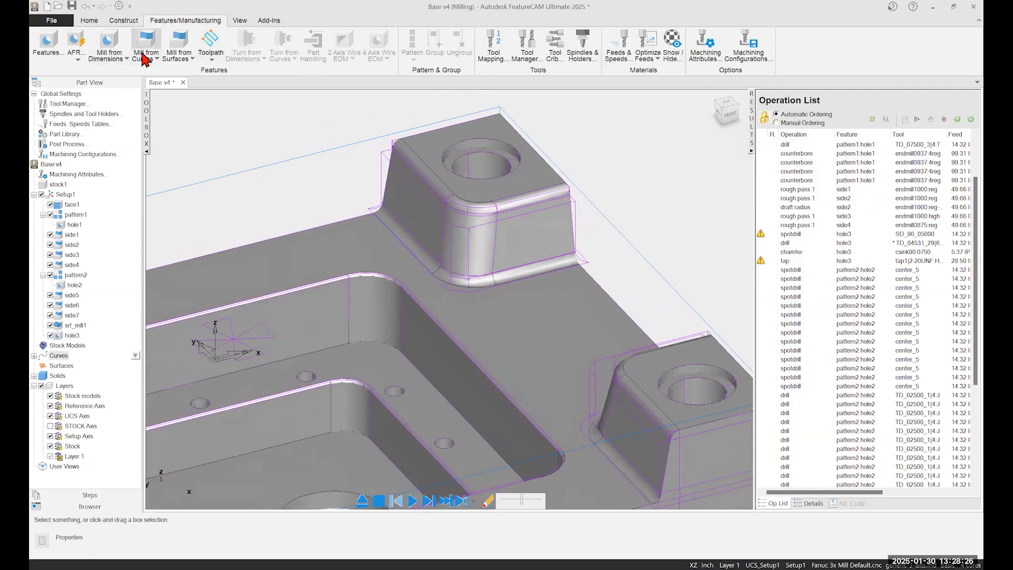
{"action": "left_click", "coordinate": [146, 59]}
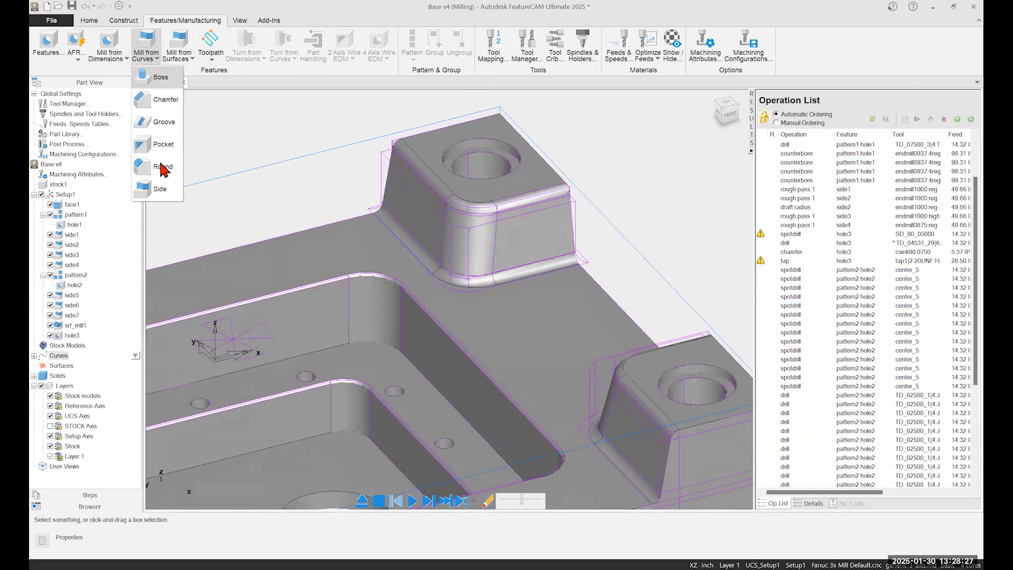
{"action": "left_click", "coordinate": [159, 191]}
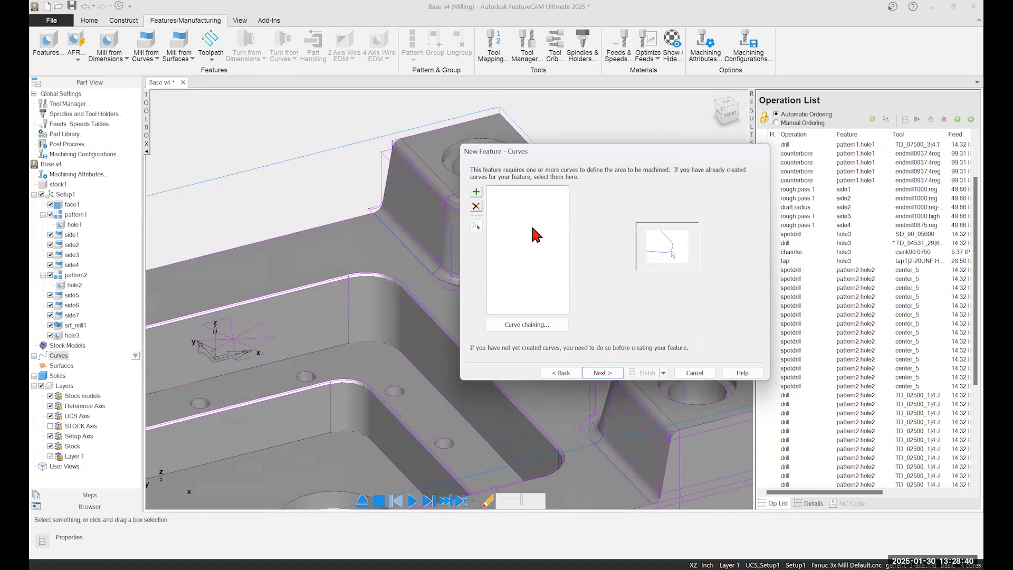
{"action": "left_click", "coordinate": [476, 226]}
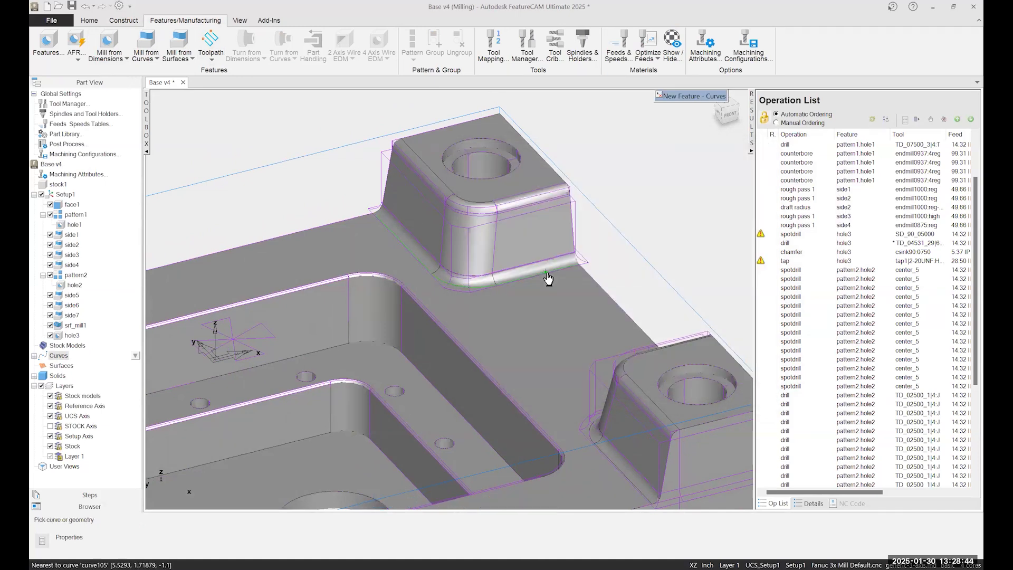
{"action": "left_click", "coordinate": [599, 294]}
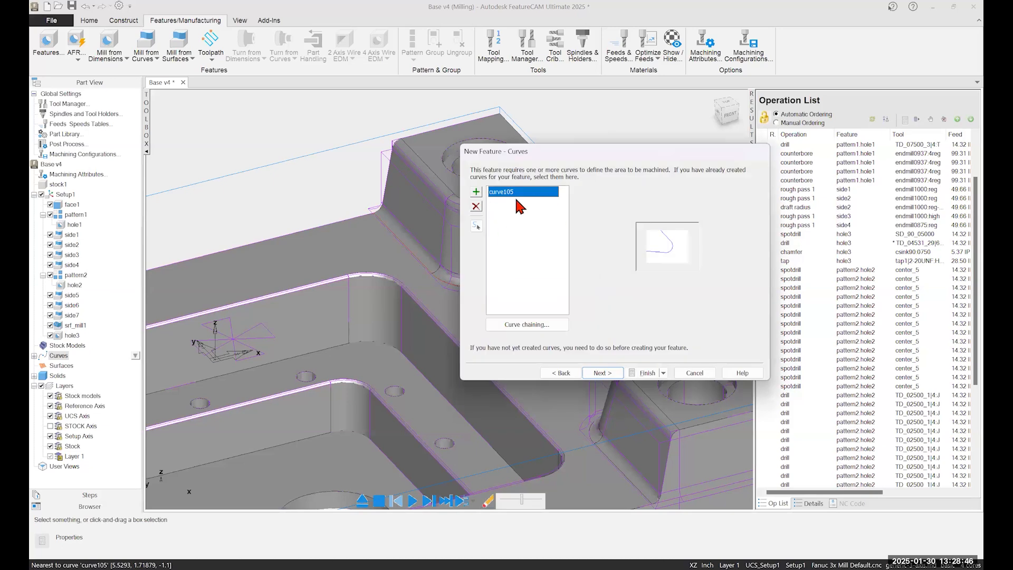
{"action": "left_click", "coordinate": [606, 373]}
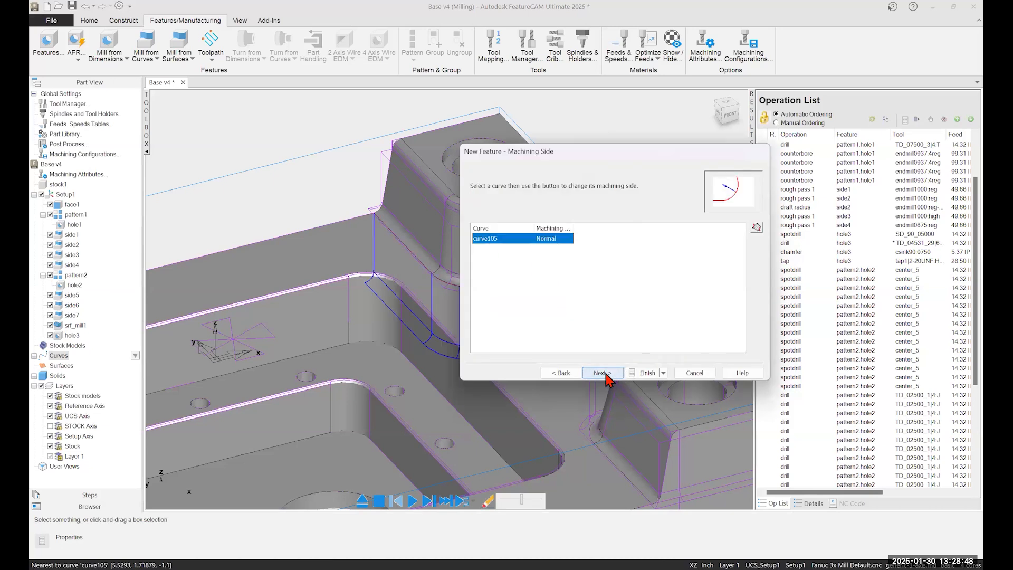
{"action": "left_click", "coordinate": [603, 373]}
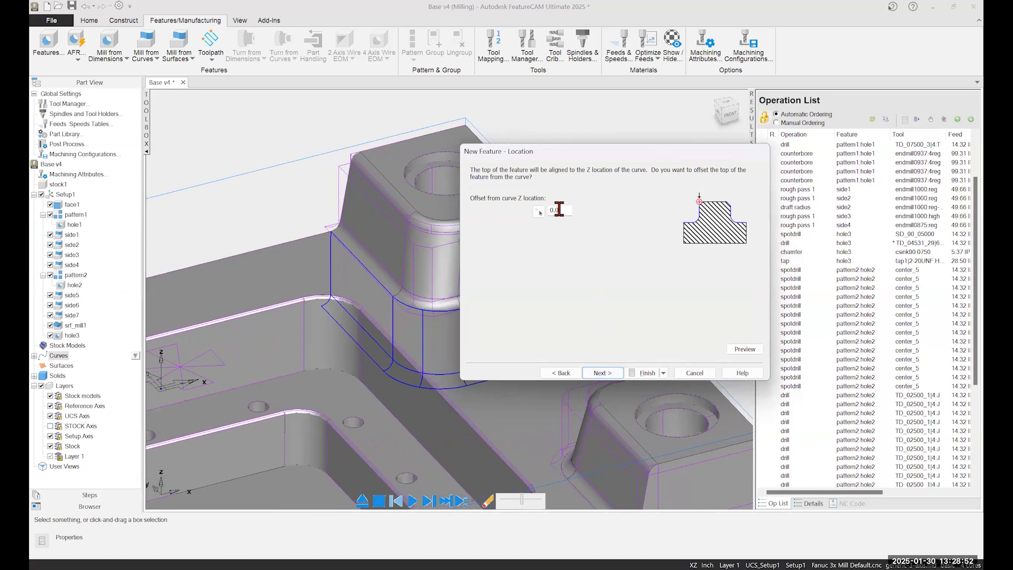
Step: Offset the side feature 1 in. from the curve's Z location, with depth 1.0 and bottom radius .125
{"action": "type", "text": "1."}
{"action": "left_click", "coordinate": [603, 373]}
{"action": "left_click", "coordinate": [669, 251]}
{"action": "left_click", "coordinate": [678, 275]}
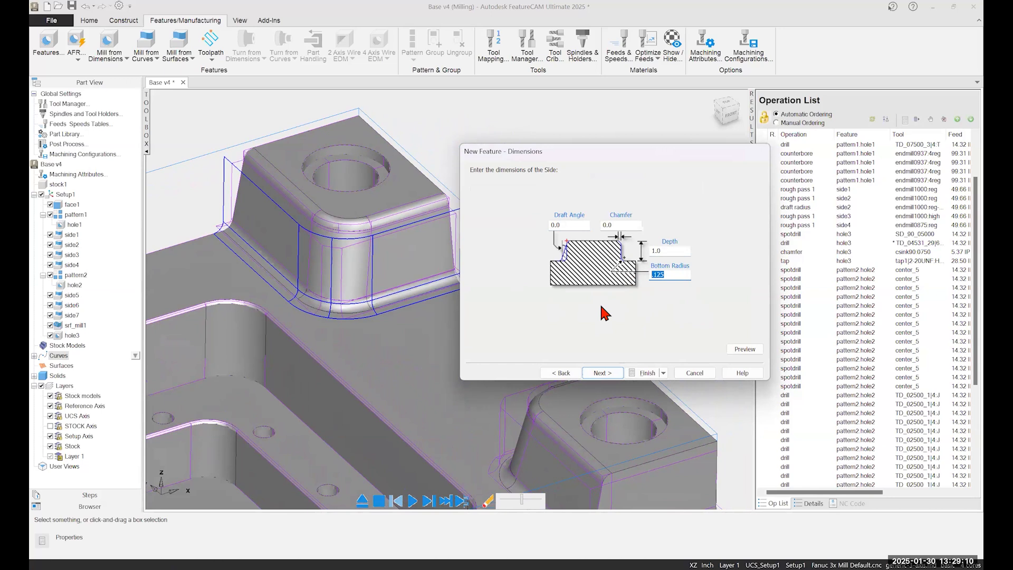
{"action": "left_click", "coordinate": [606, 372]}
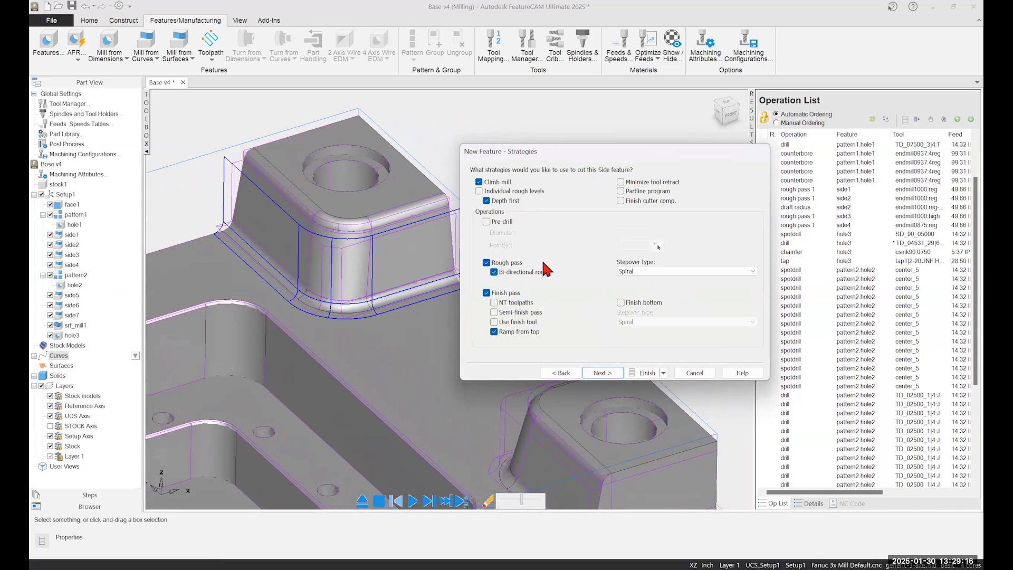
Step: Disable the side feature's rough pass and accept the finish operation's default 1.0000 in. end mill and cutting settings
{"action": "left_click", "coordinate": [487, 263]}
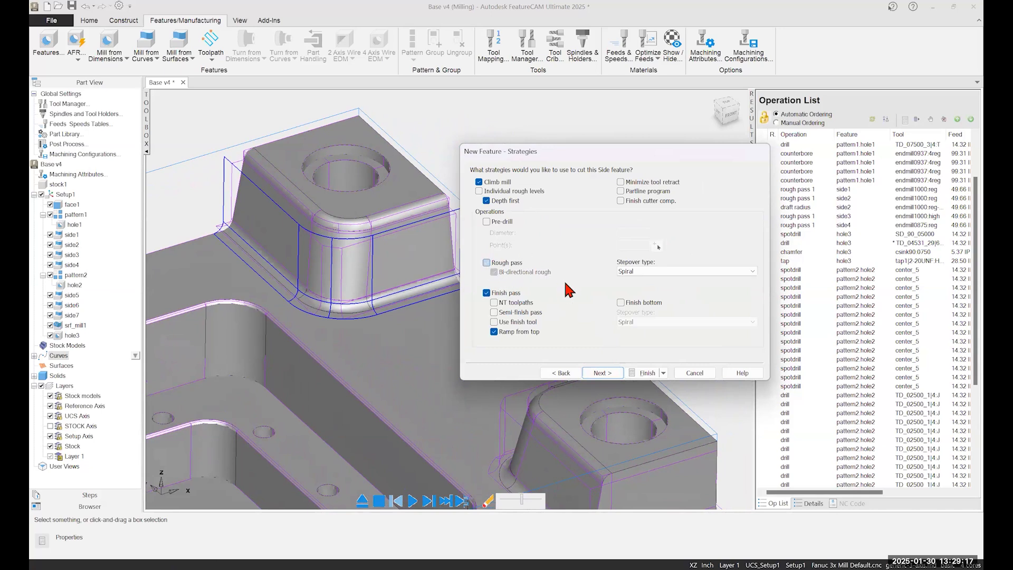
{"action": "left_click", "coordinate": [603, 373]}
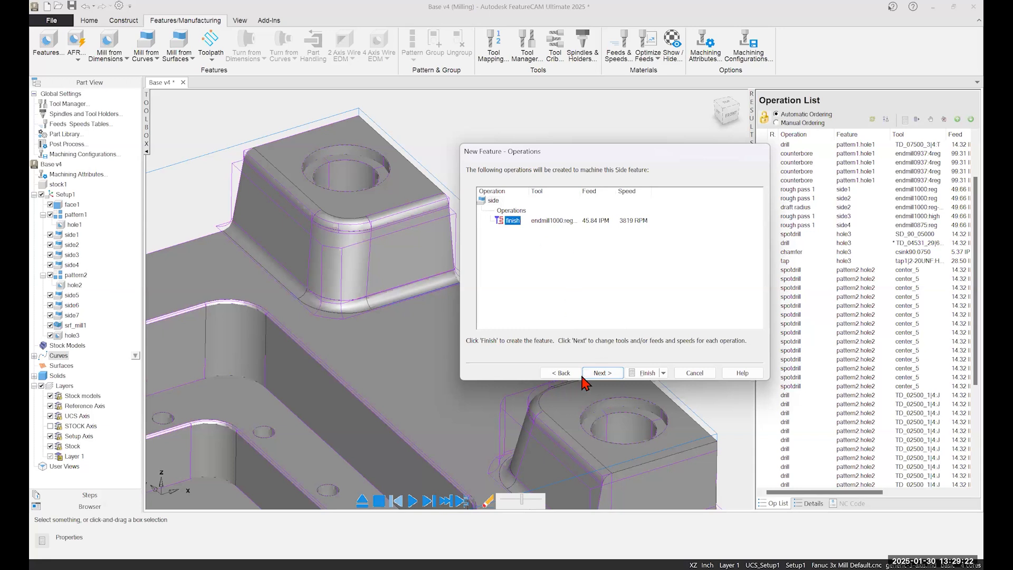
{"action": "left_click", "coordinate": [602, 373]}
{"action": "scroll", "coordinate": [556, 271], "scroll_direction": "up", "scroll_amount": 3}
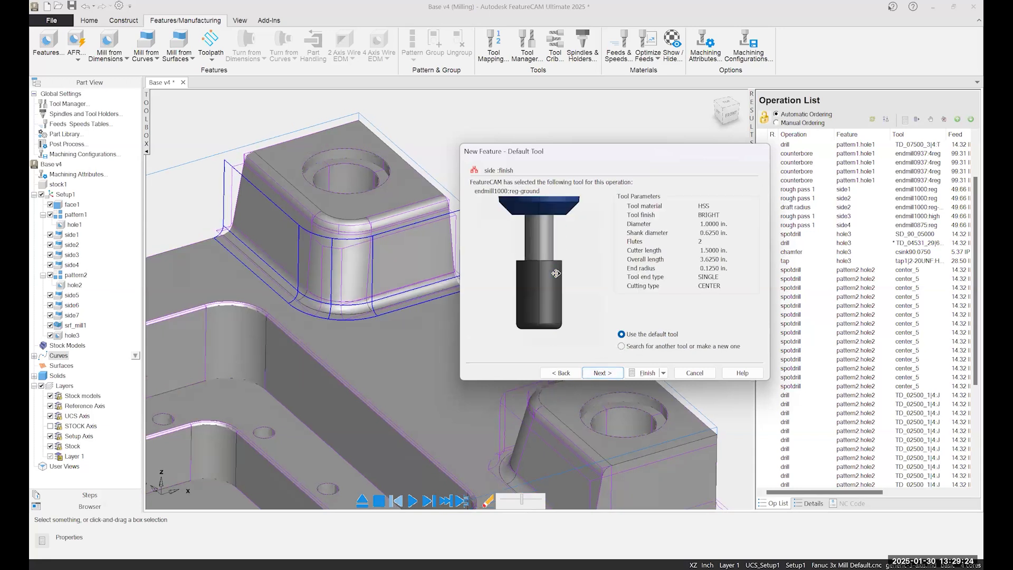
{"action": "scroll", "coordinate": [606, 268], "scroll_direction": "down", "scroll_amount": 3}
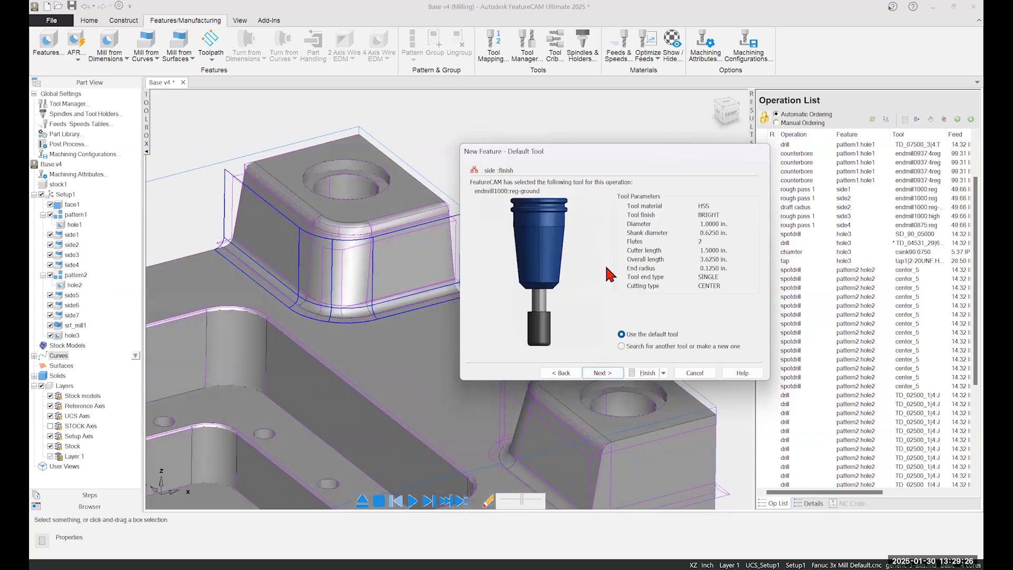
{"action": "left_click", "coordinate": [603, 372]}
{"action": "left_click", "coordinate": [605, 374]}
{"action": "left_click", "coordinate": [606, 375]}
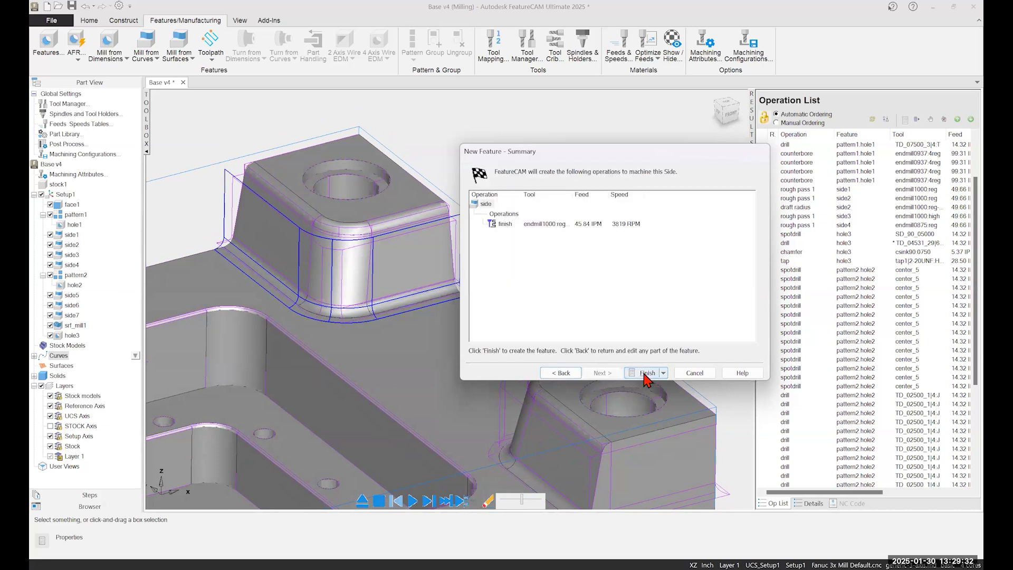
Step: Create the side feature and set its finish operation's side leave allowance to -.125
{"action": "left_click", "coordinate": [644, 373]}
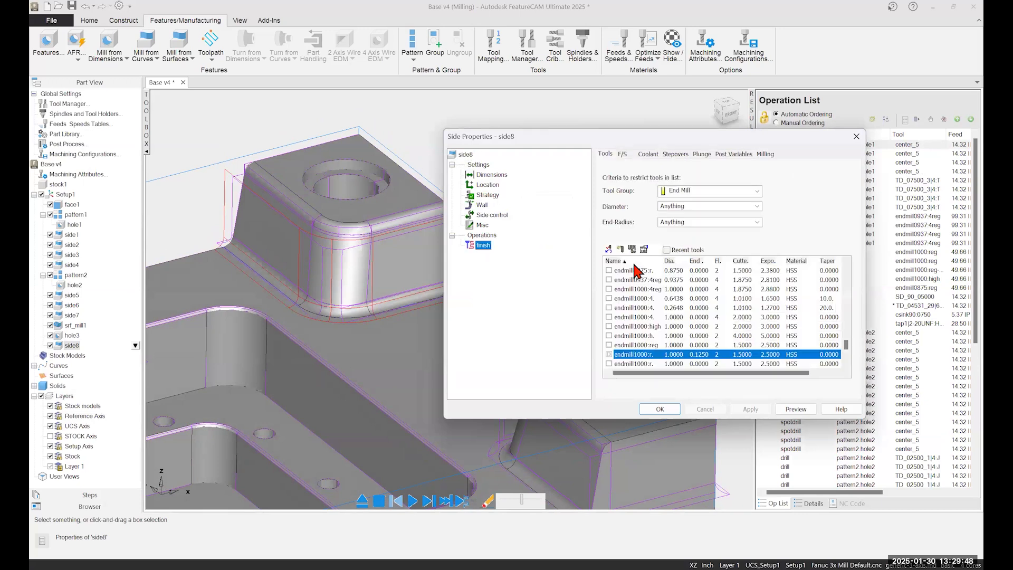
{"action": "left_click", "coordinate": [765, 155]}
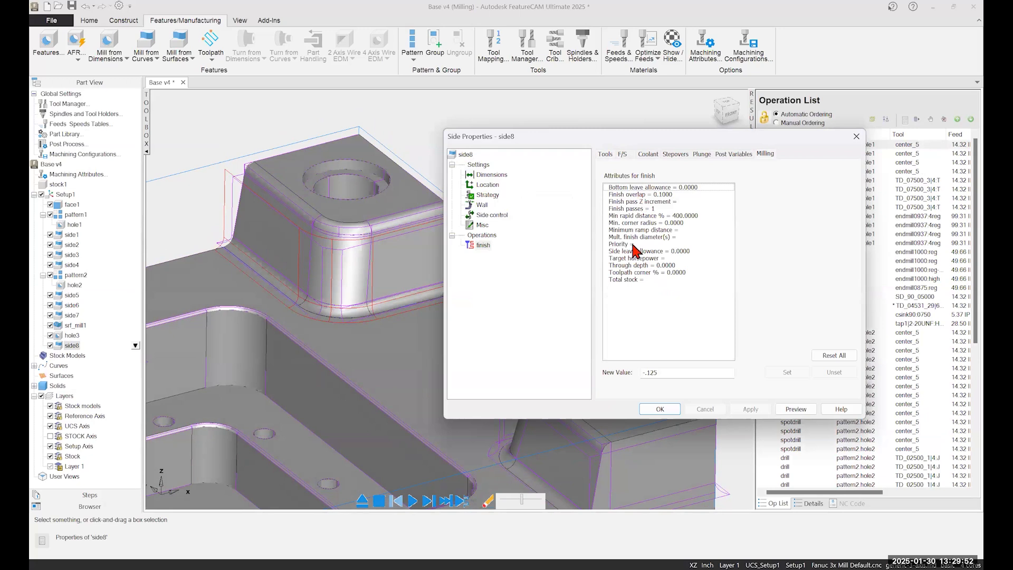
{"action": "left_click", "coordinate": [635, 252]}
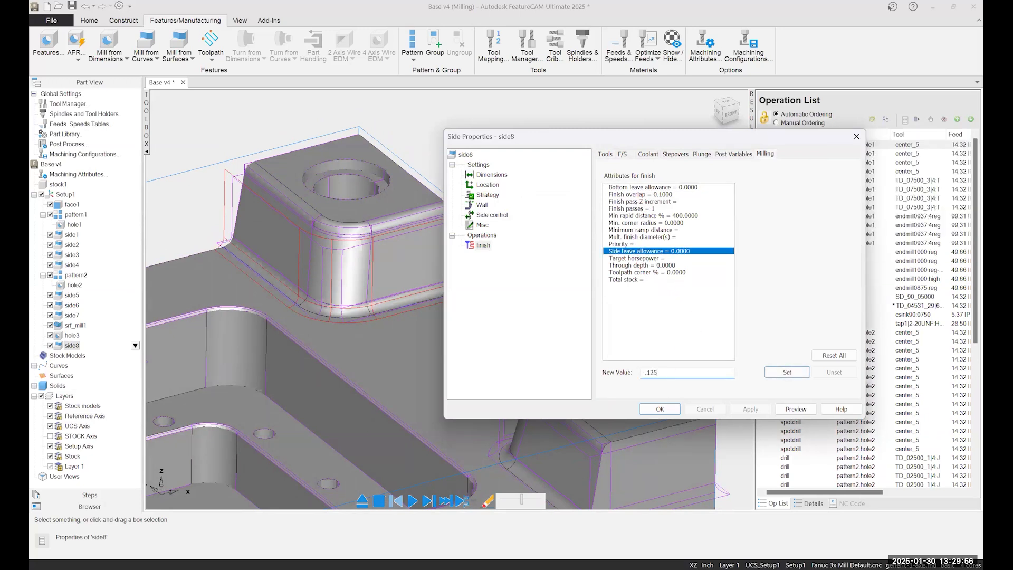
{"action": "left_click", "coordinate": [787, 372]}
{"action": "left_click", "coordinate": [758, 409]}
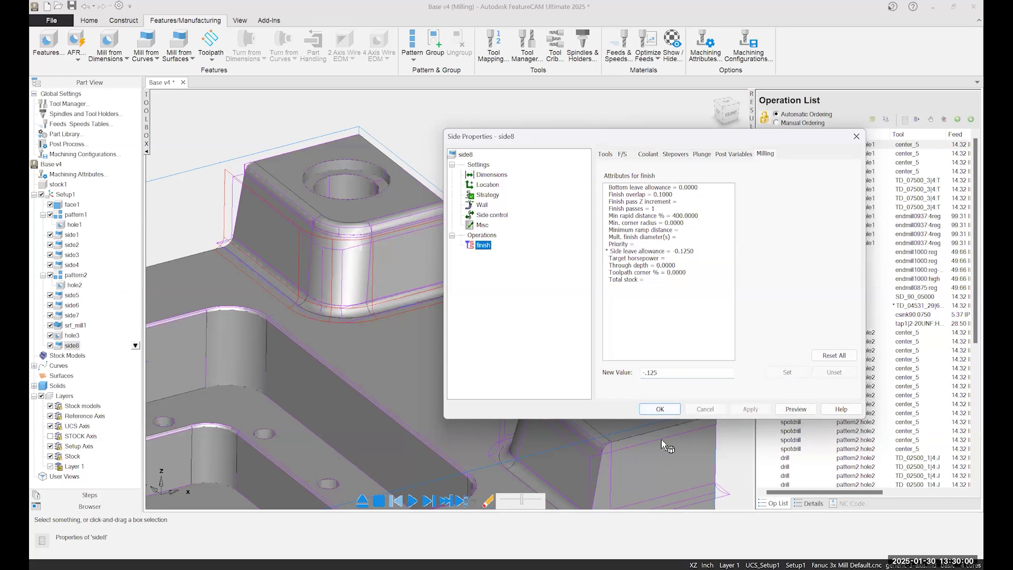
{"action": "left_click", "coordinate": [660, 410]}
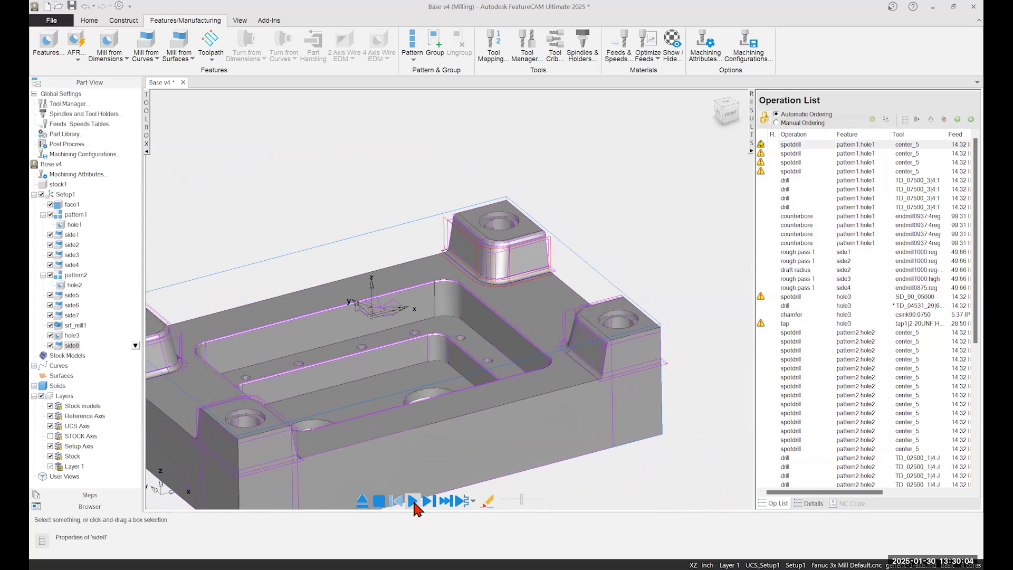
Step: Simulate the machining, inspect the finished corner bosses up close and in a straight side view, and clear the simulation
{"action": "left_click", "coordinate": [489, 500]}
{"action": "key", "text": "Return"}
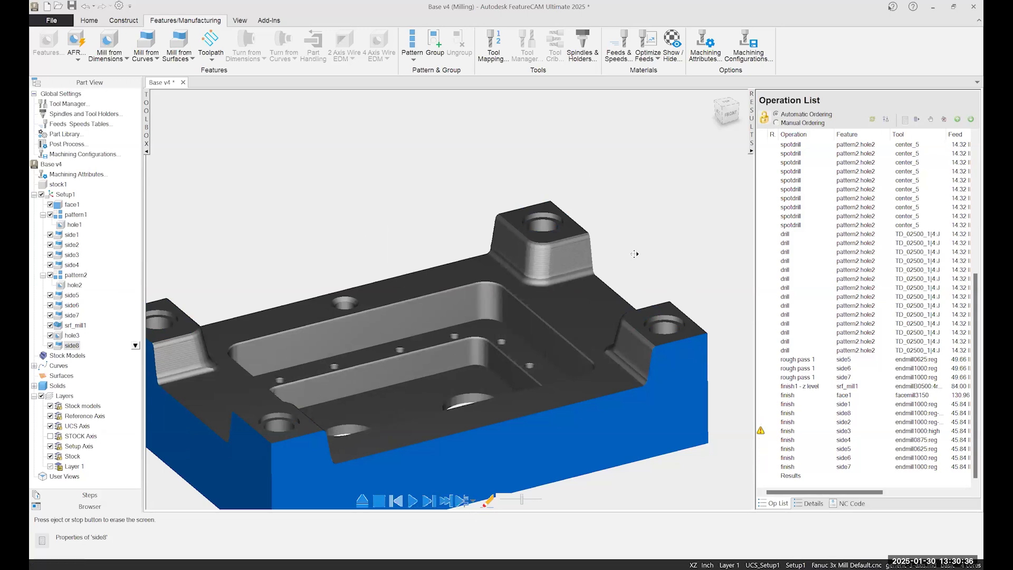
{"action": "scroll", "coordinate": [634, 253], "scroll_direction": "up", "scroll_amount": 3}
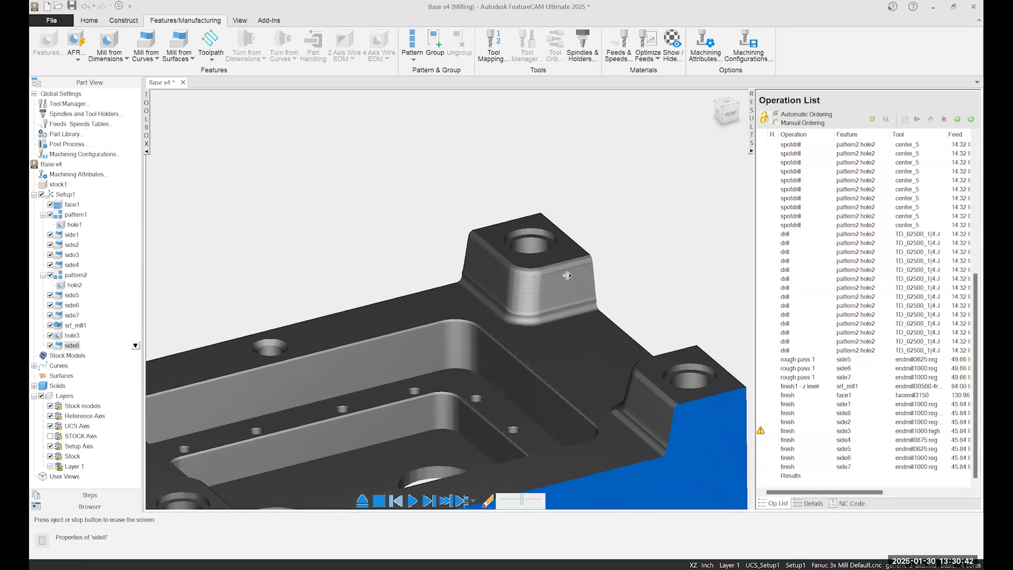
{"action": "middle_click_drag", "start_coordinate": [567, 276], "coordinate": [567, 275]}
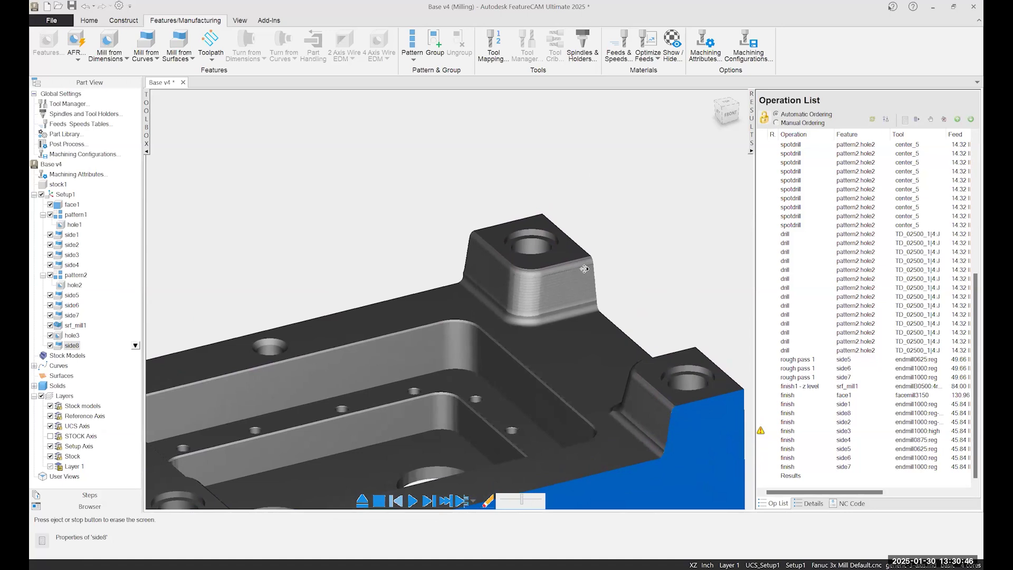
{"action": "middle_click_drag", "start_coordinate": [590, 281], "coordinate": [571, 272]}
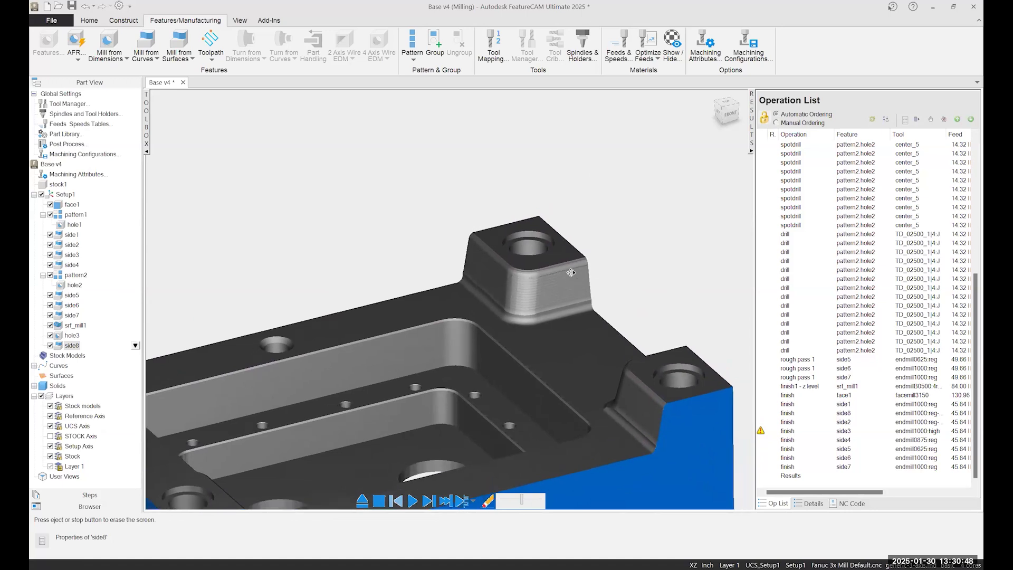
{"action": "left_click", "coordinate": [738, 114]}
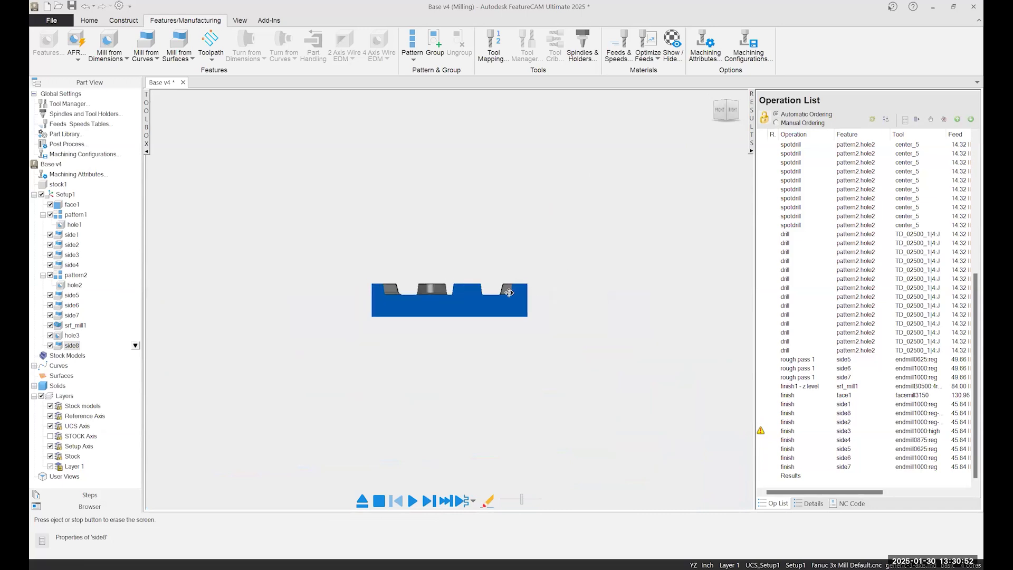
{"action": "scroll", "coordinate": [664, 272], "scroll_direction": "up", "scroll_amount": 1}
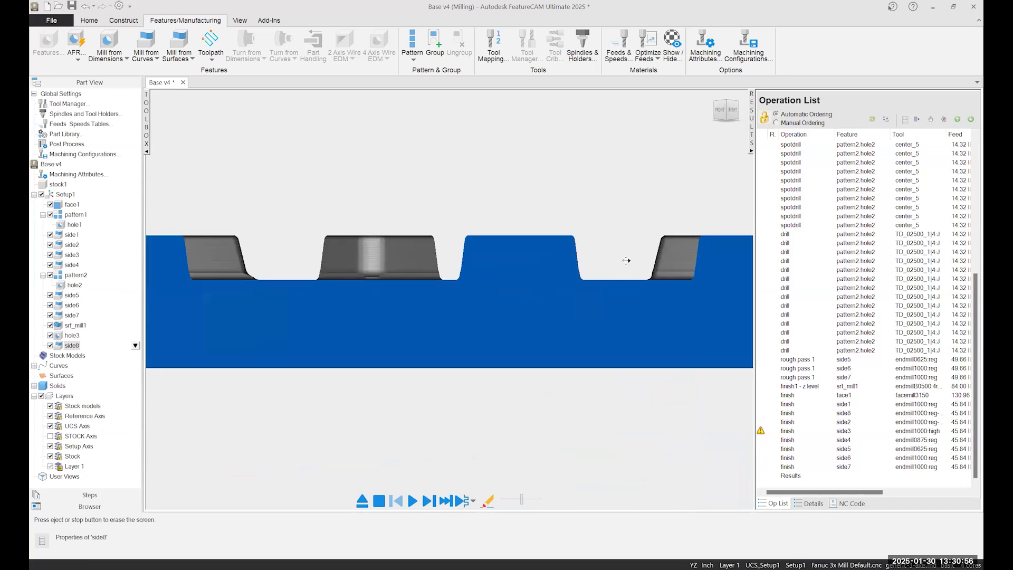
{"action": "left_click", "coordinate": [363, 504]}
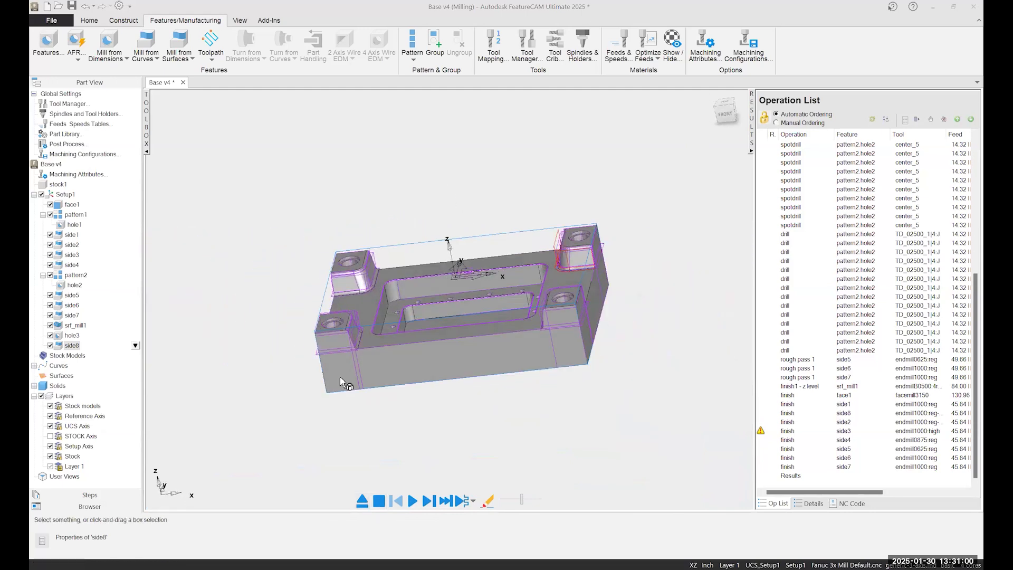
Step: Set the Z increment of the z level finish operation in the srf_mill1 feature to .015
{"action": "left_click", "coordinate": [82, 328]}
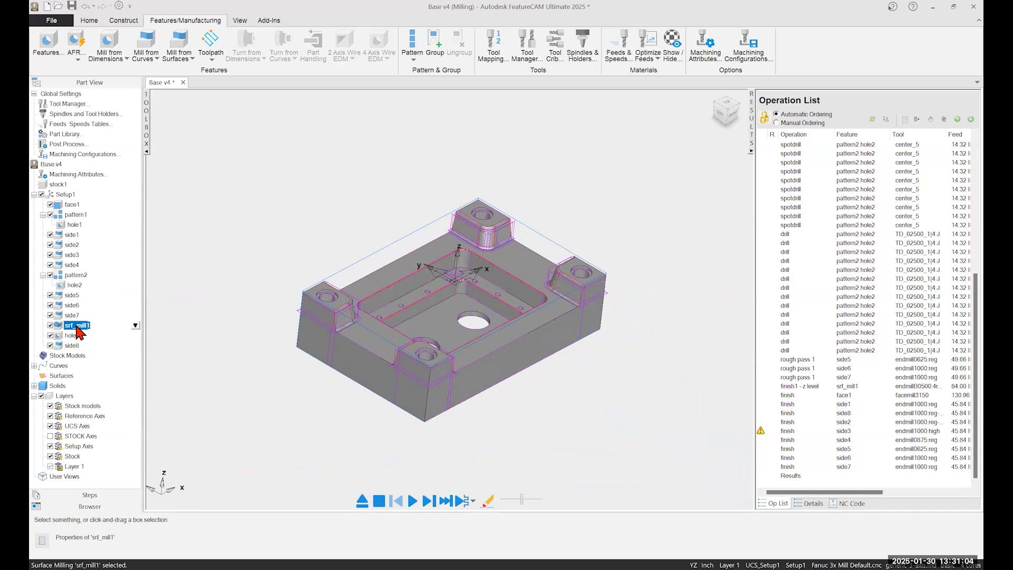
{"action": "left_click_drag", "start_coordinate": [64, 330], "coordinate": [795, 332]}
{"action": "right_click", "coordinate": [61, 328]}
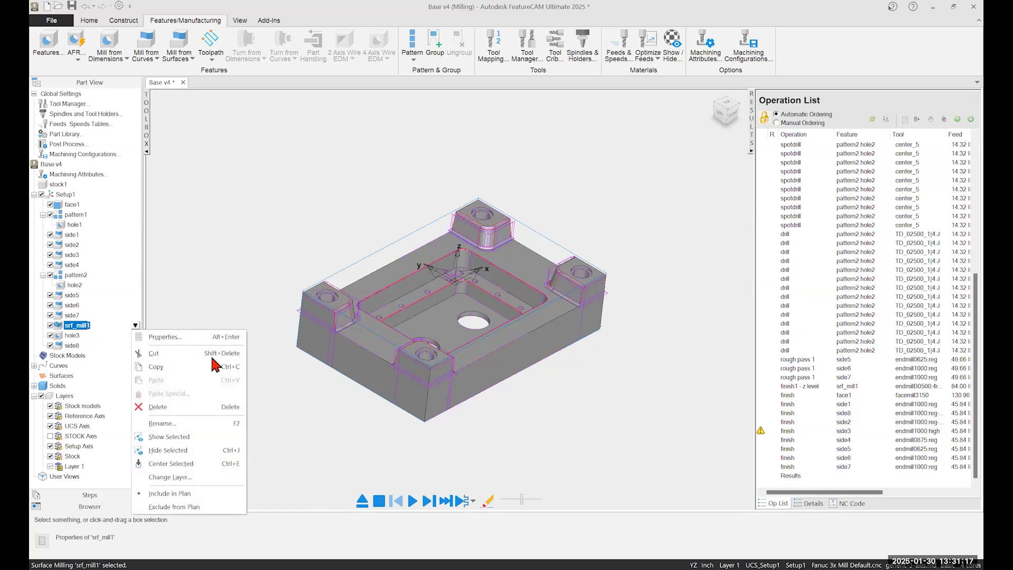
{"action": "left_click", "coordinate": [186, 341]}
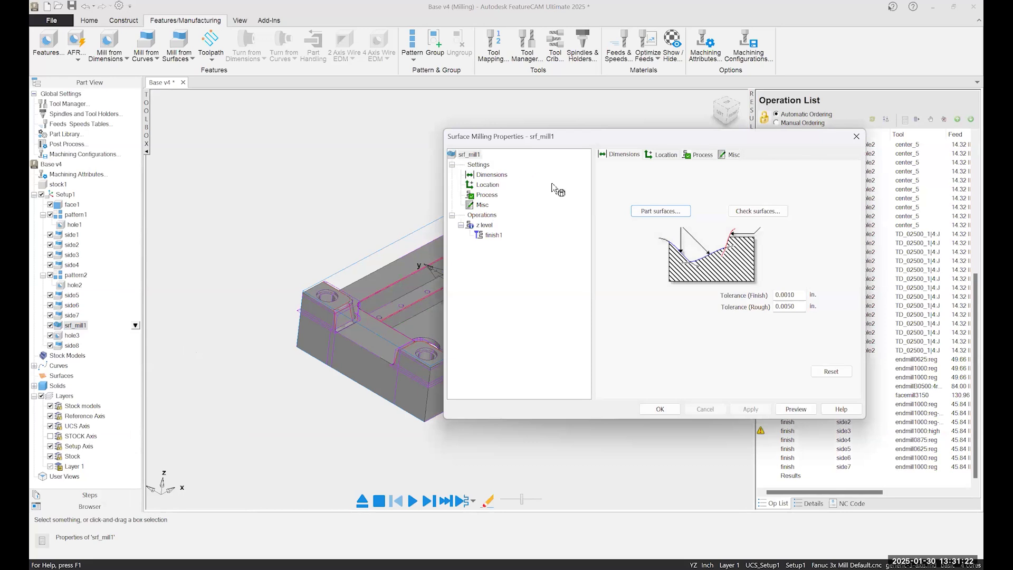
{"action": "left_click_drag", "start_coordinate": [593, 138], "coordinate": [506, 151]}
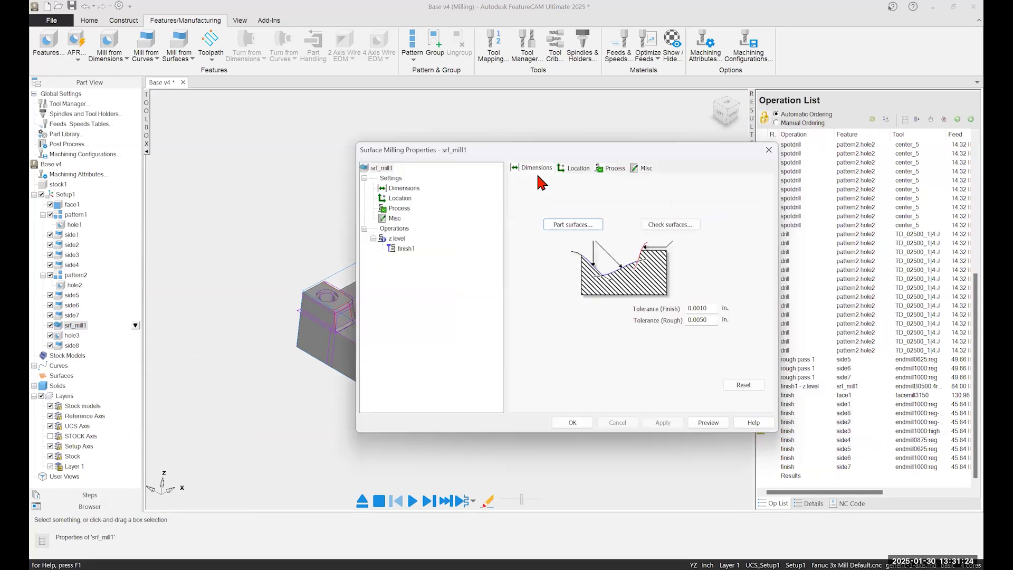
{"action": "left_click", "coordinate": [406, 248]}
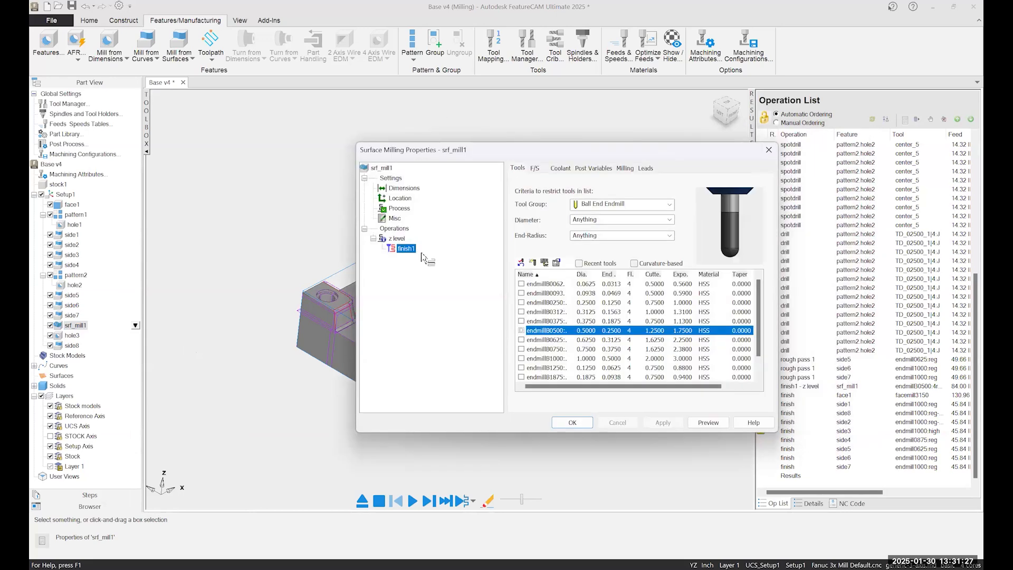
{"action": "left_click", "coordinate": [625, 168]}
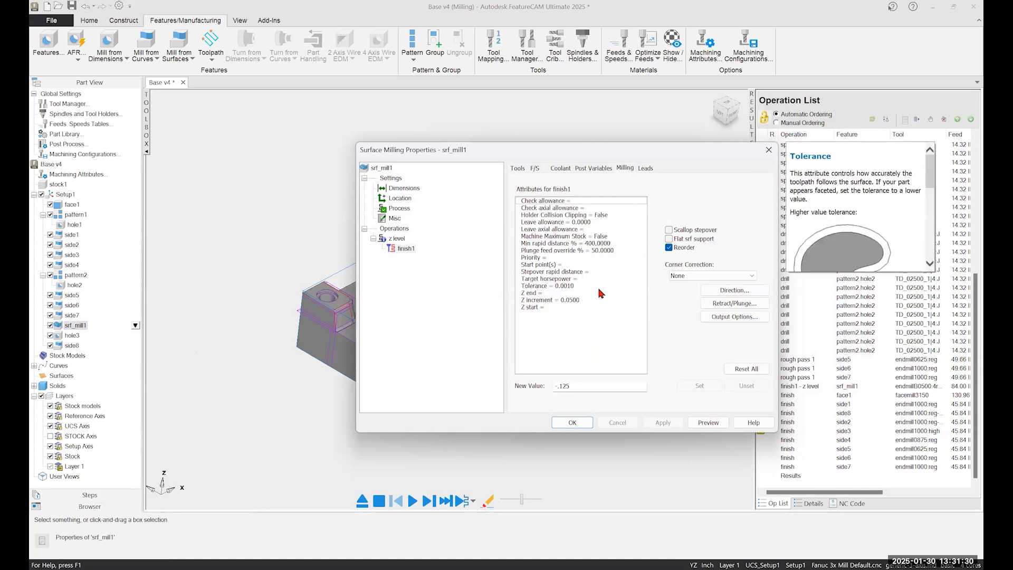
{"action": "left_click", "coordinate": [553, 300]}
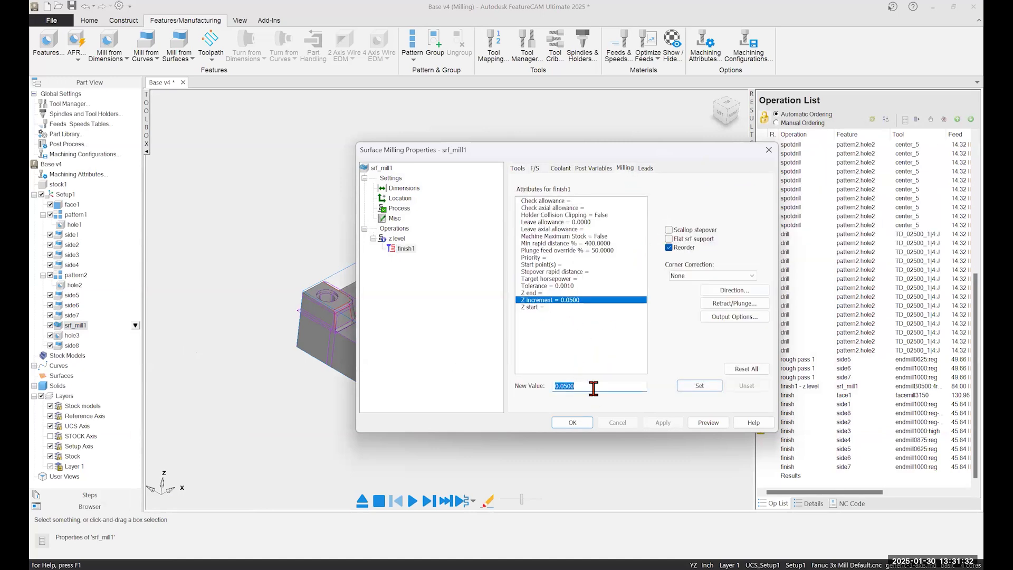
{"action": "type", "text": ".0"}
{"action": "left_click", "coordinate": [692, 390]}
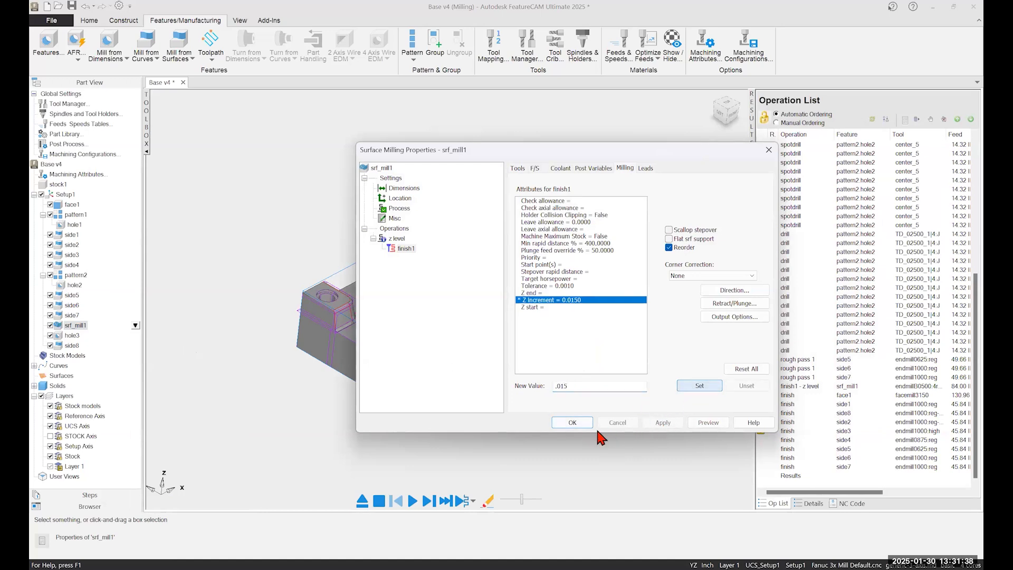
{"action": "left_click", "coordinate": [574, 424]}
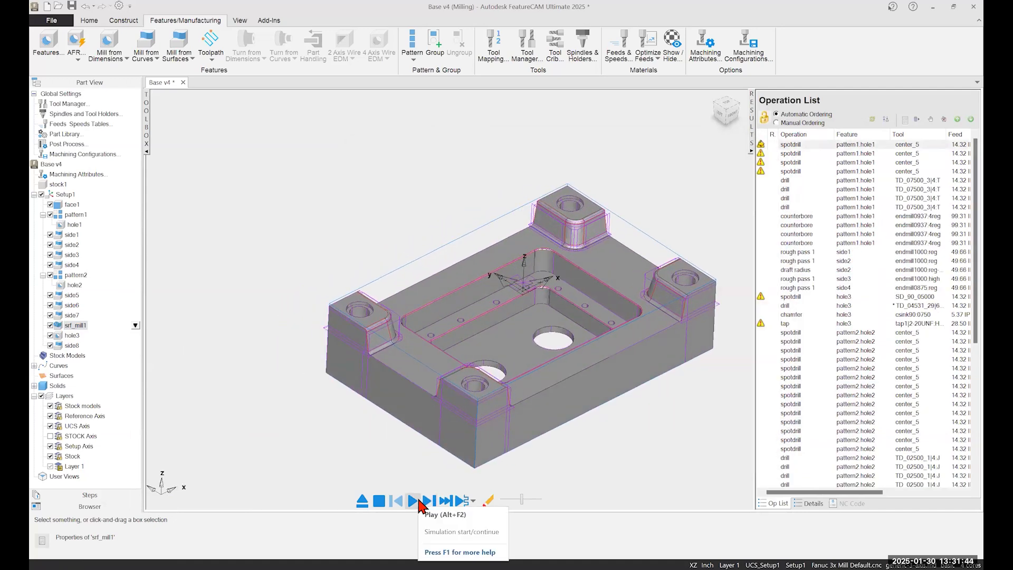
Step: Simulate the program again with the default operation ordering, inspect the surface finish on the corner bosses, and stop the simulation
{"action": "left_click", "coordinate": [419, 501]}
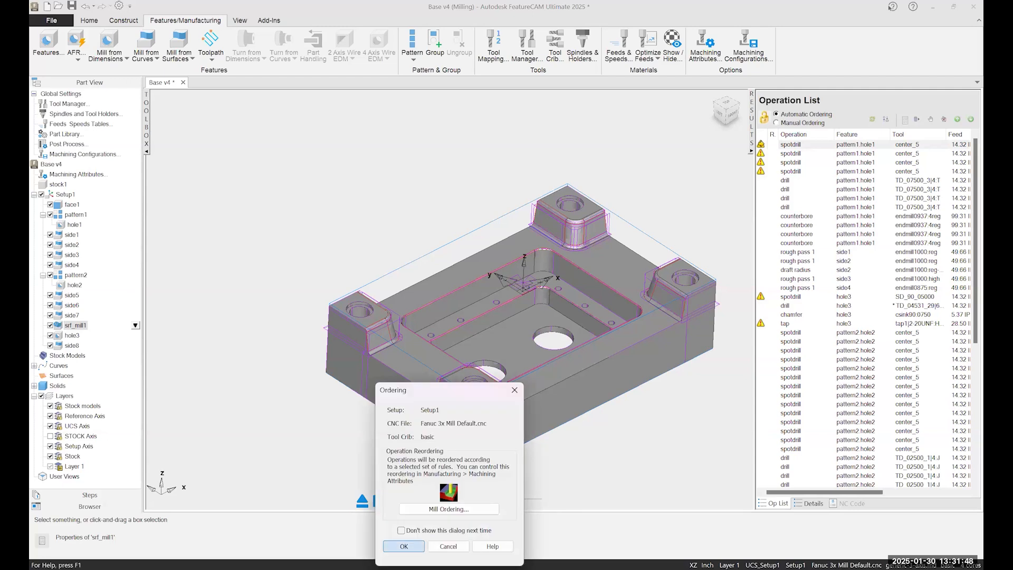
{"action": "left_click", "coordinate": [404, 546]}
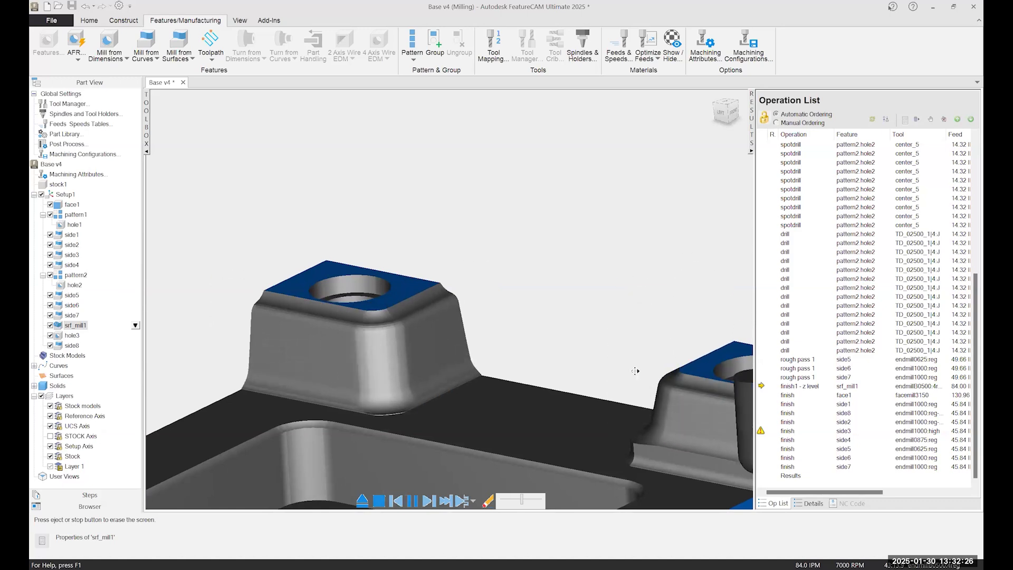
{"action": "scroll", "coordinate": [635, 371], "scroll_direction": "down", "scroll_amount": 5}
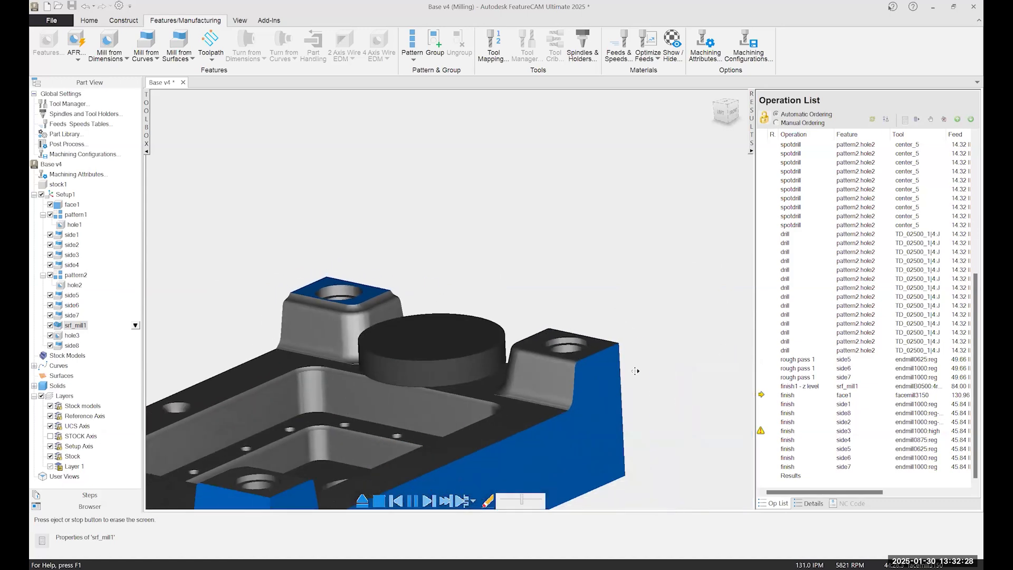
{"action": "middle_click_drag", "start_coordinate": [635, 370], "coordinate": [616, 410]}
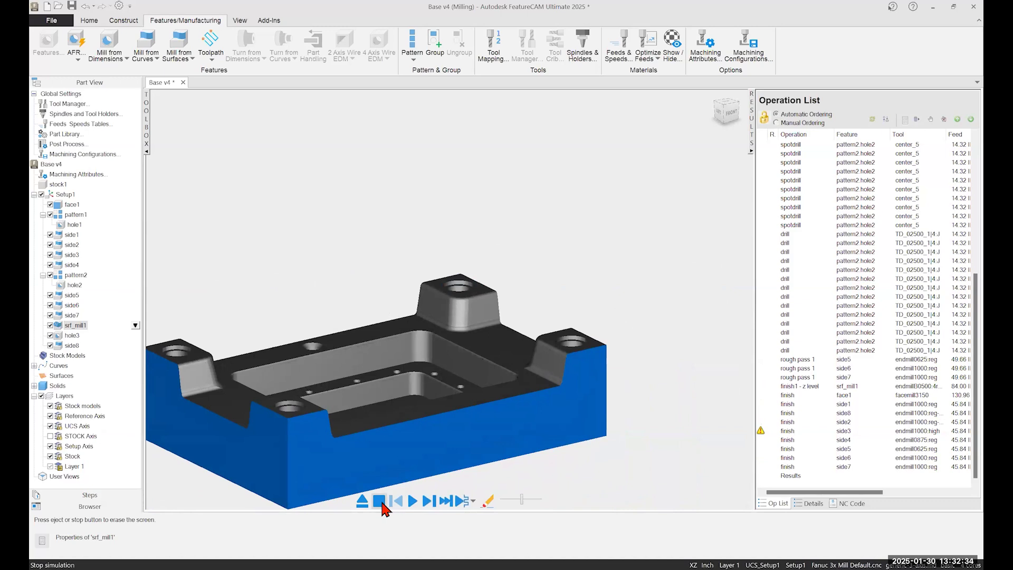
{"action": "left_click", "coordinate": [380, 502]}
Step: Start a Surface Milling feature using a corner boss's two inner walls, their rounded corner and the three adjoining top-edge fillets as part surfaces
{"action": "scroll", "coordinate": [602, 369], "scroll_direction": "up", "scroll_amount": 2}
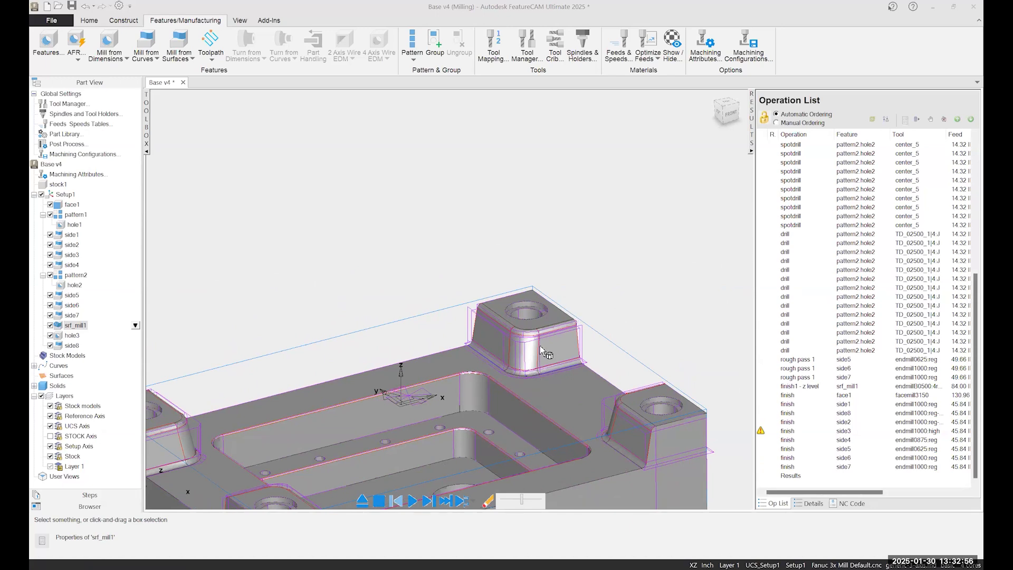
{"action": "left_click", "coordinate": [191, 61]}
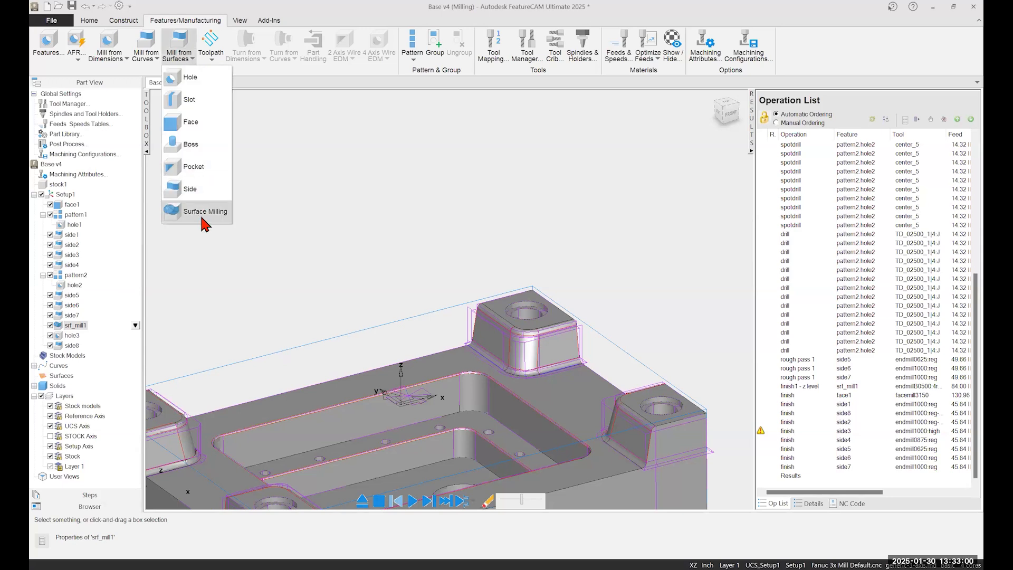
{"action": "left_click", "coordinate": [202, 214]}
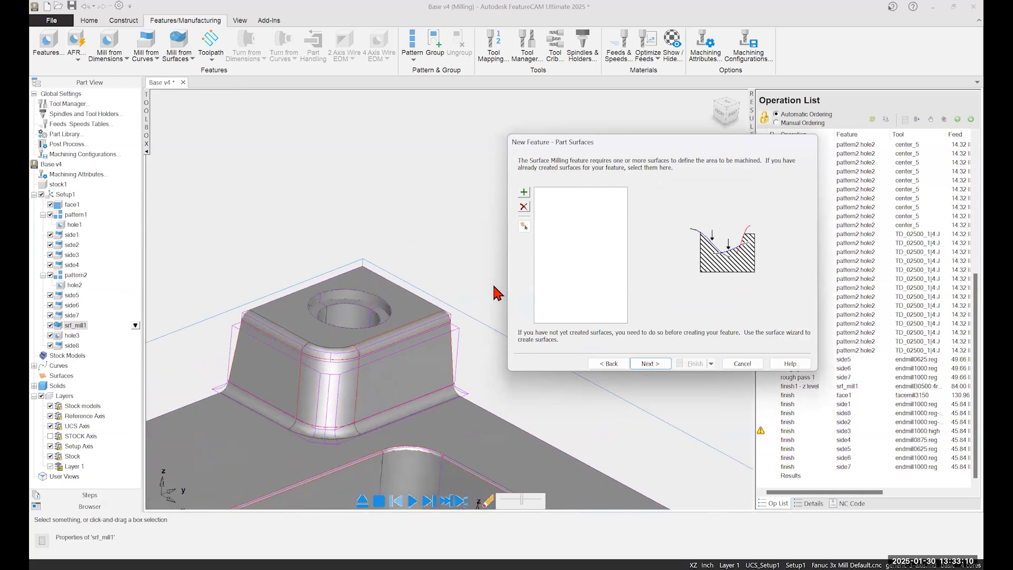
{"action": "left_click", "coordinate": [524, 196]}
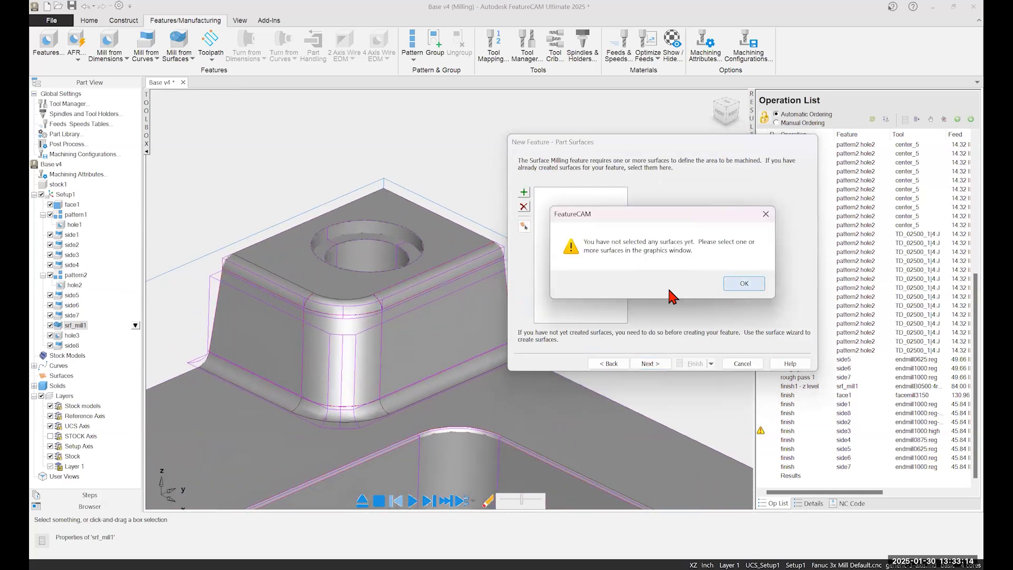
{"action": "left_click", "coordinate": [373, 369]}
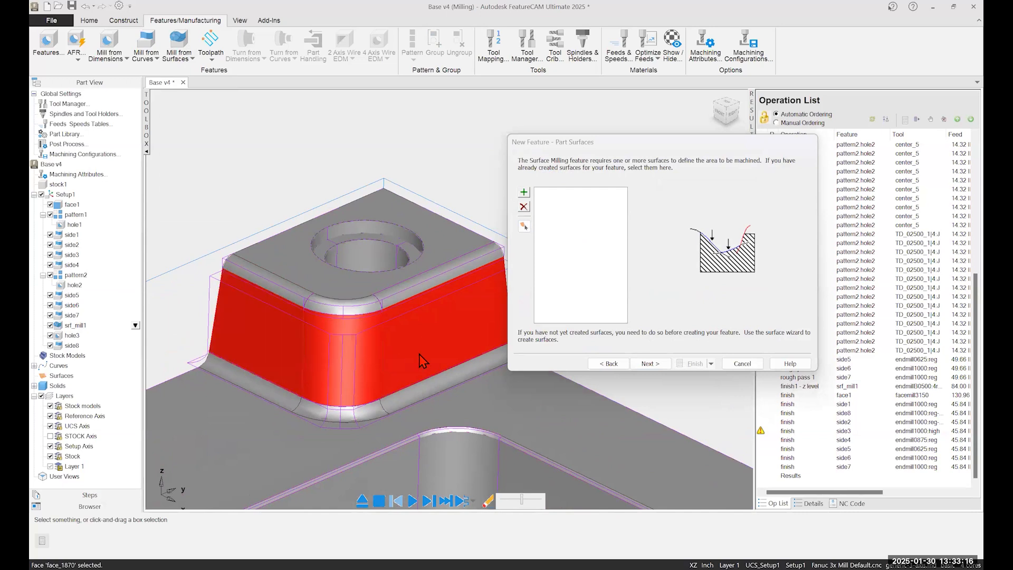
{"action": "left_click", "coordinate": [352, 312]}
{"action": "left_click", "coordinate": [394, 306]}
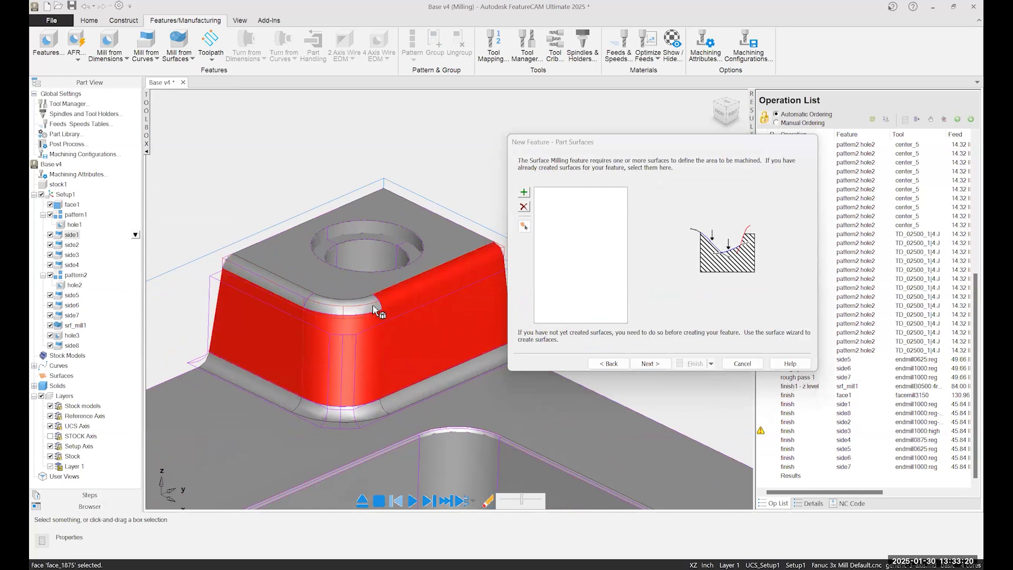
{"action": "left_click", "coordinate": [298, 292]}
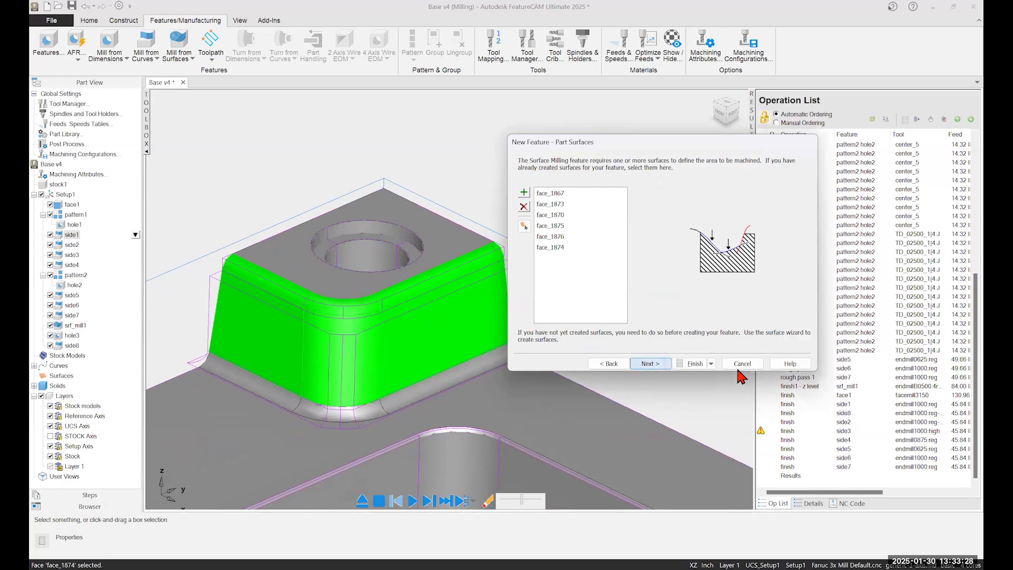
Step: Accept the part surfaces and choose a single operation as the surface milling feature's strategy
{"action": "key", "text": "Return"}
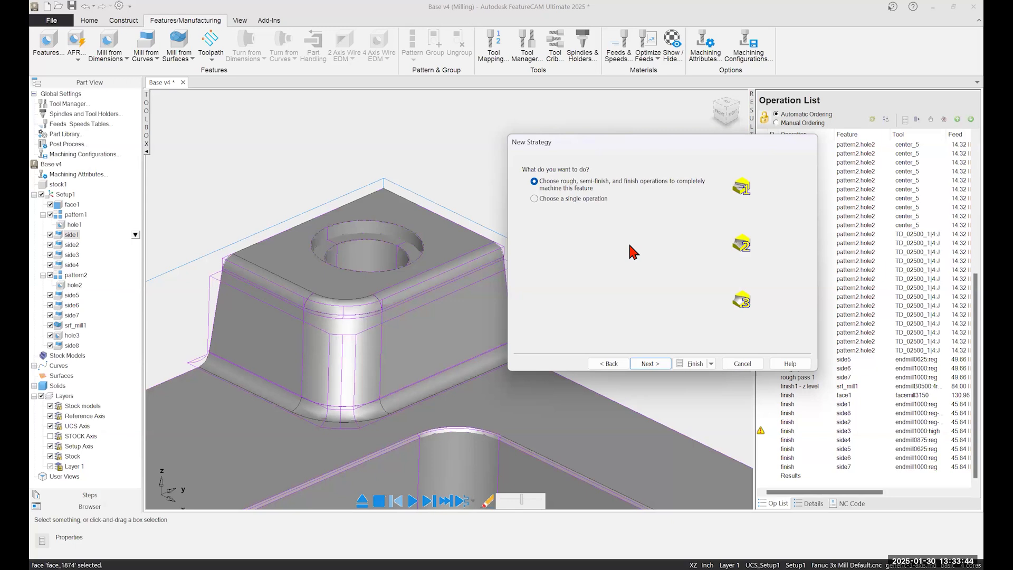
{"action": "left_click", "coordinate": [534, 198]}
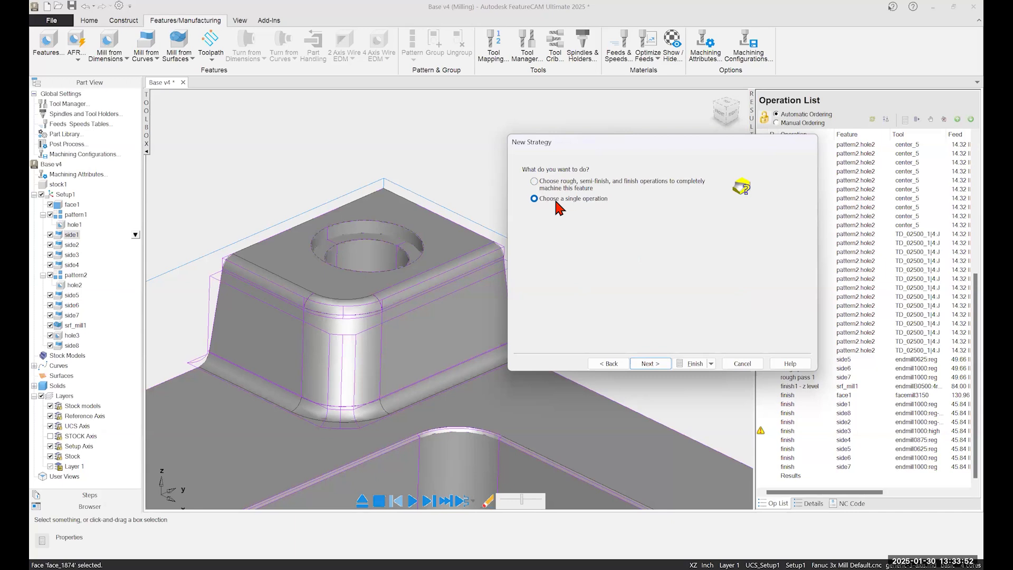
{"action": "left_click", "coordinate": [653, 363]}
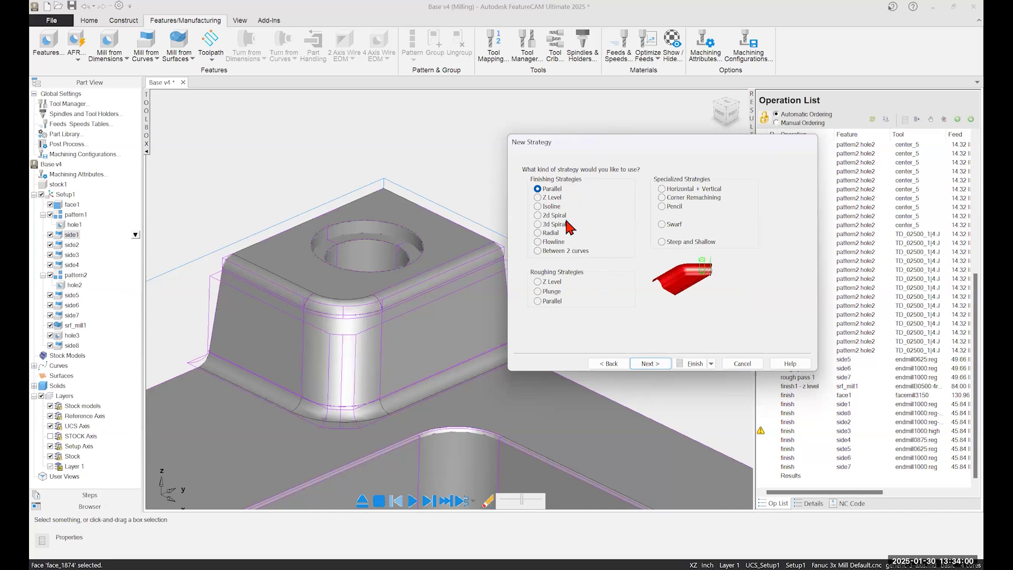
Step: Choose the Z Level finishing strategy and check its remachining options without changing them
{"action": "left_click", "coordinate": [548, 197]}
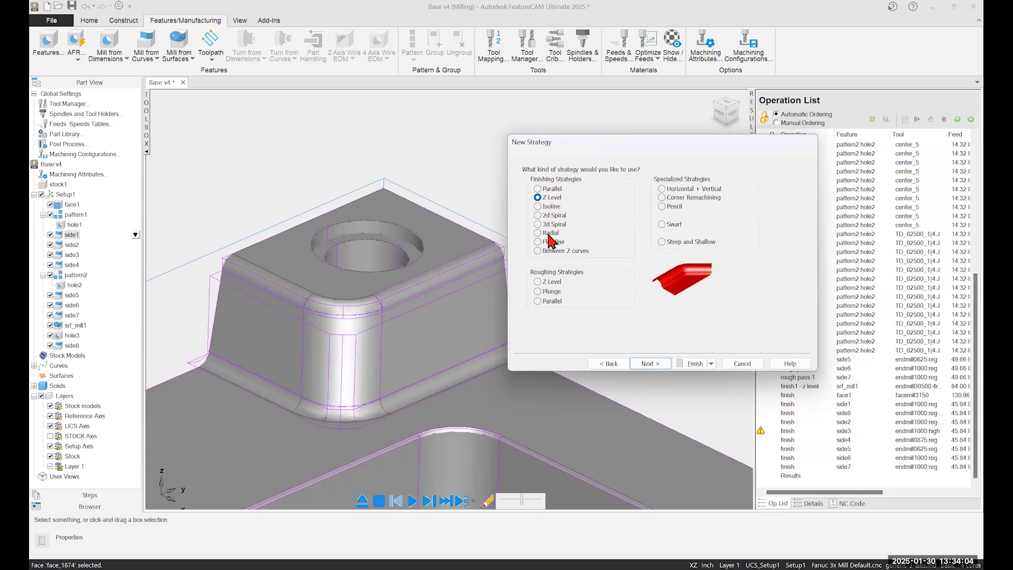
{"action": "left_click", "coordinate": [648, 364]}
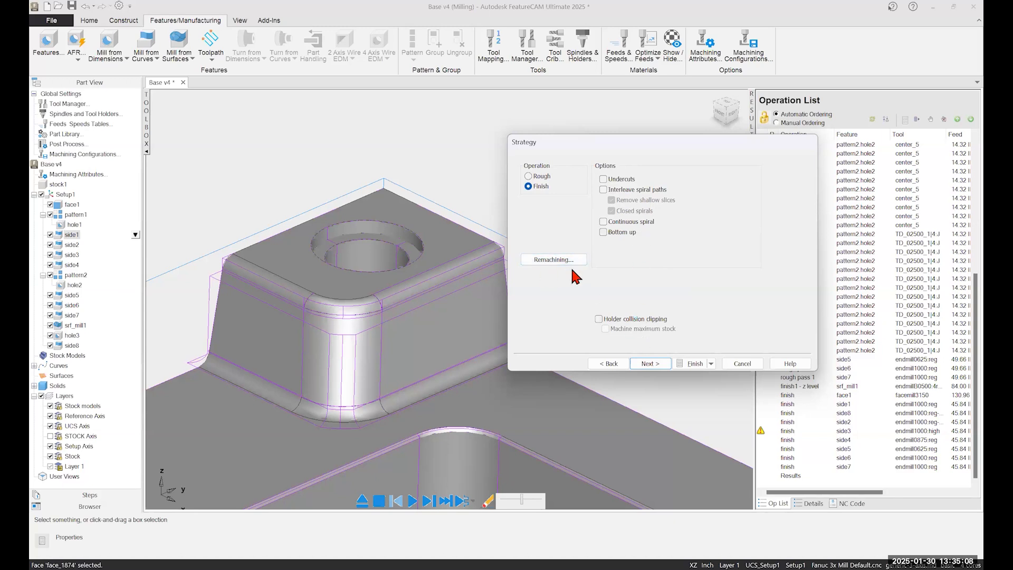
{"action": "left_click", "coordinate": [554, 259]}
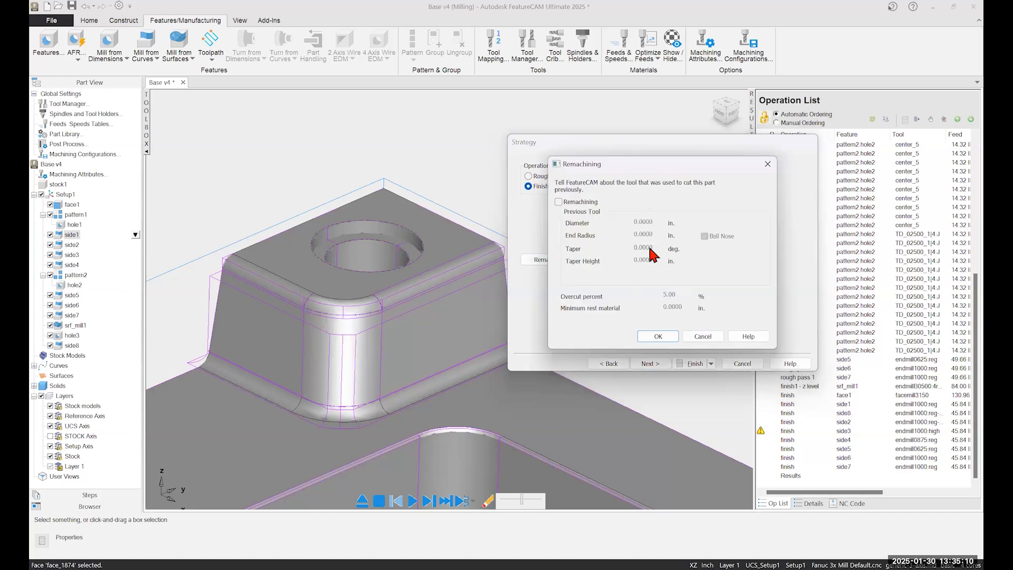
{"action": "left_click", "coordinate": [703, 336]}
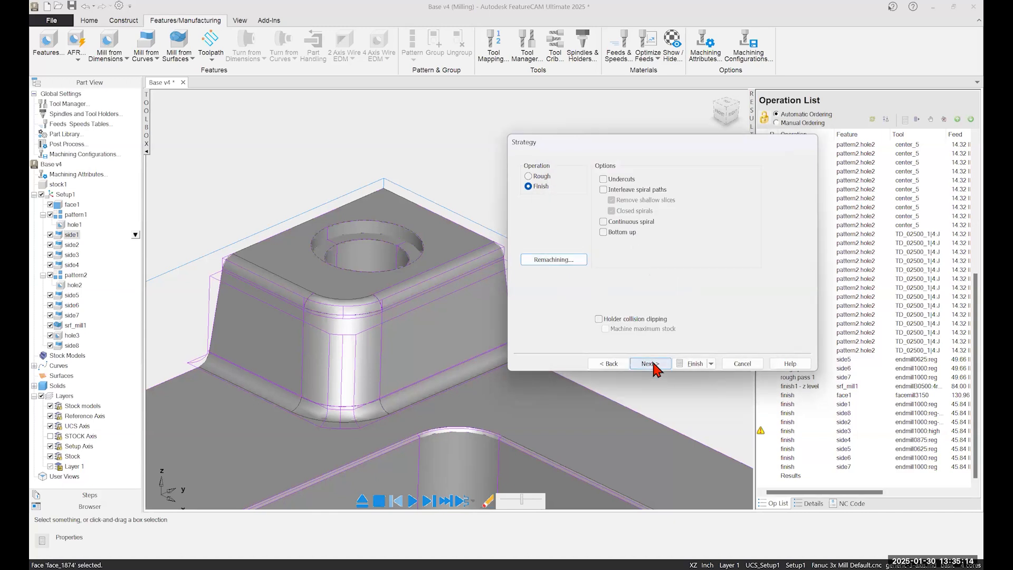
Step: Create the surface milling feature with automatic edges, stock dimensions as the boundary, no slope limitation and the default tool
{"action": "left_click", "coordinate": [654, 363]}
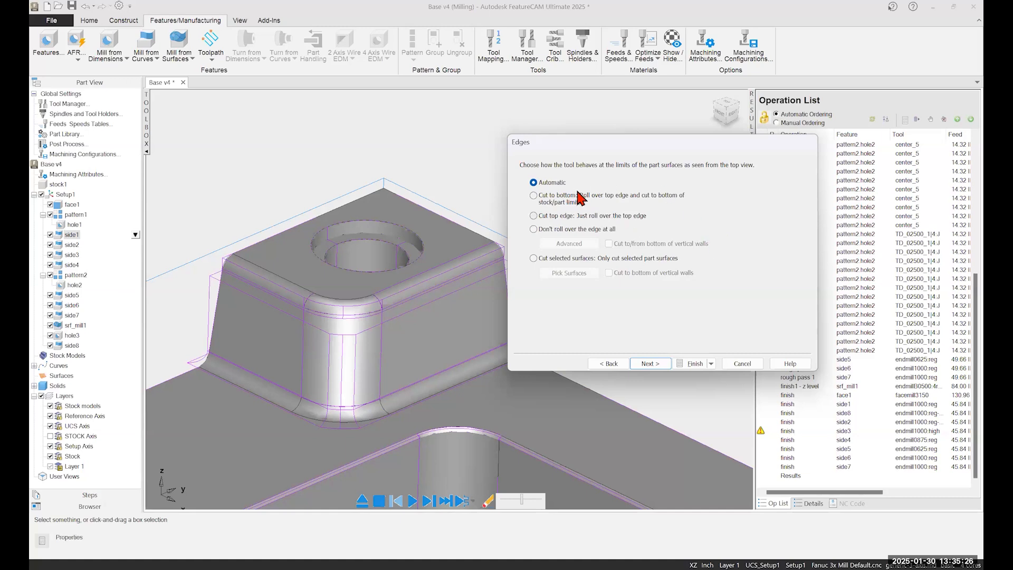
{"action": "left_click", "coordinate": [653, 365]}
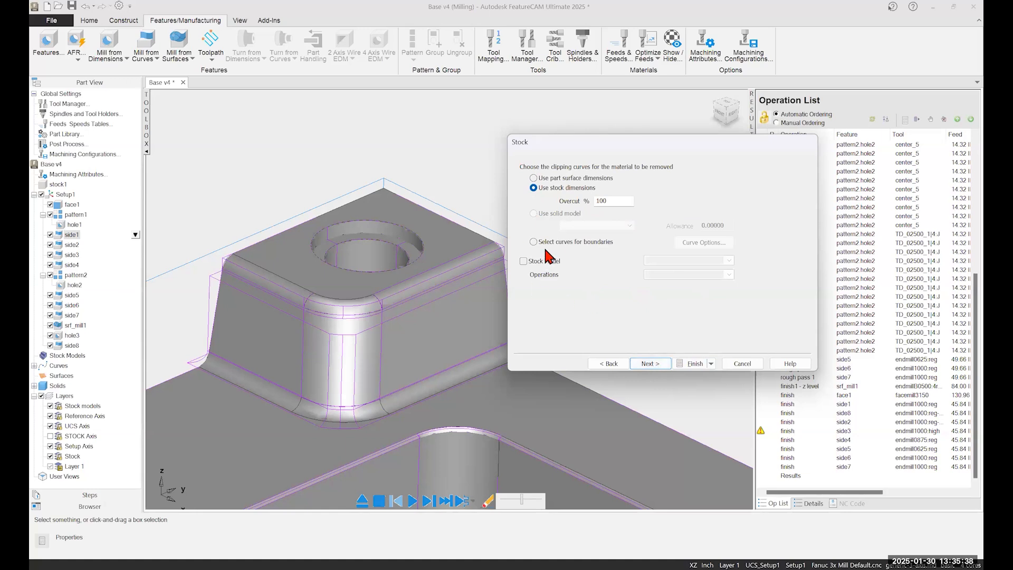
{"action": "left_click", "coordinate": [653, 365]}
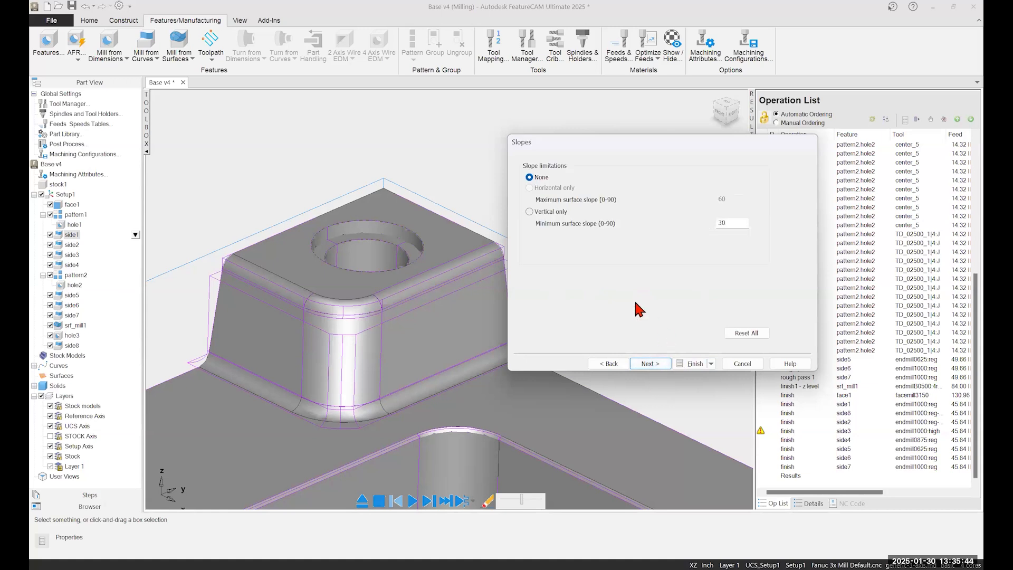
{"action": "left_click", "coordinate": [656, 365]}
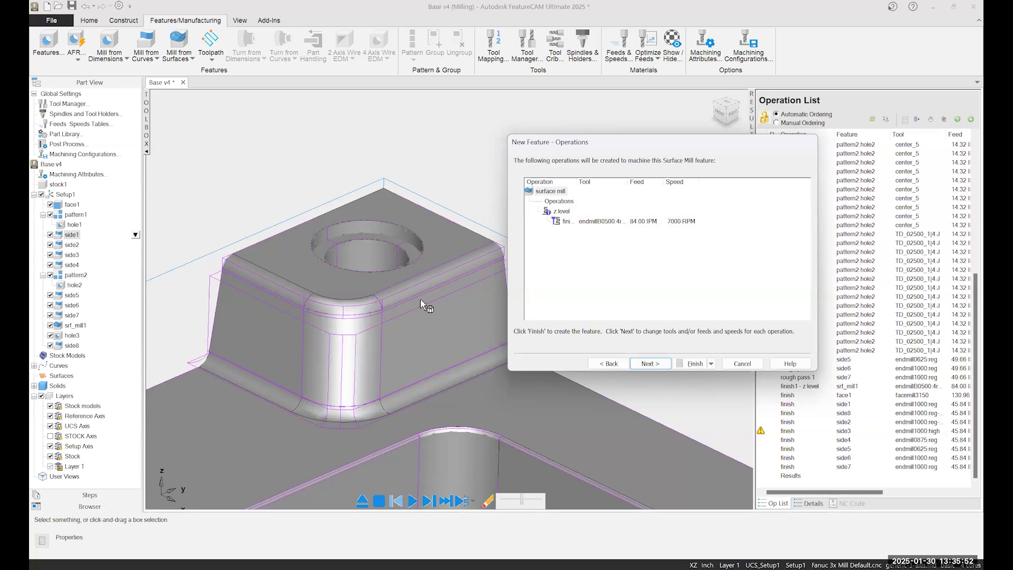
{"action": "left_click", "coordinate": [654, 362]}
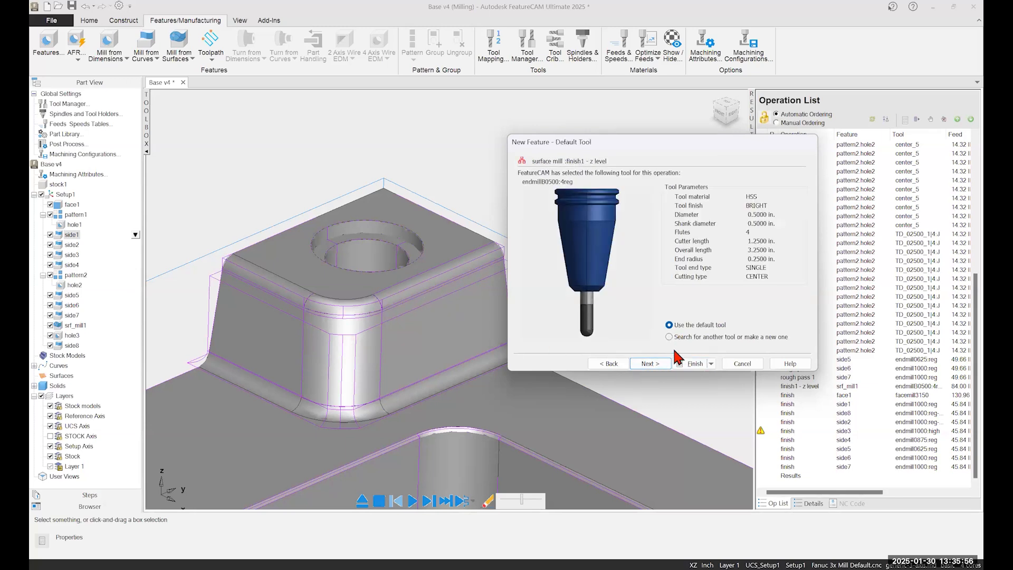
{"action": "left_click", "coordinate": [693, 368]}
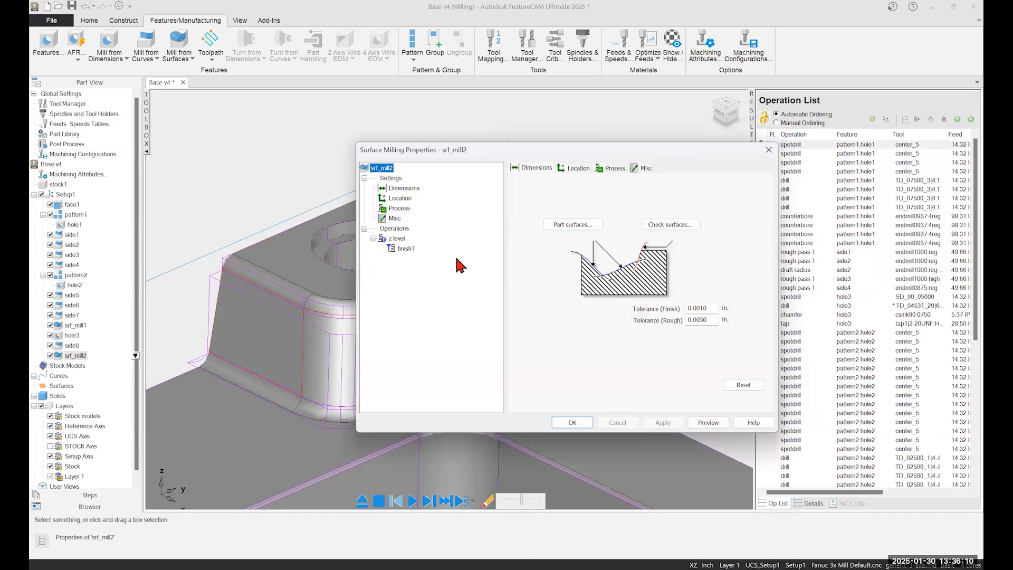
Step: Review the part surfaces assigned to the srf_mill2 feature and leave the selection unchanged
{"action": "left_click_drag", "start_coordinate": [447, 157], "coordinate": [511, 153]}
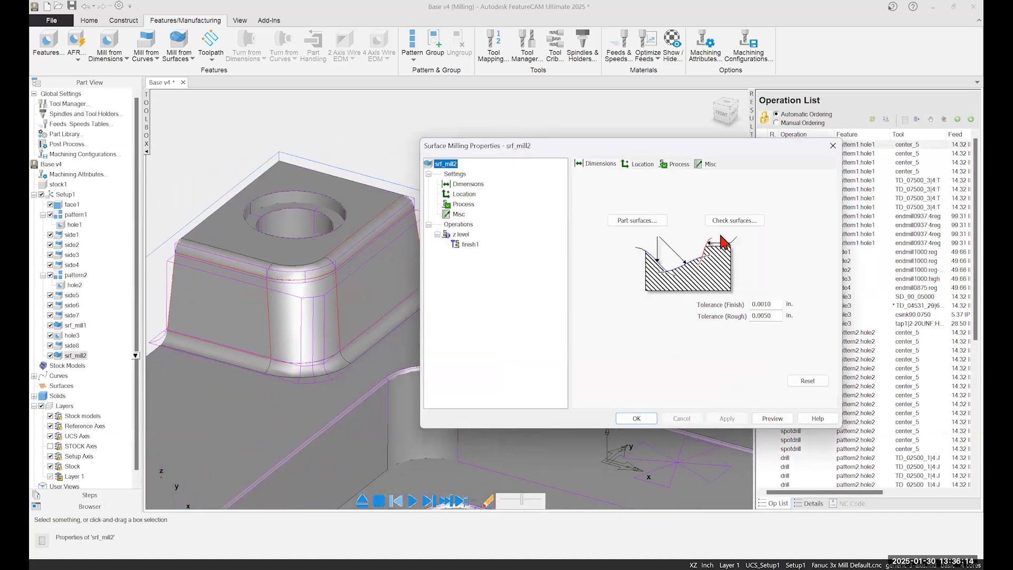
{"action": "left_click", "coordinate": [650, 221]}
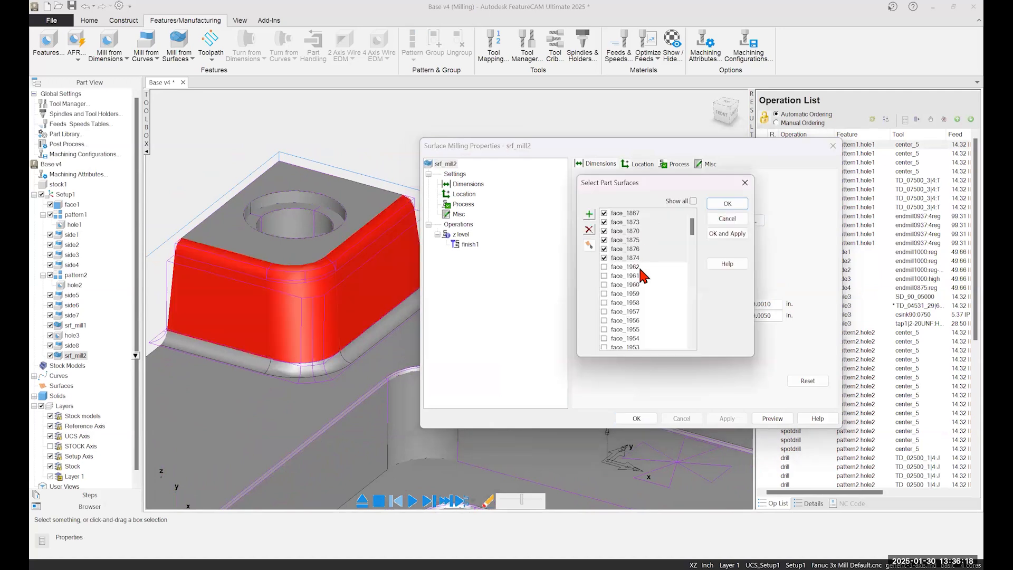
{"action": "mouse_move", "coordinate": [696, 228]}
{"action": "left_mouse_down"}
{"action": "mouse_move", "coordinate": [695, 337]}
{"action": "mouse_move", "coordinate": [691, 233]}
{"action": "left_mouse_up"}
{"action": "left_click", "coordinate": [719, 218]}
Step: Add the flat face surrounding the corner bosses as a check surface of srf_mill2 and apply the feature changes
{"action": "left_click", "coordinate": [722, 223]}
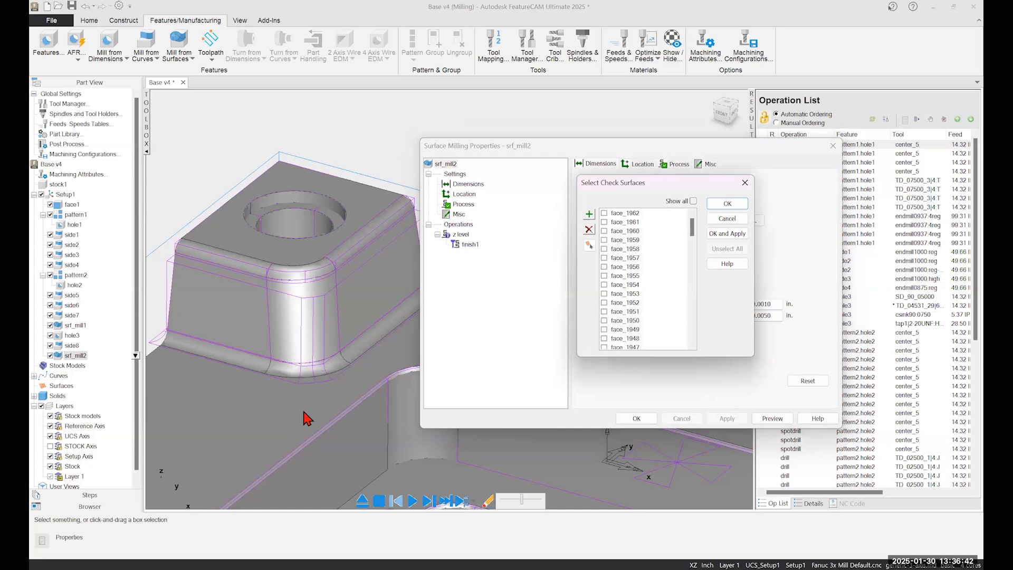
{"action": "left_click", "coordinate": [340, 399]}
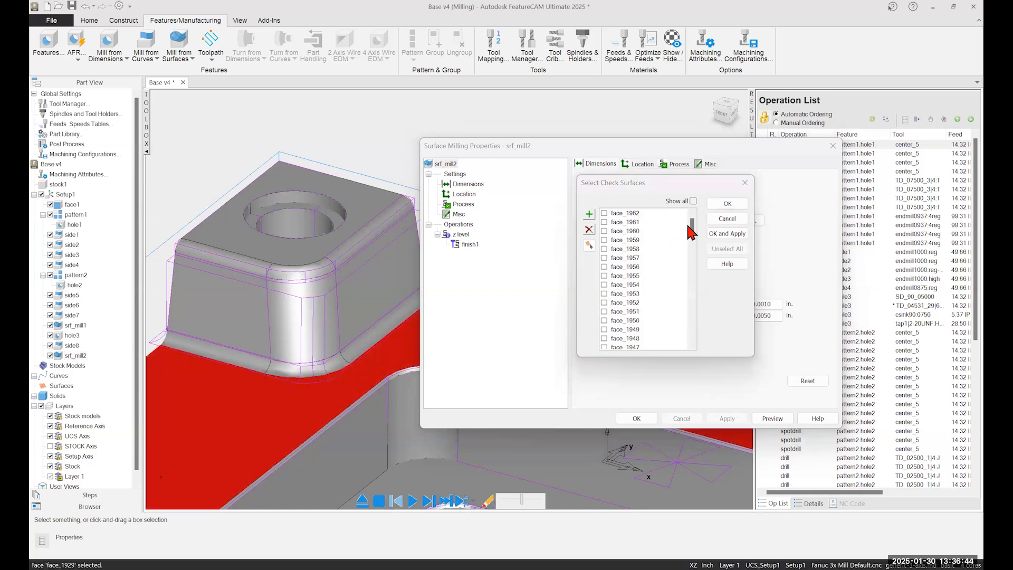
{"action": "left_click_drag", "start_coordinate": [692, 232], "coordinate": [698, 339]}
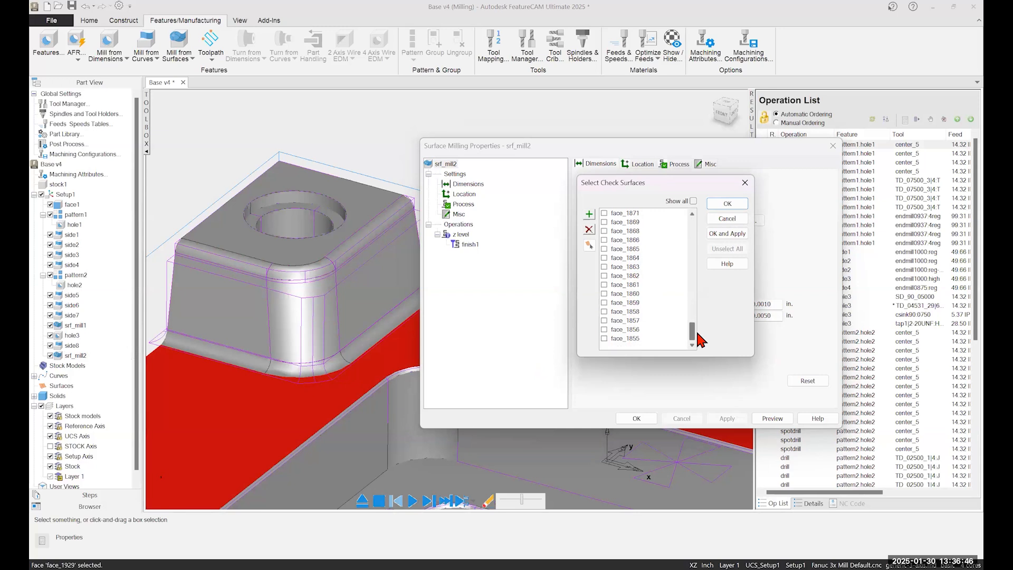
{"action": "left_click_drag", "start_coordinate": [697, 304], "coordinate": [685, 241]}
{"action": "left_click", "coordinate": [590, 214]}
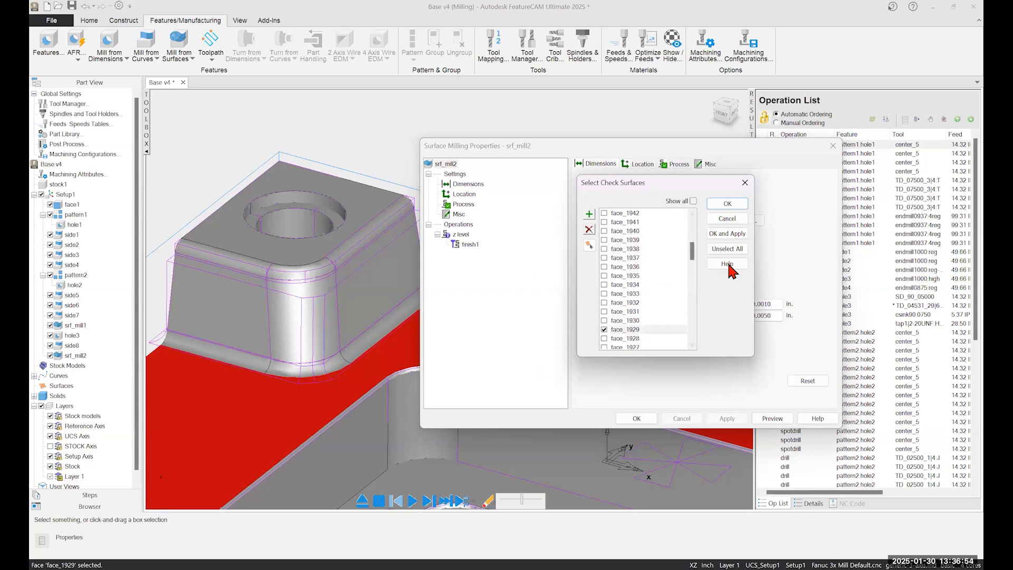
{"action": "left_click", "coordinate": [726, 205]}
{"action": "double_click", "coordinate": [771, 304]}
{"action": "left_click", "coordinate": [775, 316]}
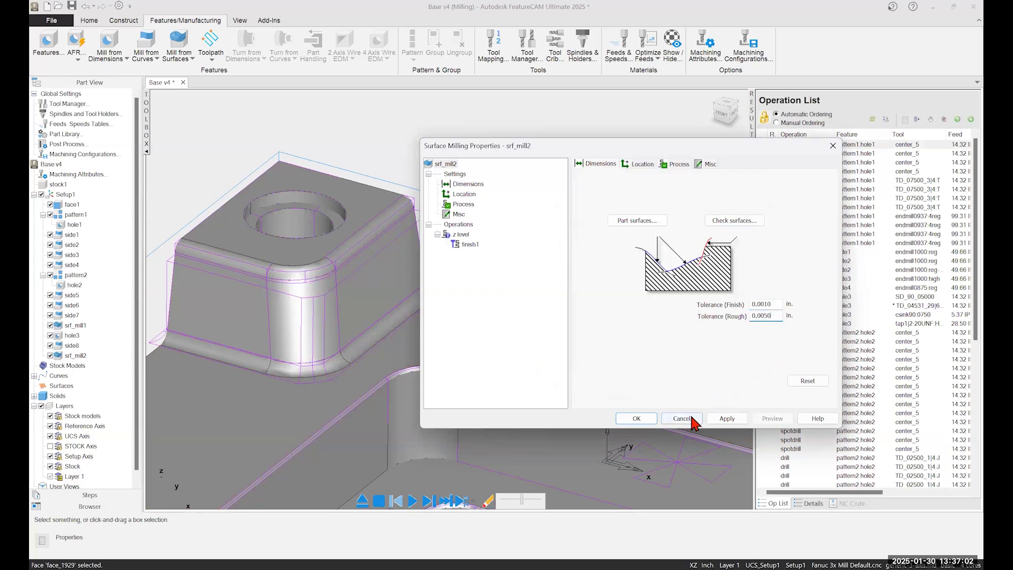
{"action": "left_click", "coordinate": [716, 416]}
{"action": "left_click", "coordinate": [650, 419]}
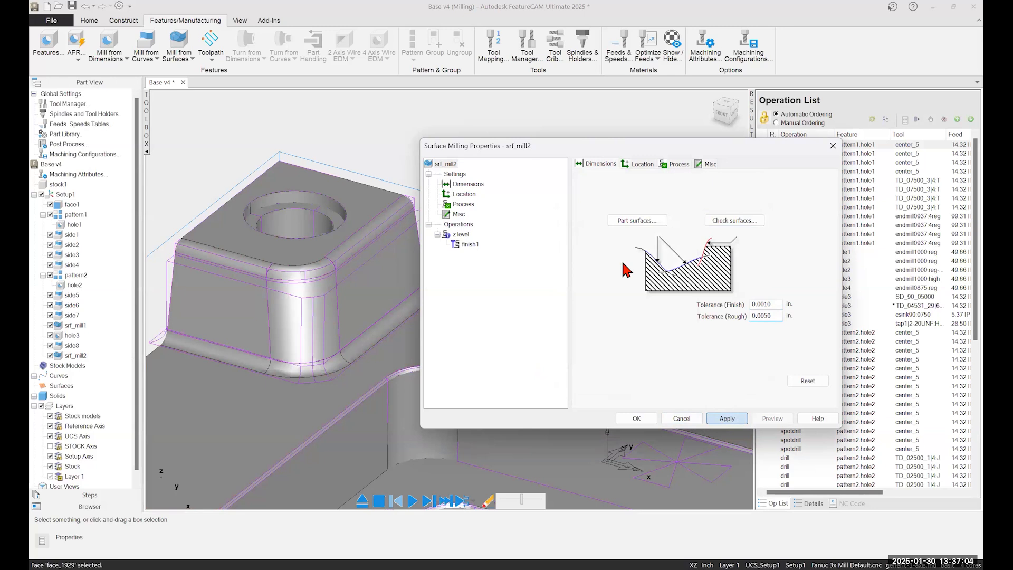
Step: Simulate the program with the default operation ordering and inspect the finished corner boss
{"action": "left_click", "coordinate": [76, 355]}
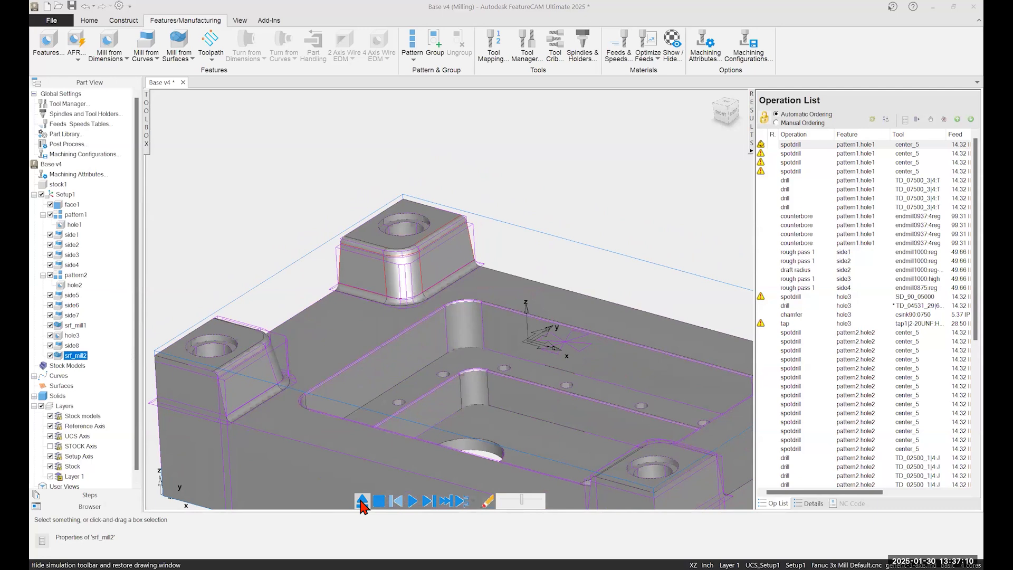
{"action": "left_click", "coordinate": [413, 501]}
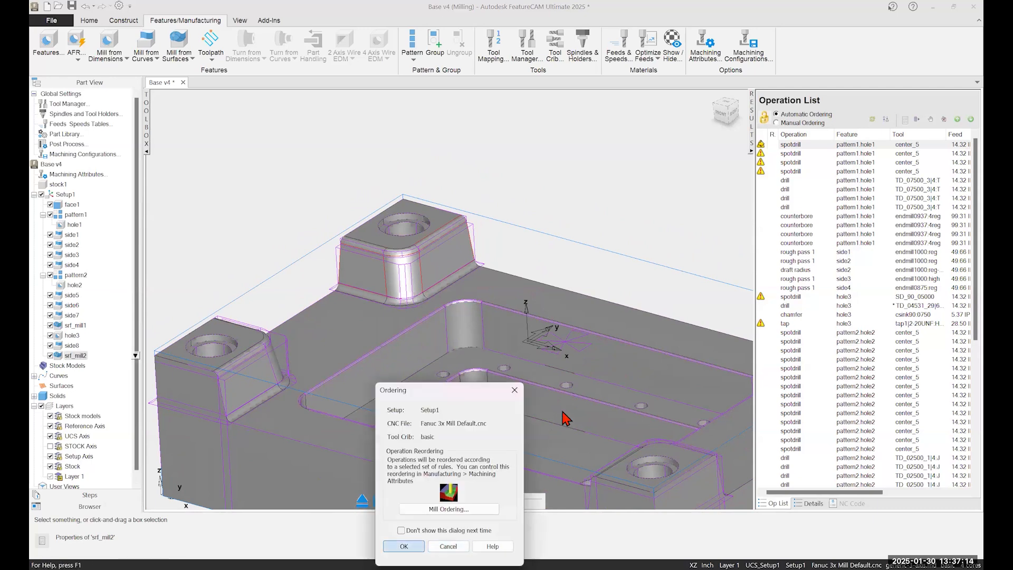
{"action": "key", "text": "Return"}
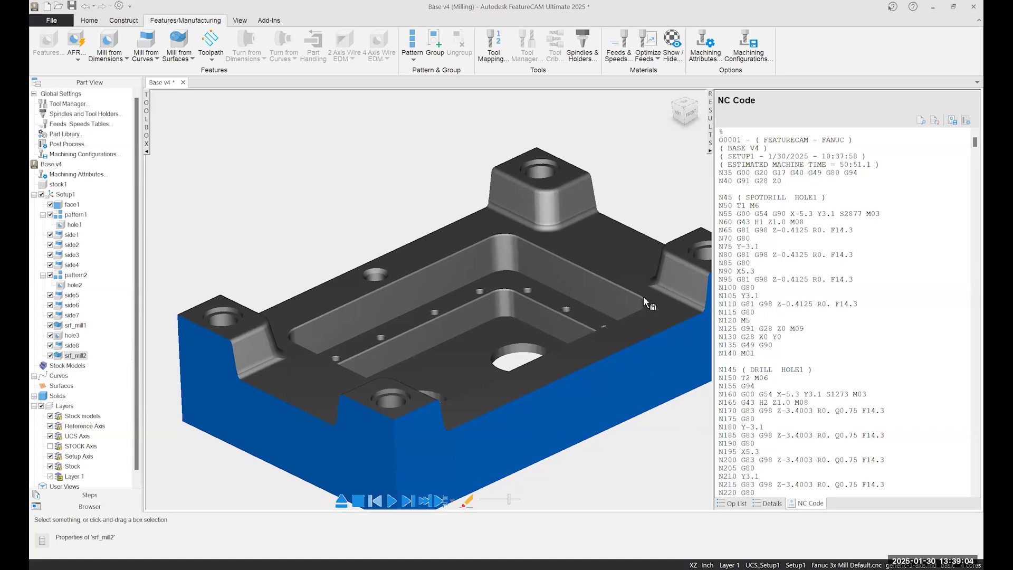
{"action": "left_click", "coordinate": [642, 190]}
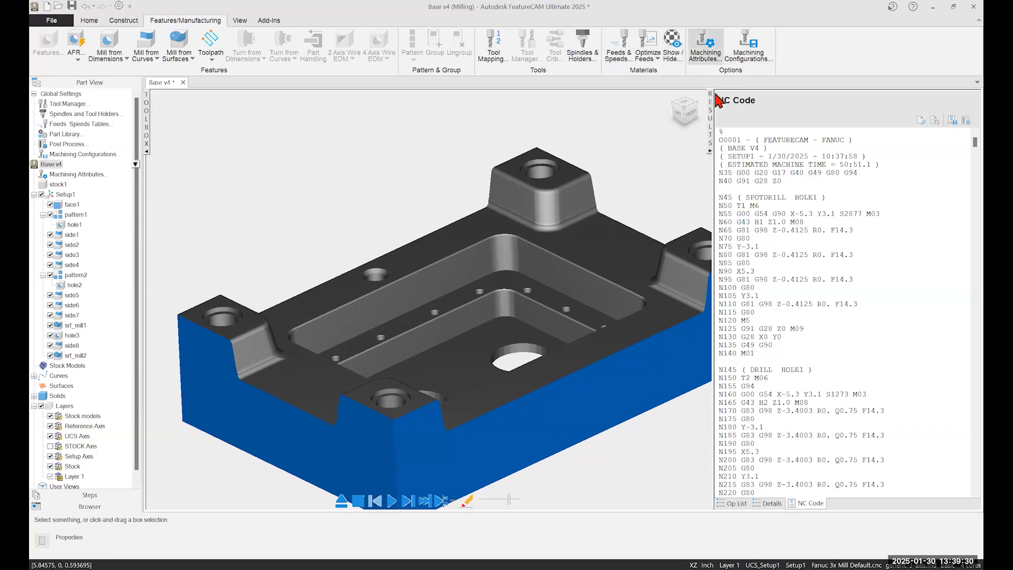
Step: Examine the mill machining attributes for drilling, pecking, milling, stepover, lead/ramp and operations
{"action": "left_click", "coordinate": [702, 61]}
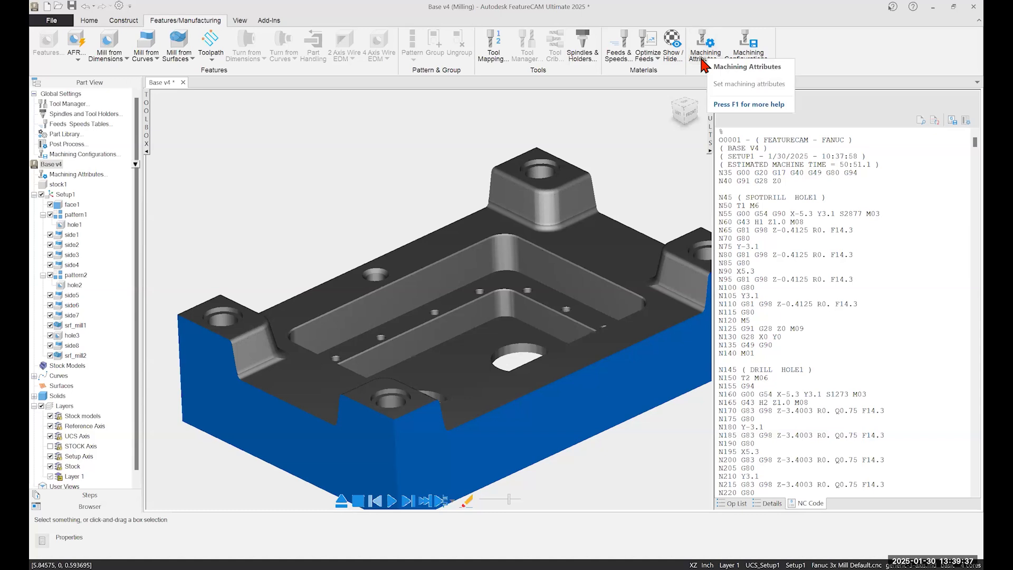
{"action": "left_click", "coordinate": [392, 177]}
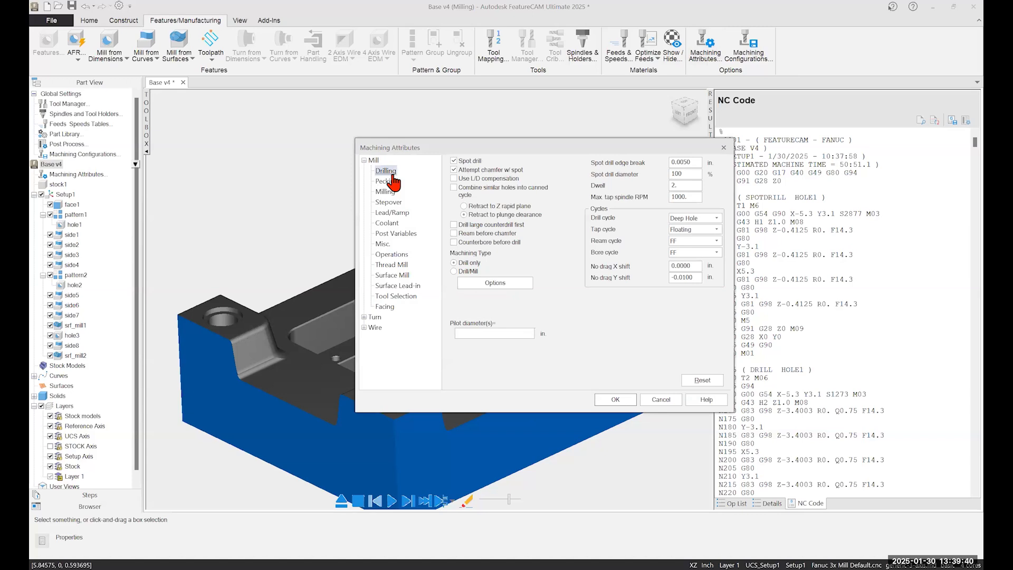
{"action": "left_click", "coordinate": [389, 181]}
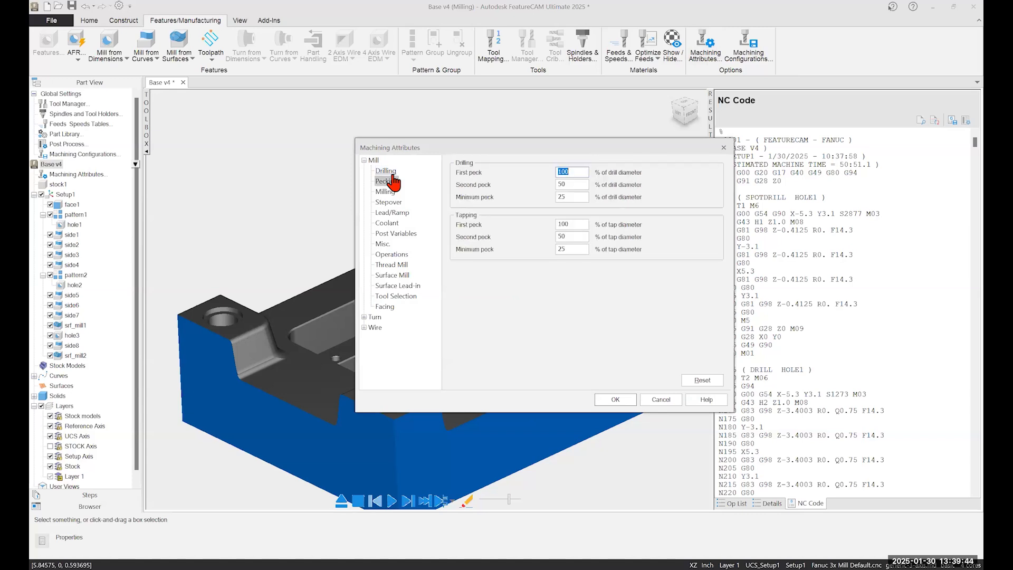
{"action": "key", "text": "End"}
{"action": "left_click", "coordinate": [385, 192]}
{"action": "key", "text": "Down"}
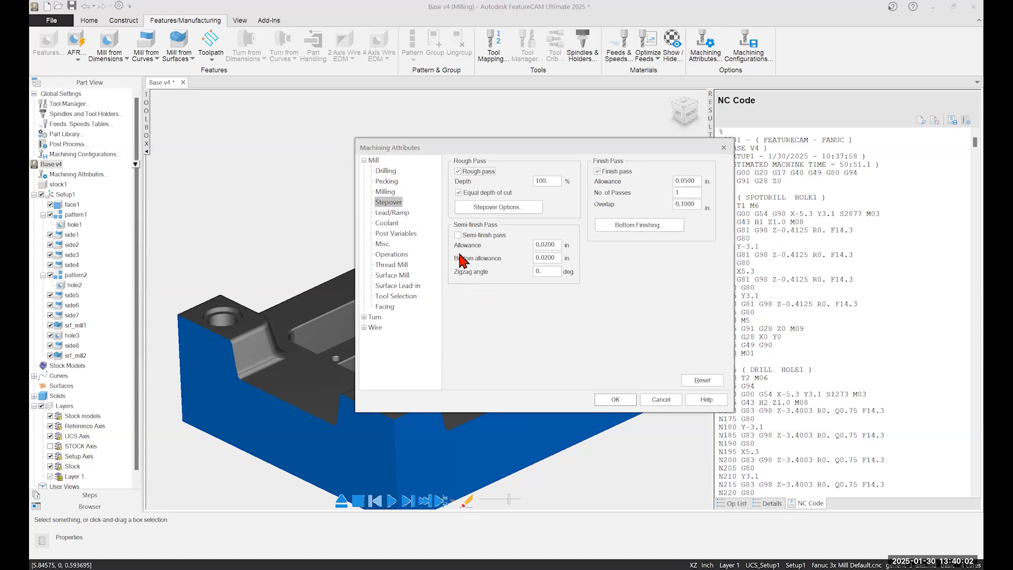
{"action": "left_click", "coordinate": [393, 213]}
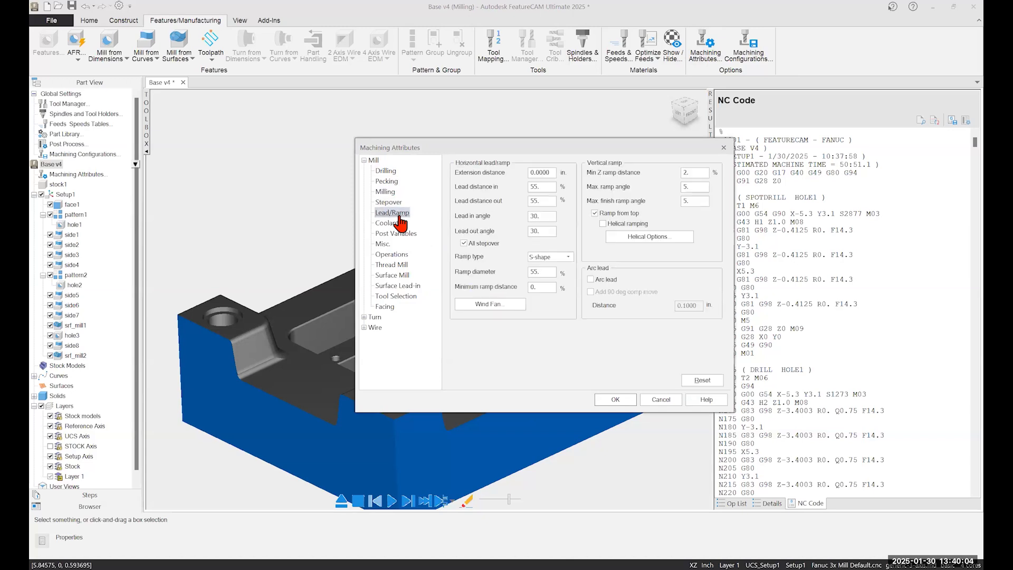
{"action": "key", "text": "Down"}
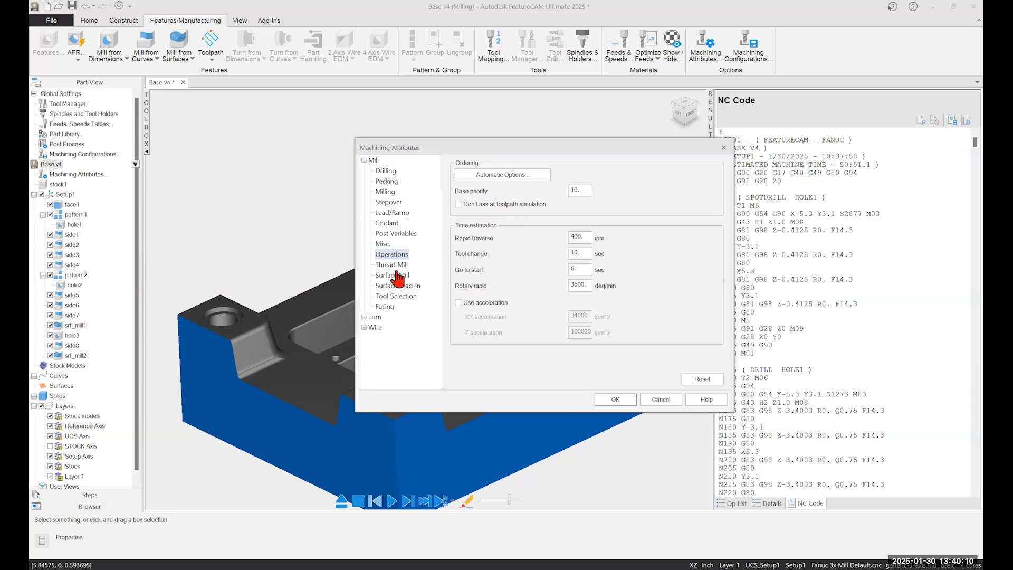
Step: Examine the thread mill, surface mill, surface lead-in, tool selection, facing and turn attribute categories, and leave the attributes unchanged
{"action": "left_click", "coordinate": [398, 266]}
{"action": "left_click", "coordinate": [404, 276]}
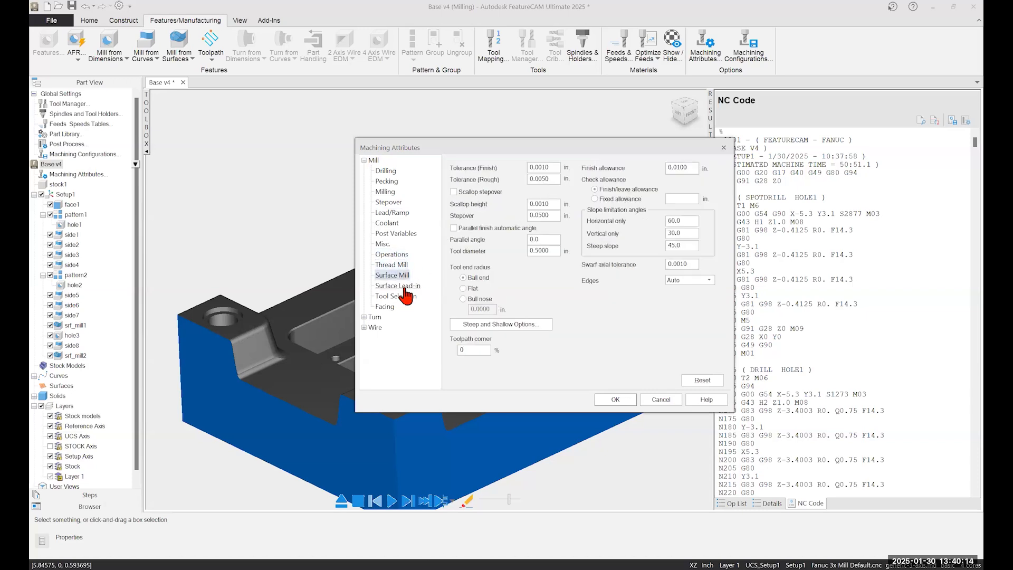
{"action": "left_click", "coordinate": [404, 287]}
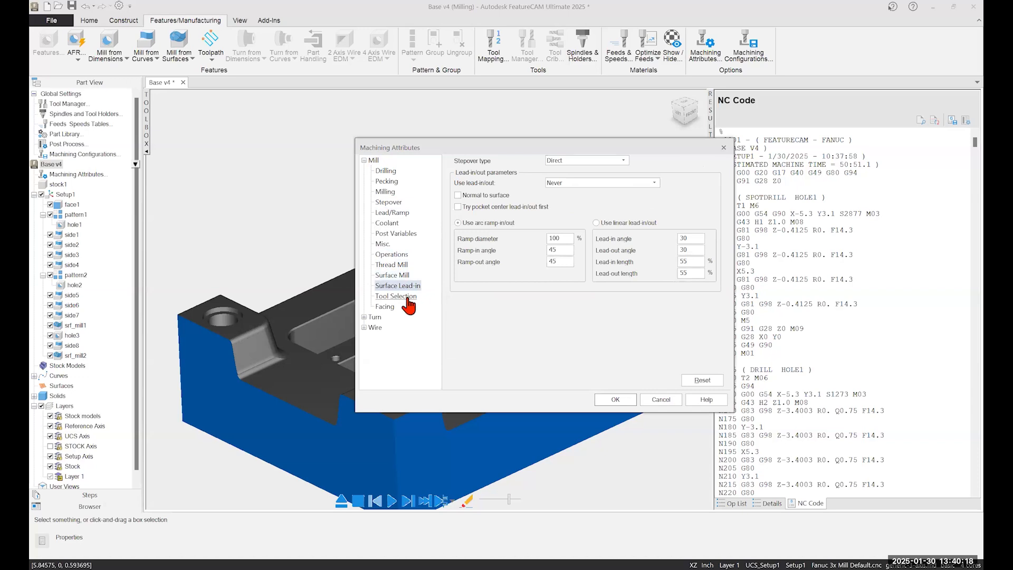
{"action": "left_click", "coordinate": [407, 297]}
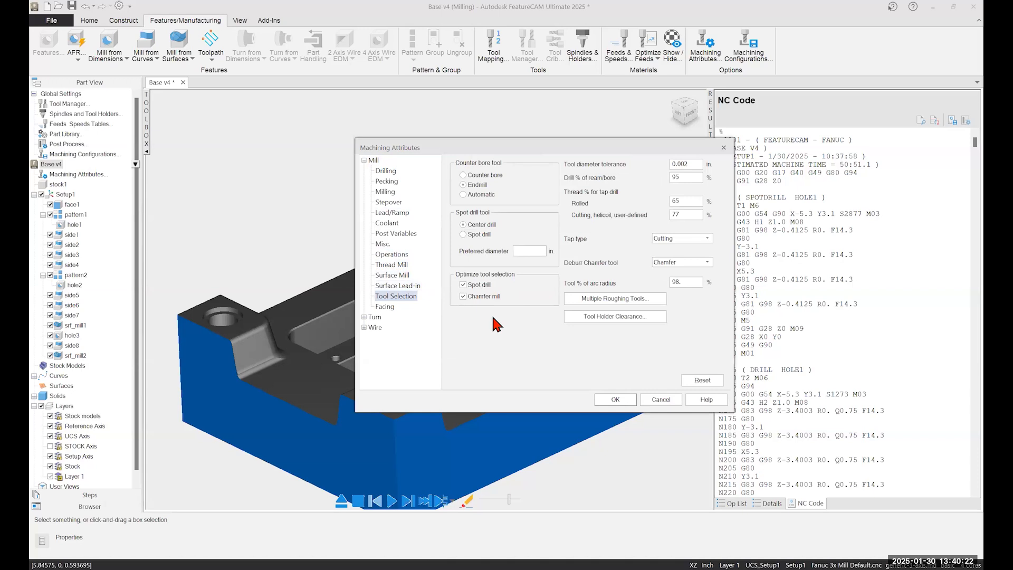
{"action": "left_click", "coordinate": [392, 308]}
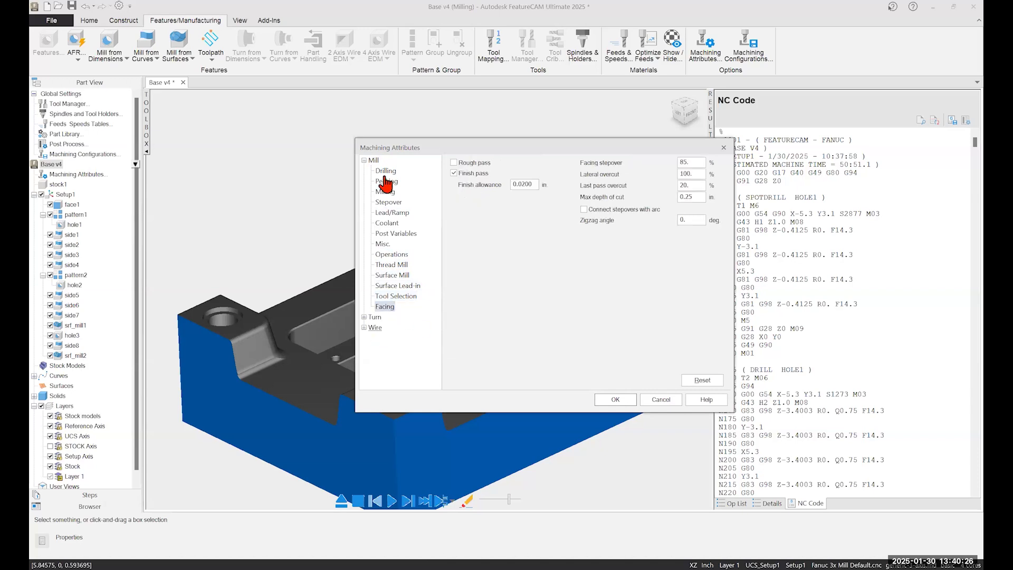
{"action": "left_click", "coordinate": [364, 317]}
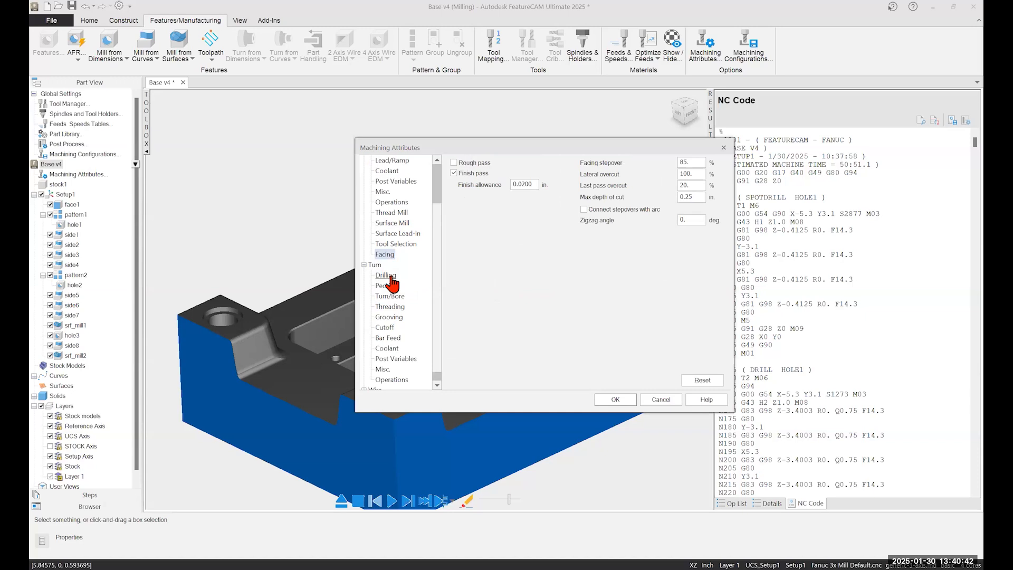
{"action": "left_click", "coordinate": [659, 400]}
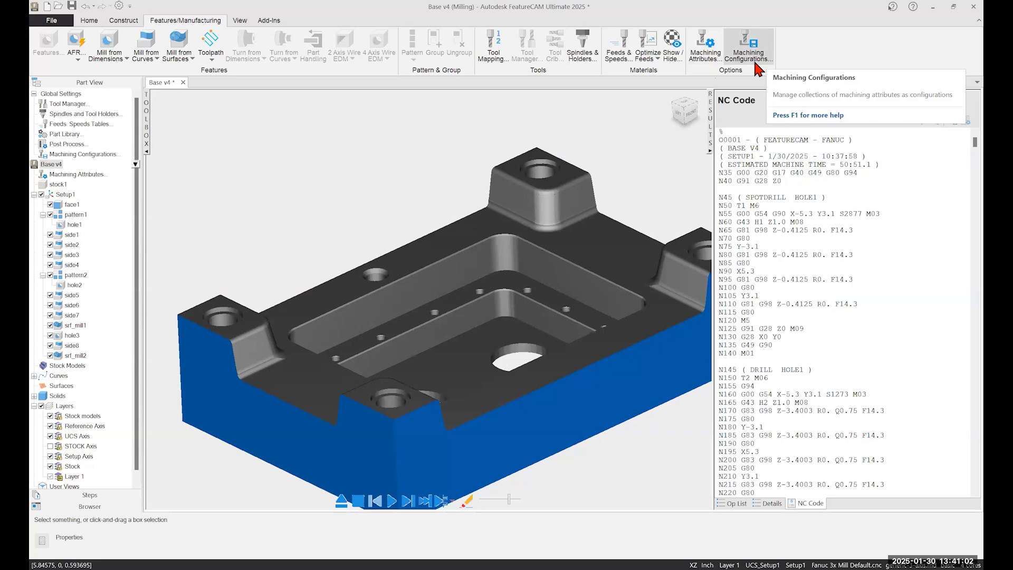
Step: Examine the aluminum feeds, speeds and cutting data for milling, drilling and turning, and leave the tables unchanged
{"action": "left_click", "coordinate": [629, 56]}
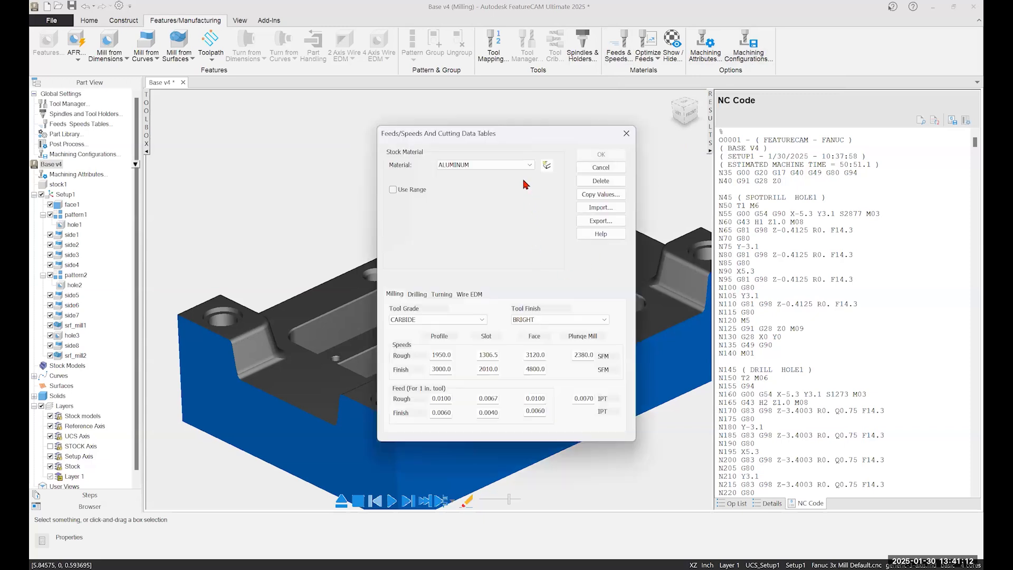
{"action": "left_click", "coordinate": [418, 295]}
{"action": "left_click", "coordinate": [442, 295]}
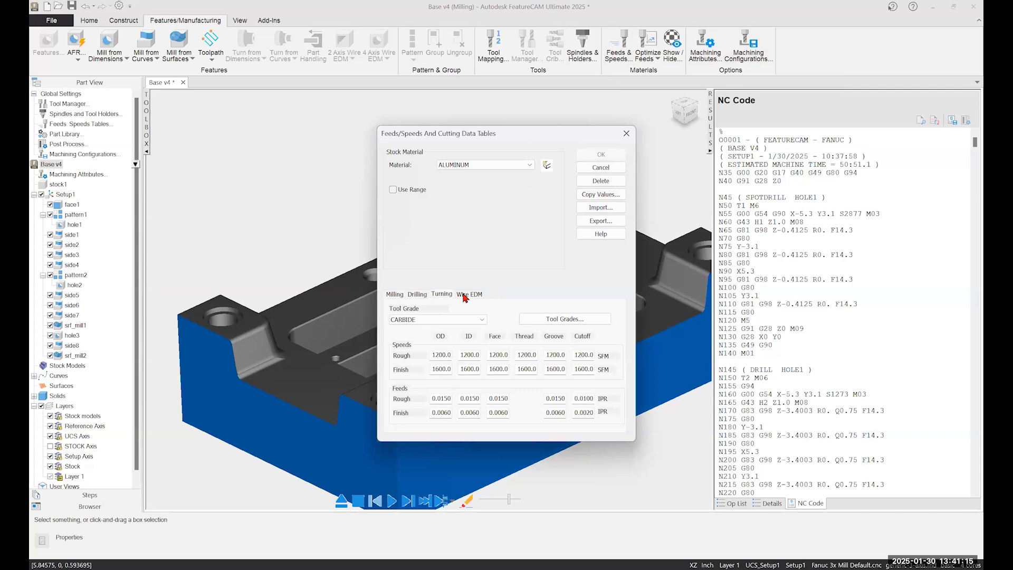
{"action": "left_click", "coordinate": [417, 295]}
{"action": "left_click", "coordinate": [400, 300]}
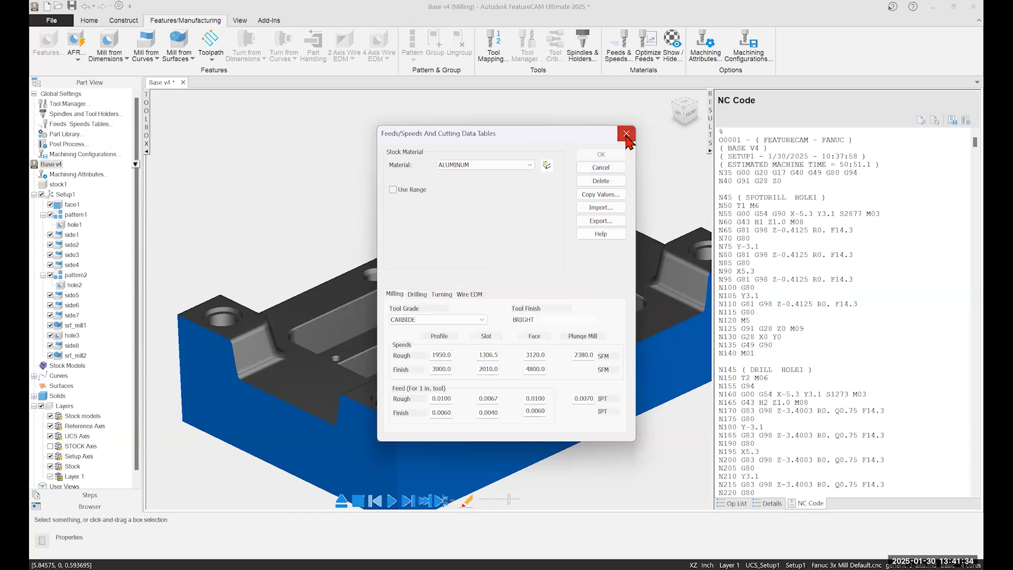
Step: Examine the feed optimization parameters for target horsepower and tool load sampling without processing the part
{"action": "left_click", "coordinate": [648, 57]}
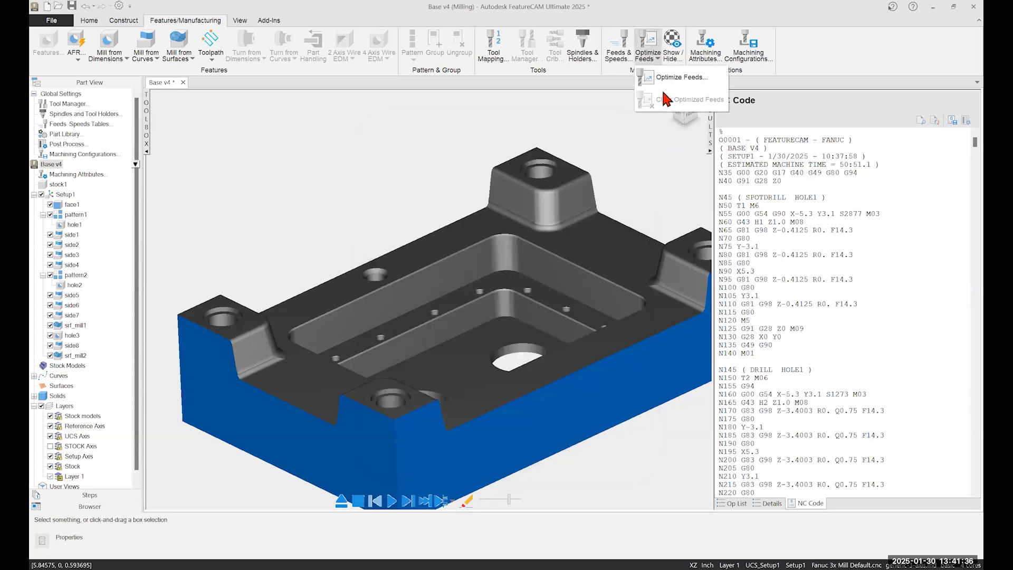
{"action": "left_click", "coordinate": [664, 83]}
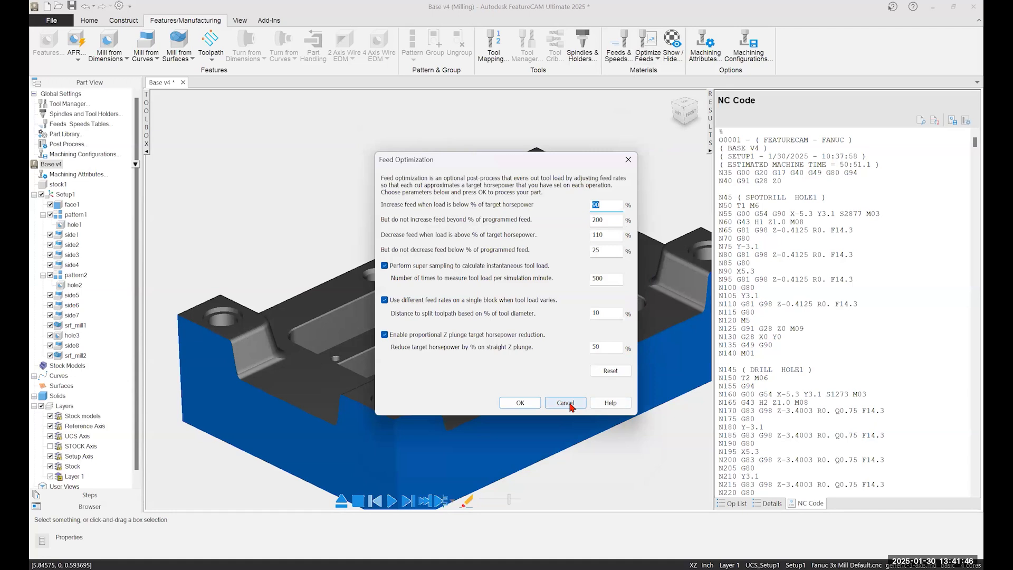
{"action": "left_click", "coordinate": [628, 159]}
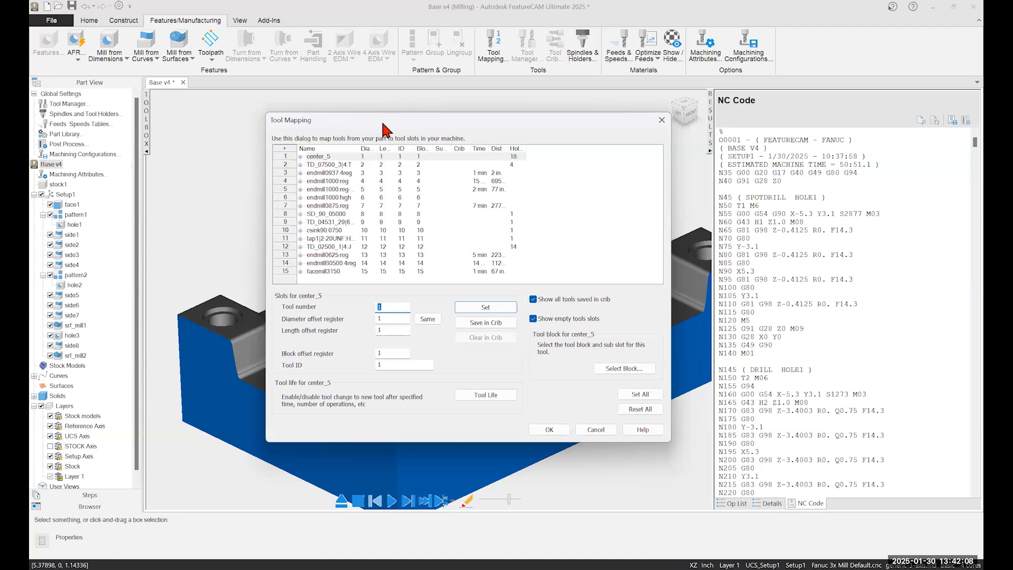
Step: Examine the tool mapping for tools 1 to 7, including the offset registers of endmill0875:reg, and leave the mapping unchanged
{"action": "left_click", "coordinate": [342, 162]}
{"action": "left_click", "coordinate": [334, 157]}
{"action": "left_click", "coordinate": [333, 165]}
{"action": "left_click", "coordinate": [334, 173]}
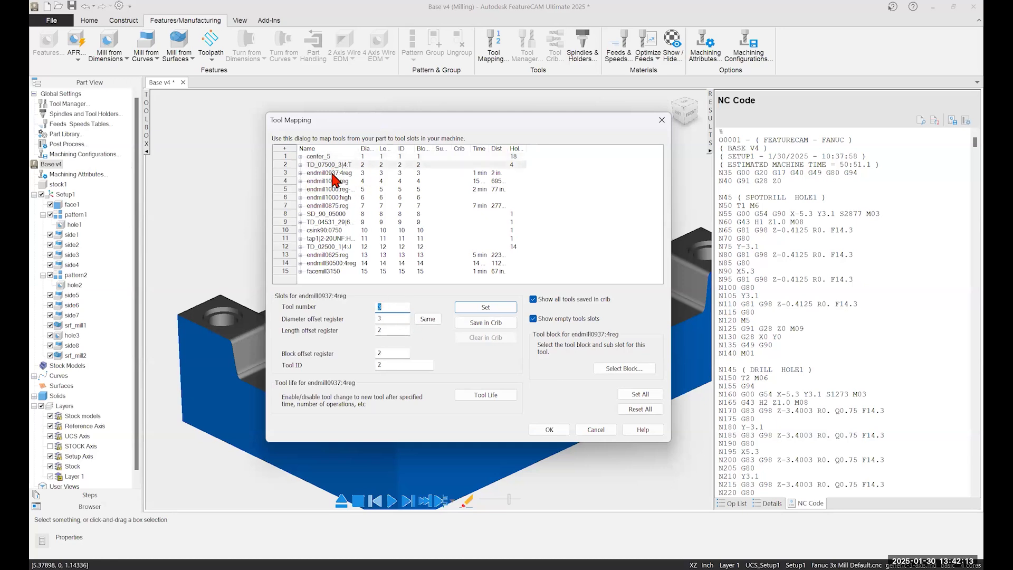
{"action": "left_click", "coordinate": [332, 183]}
{"action": "left_click", "coordinate": [333, 191]}
{"action": "left_click", "coordinate": [334, 200]}
{"action": "left_click", "coordinate": [336, 206]}
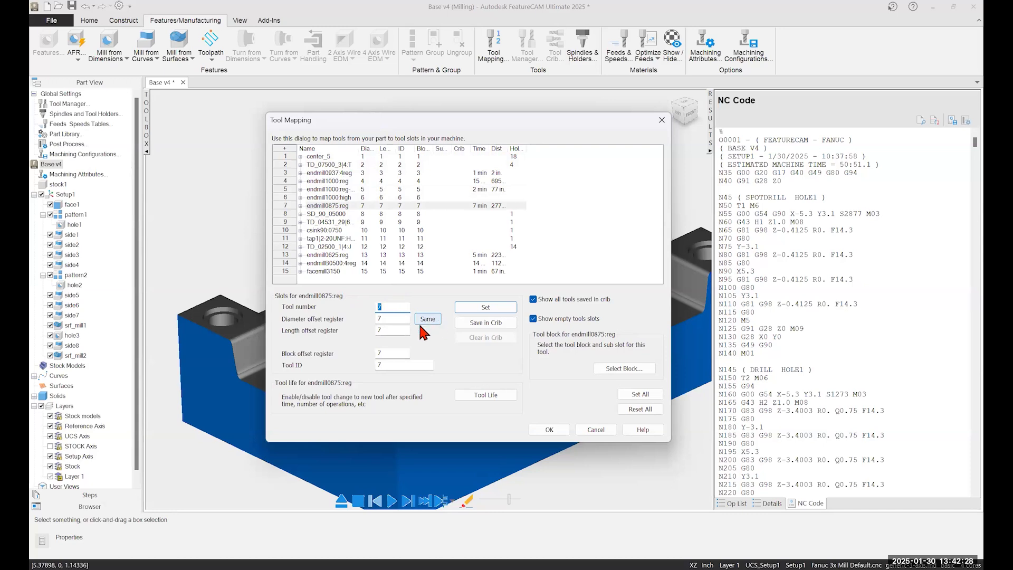
{"action": "left_click", "coordinate": [396, 319]}
{"action": "left_click", "coordinate": [395, 331]}
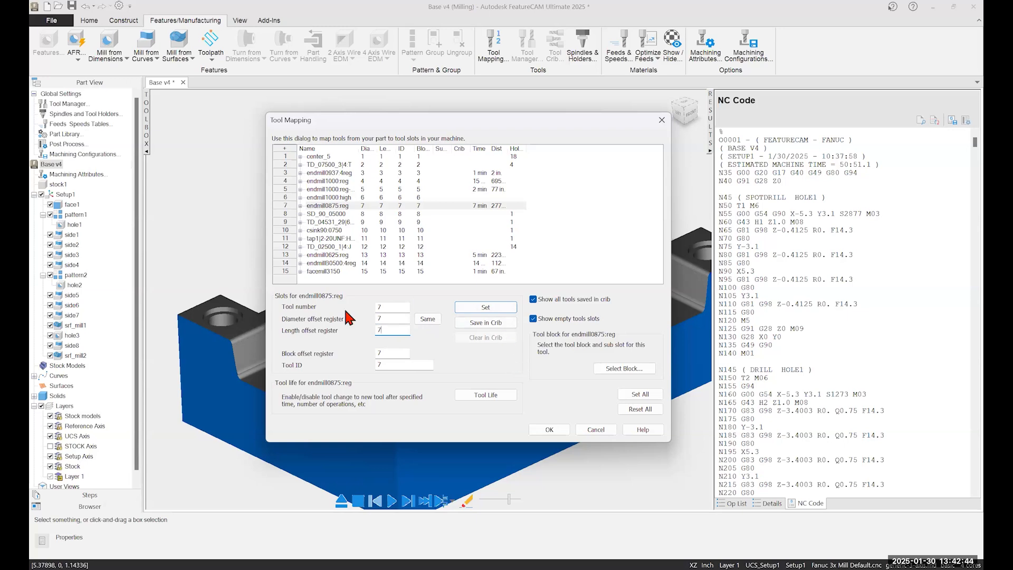
{"action": "left_click", "coordinate": [594, 430]}
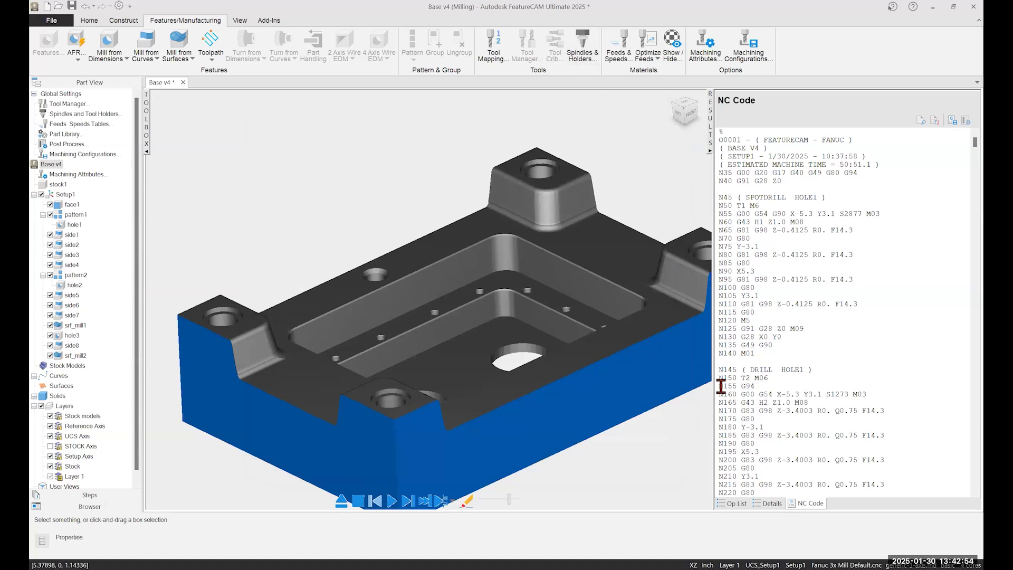
Step: Examine the list of available tool cribs and keep basic as the active crib
{"action": "middle_click_drag", "start_coordinate": [605, 325], "coordinate": [606, 325]}
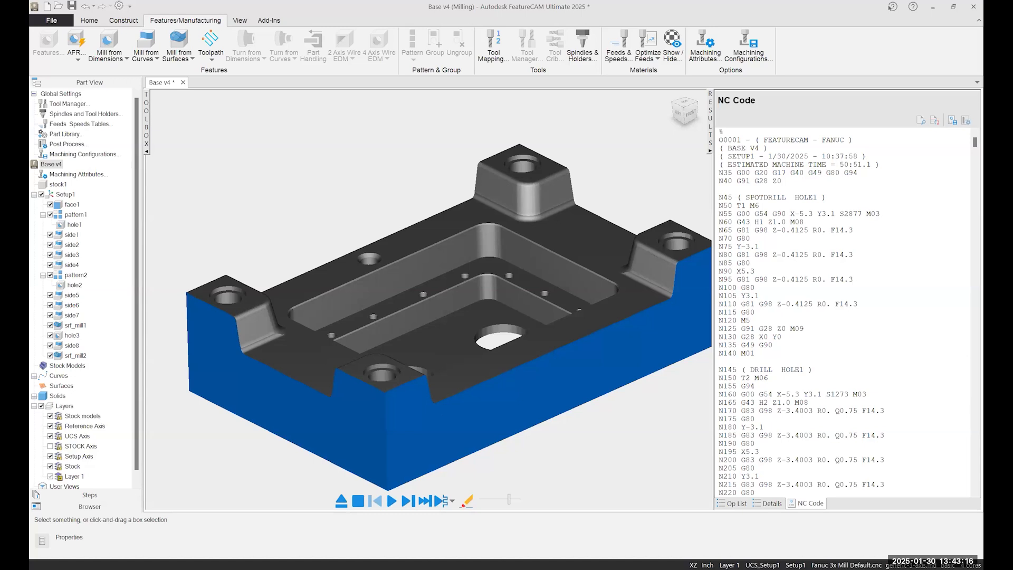
{"action": "left_click", "coordinate": [948, 564]}
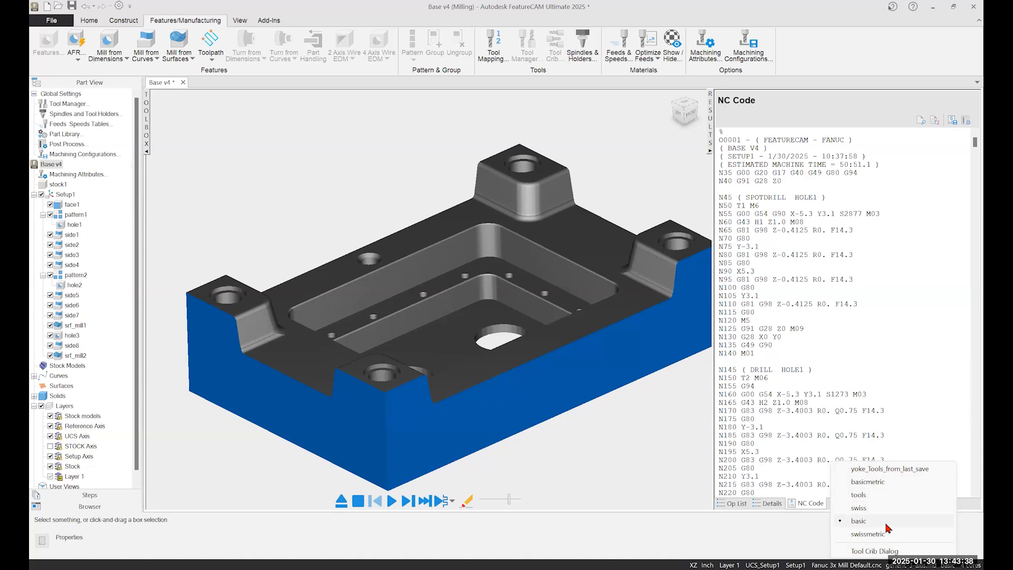
{"action": "left_click", "coordinate": [890, 551]}
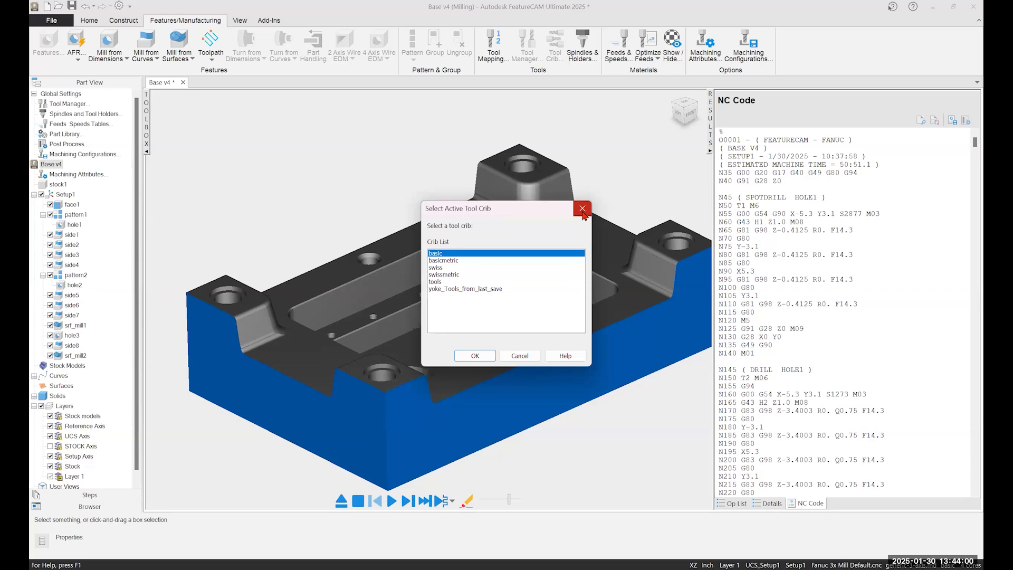
{"action": "left_click", "coordinate": [521, 357]}
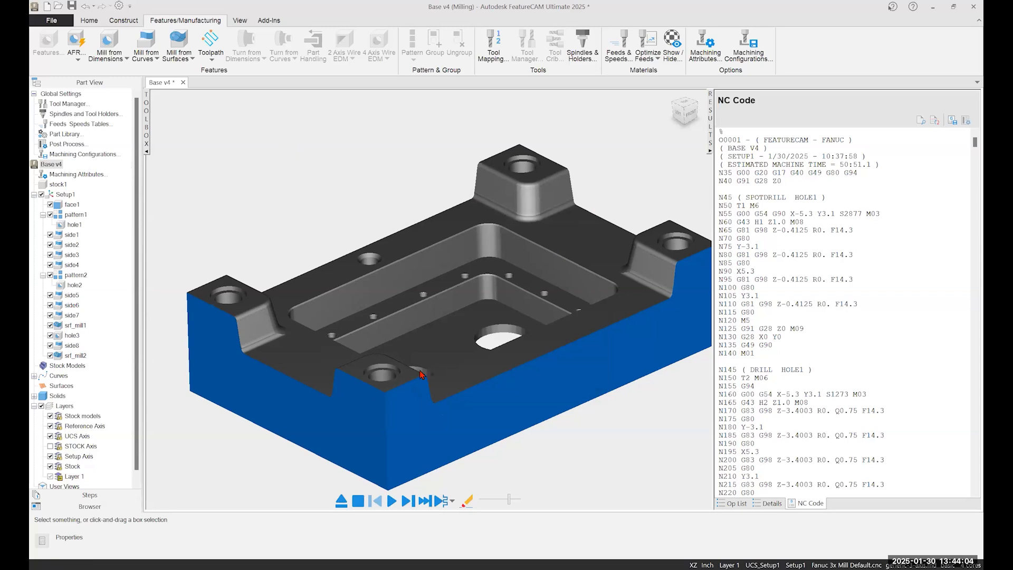
Step: Exit the simulation and show the programmed part in isometric view
{"action": "left_click", "coordinate": [341, 506]}
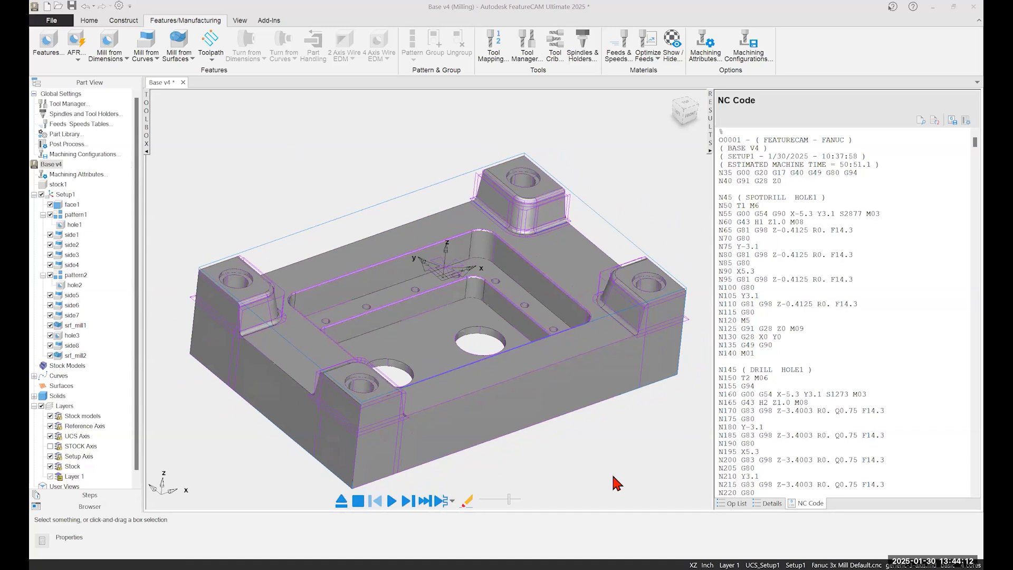
{"action": "key", "text": "ctrl+i"}
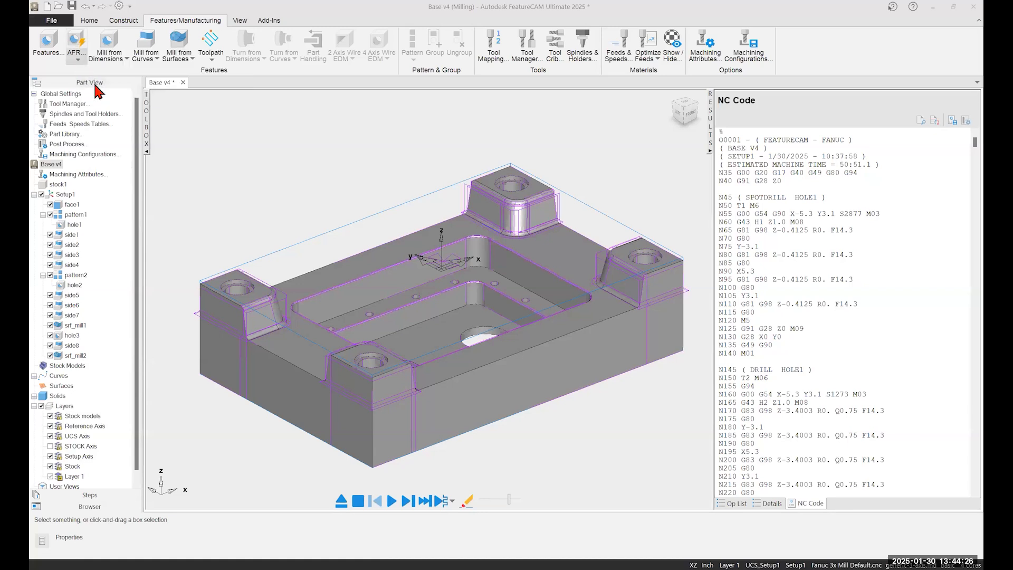
Step: Examine the Directed AFR options for hole, boss, pocket and side recognition, including maximum hole diameter, and leave without recognizing features
{"action": "left_click", "coordinate": [78, 60]}
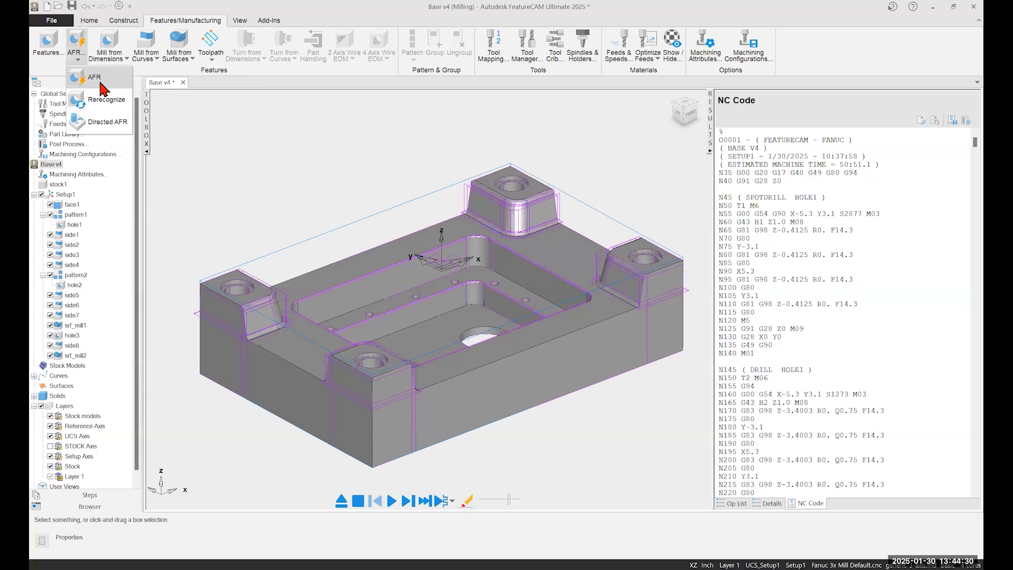
{"action": "left_click", "coordinate": [107, 122]}
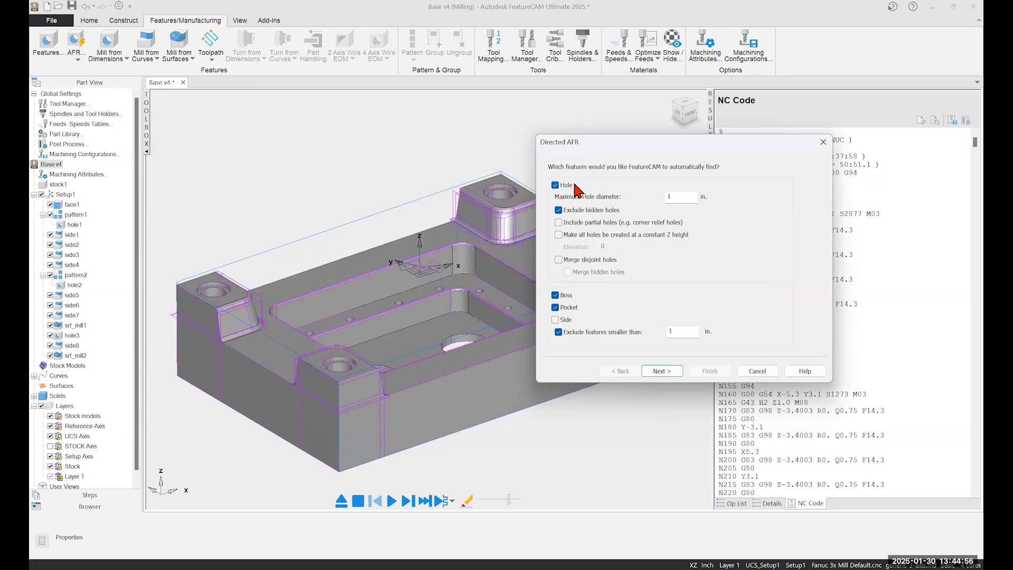
{"action": "left_click", "coordinate": [554, 185]}
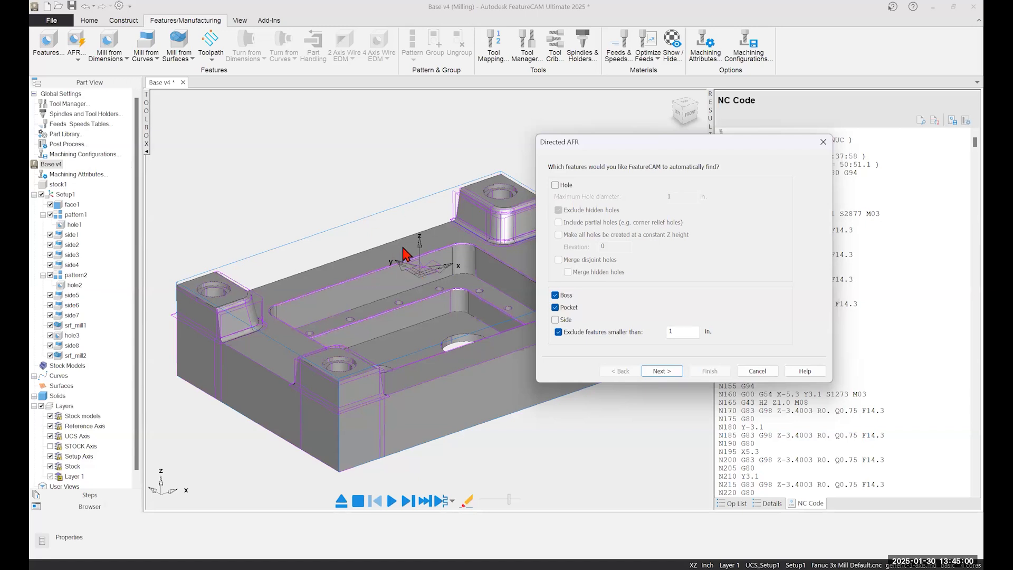
{"action": "left_click", "coordinate": [568, 184]}
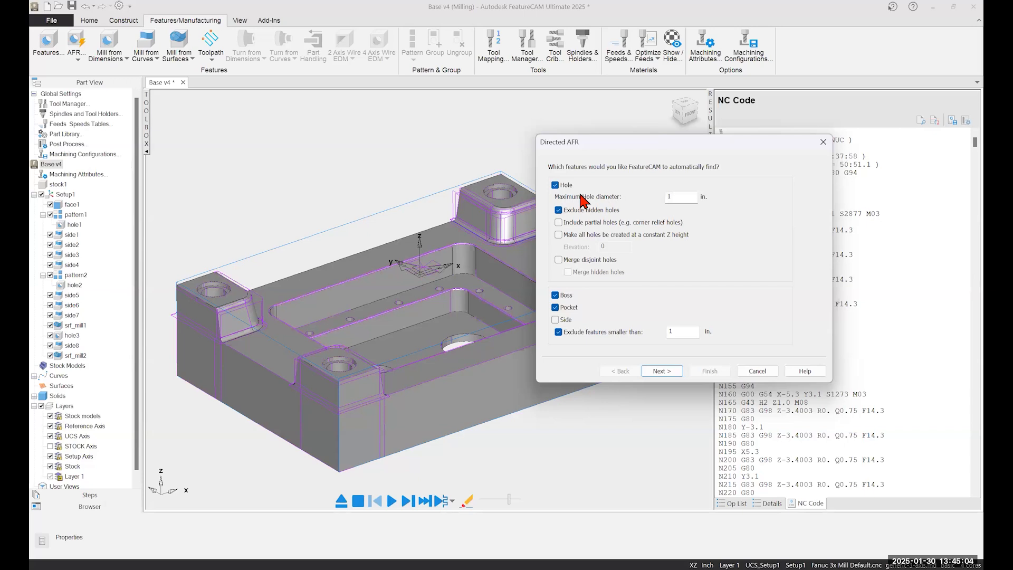
{"action": "double_click", "coordinate": [668, 197]}
{"action": "left_click", "coordinate": [684, 198]}
{"action": "left_click", "coordinate": [758, 372]}
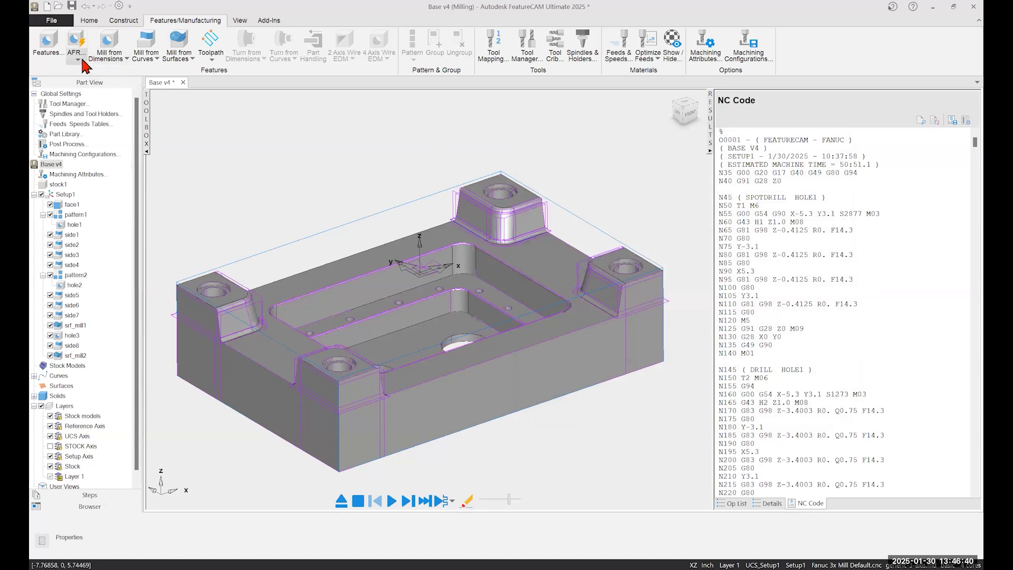
{"action": "left_click", "coordinate": [79, 59]}
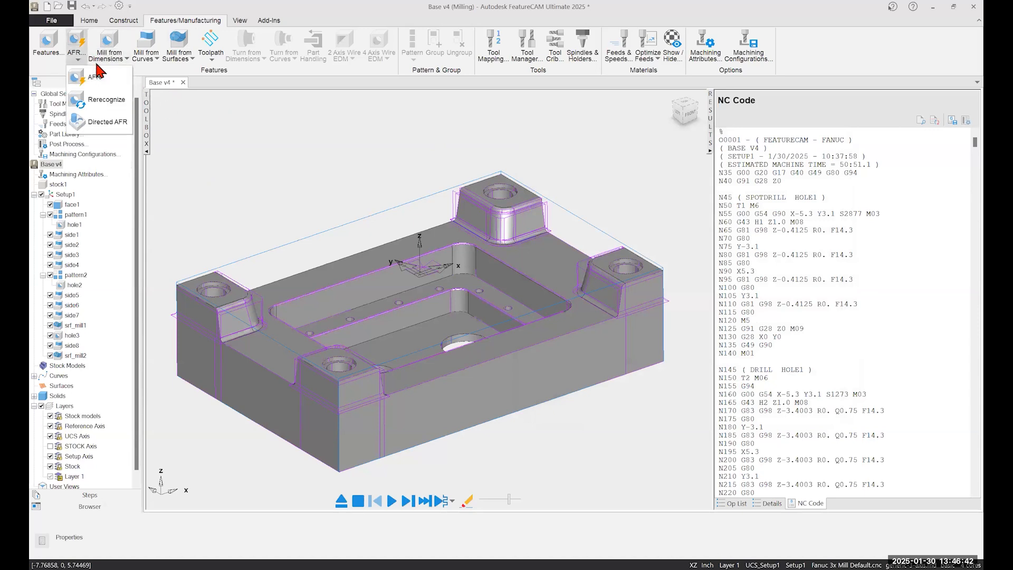
{"action": "left_click", "coordinate": [122, 61]}
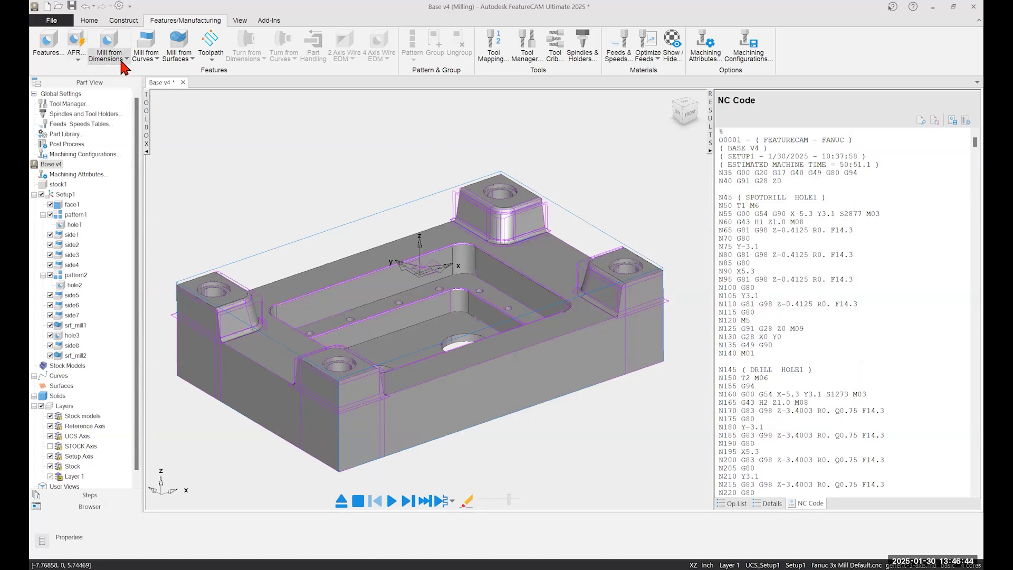
{"action": "left_click", "coordinate": [122, 62]}
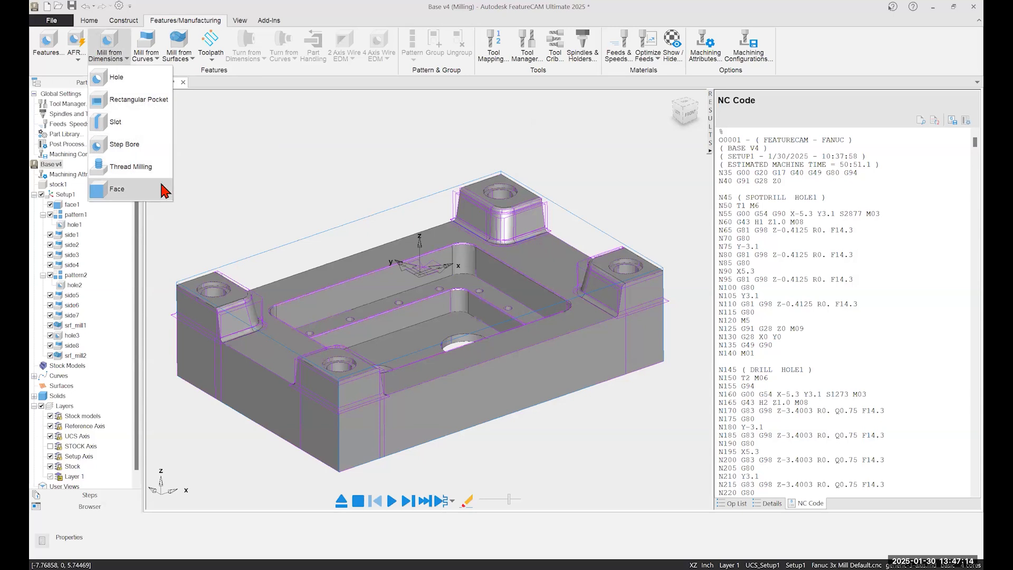
{"action": "left_click", "coordinate": [153, 60]}
{"action": "left_click", "coordinate": [153, 60]}
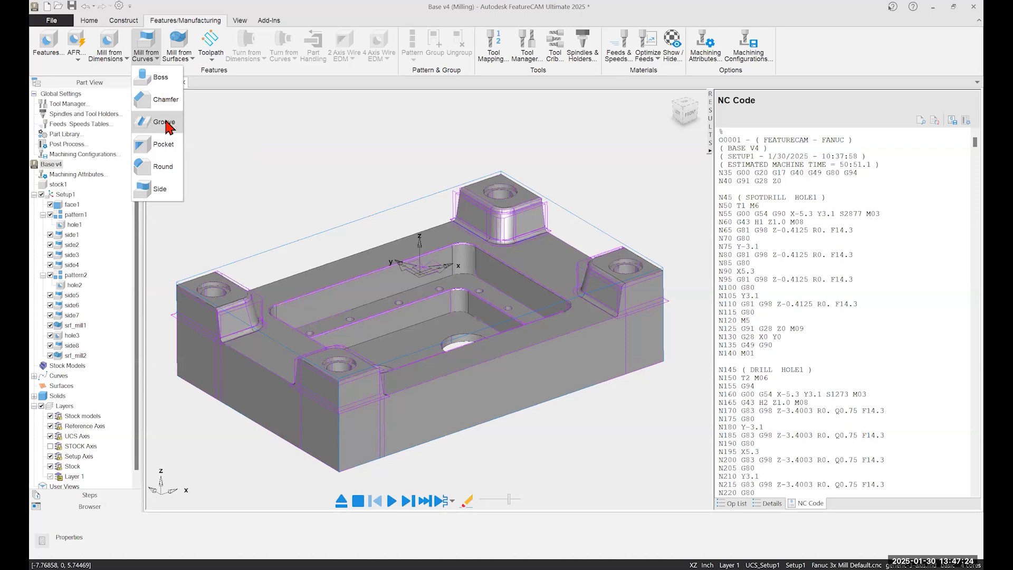
{"action": "left_click", "coordinate": [183, 64]}
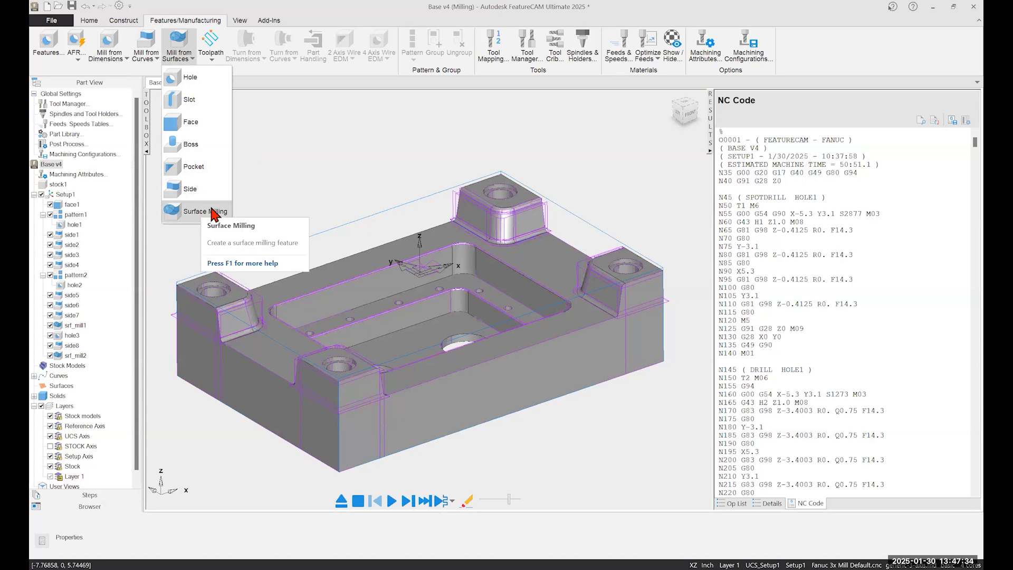
{"action": "left_click", "coordinate": [274, 156]}
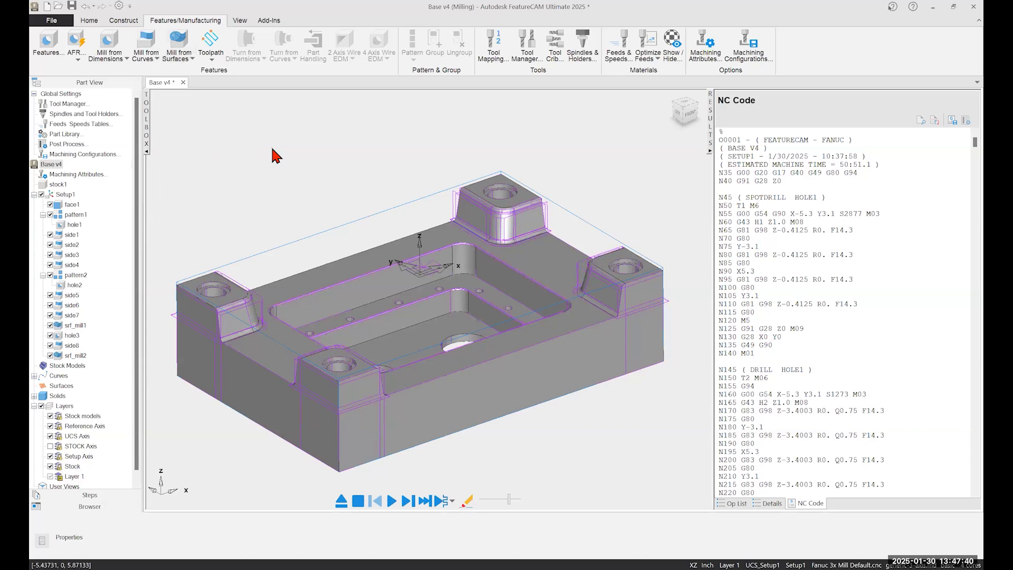